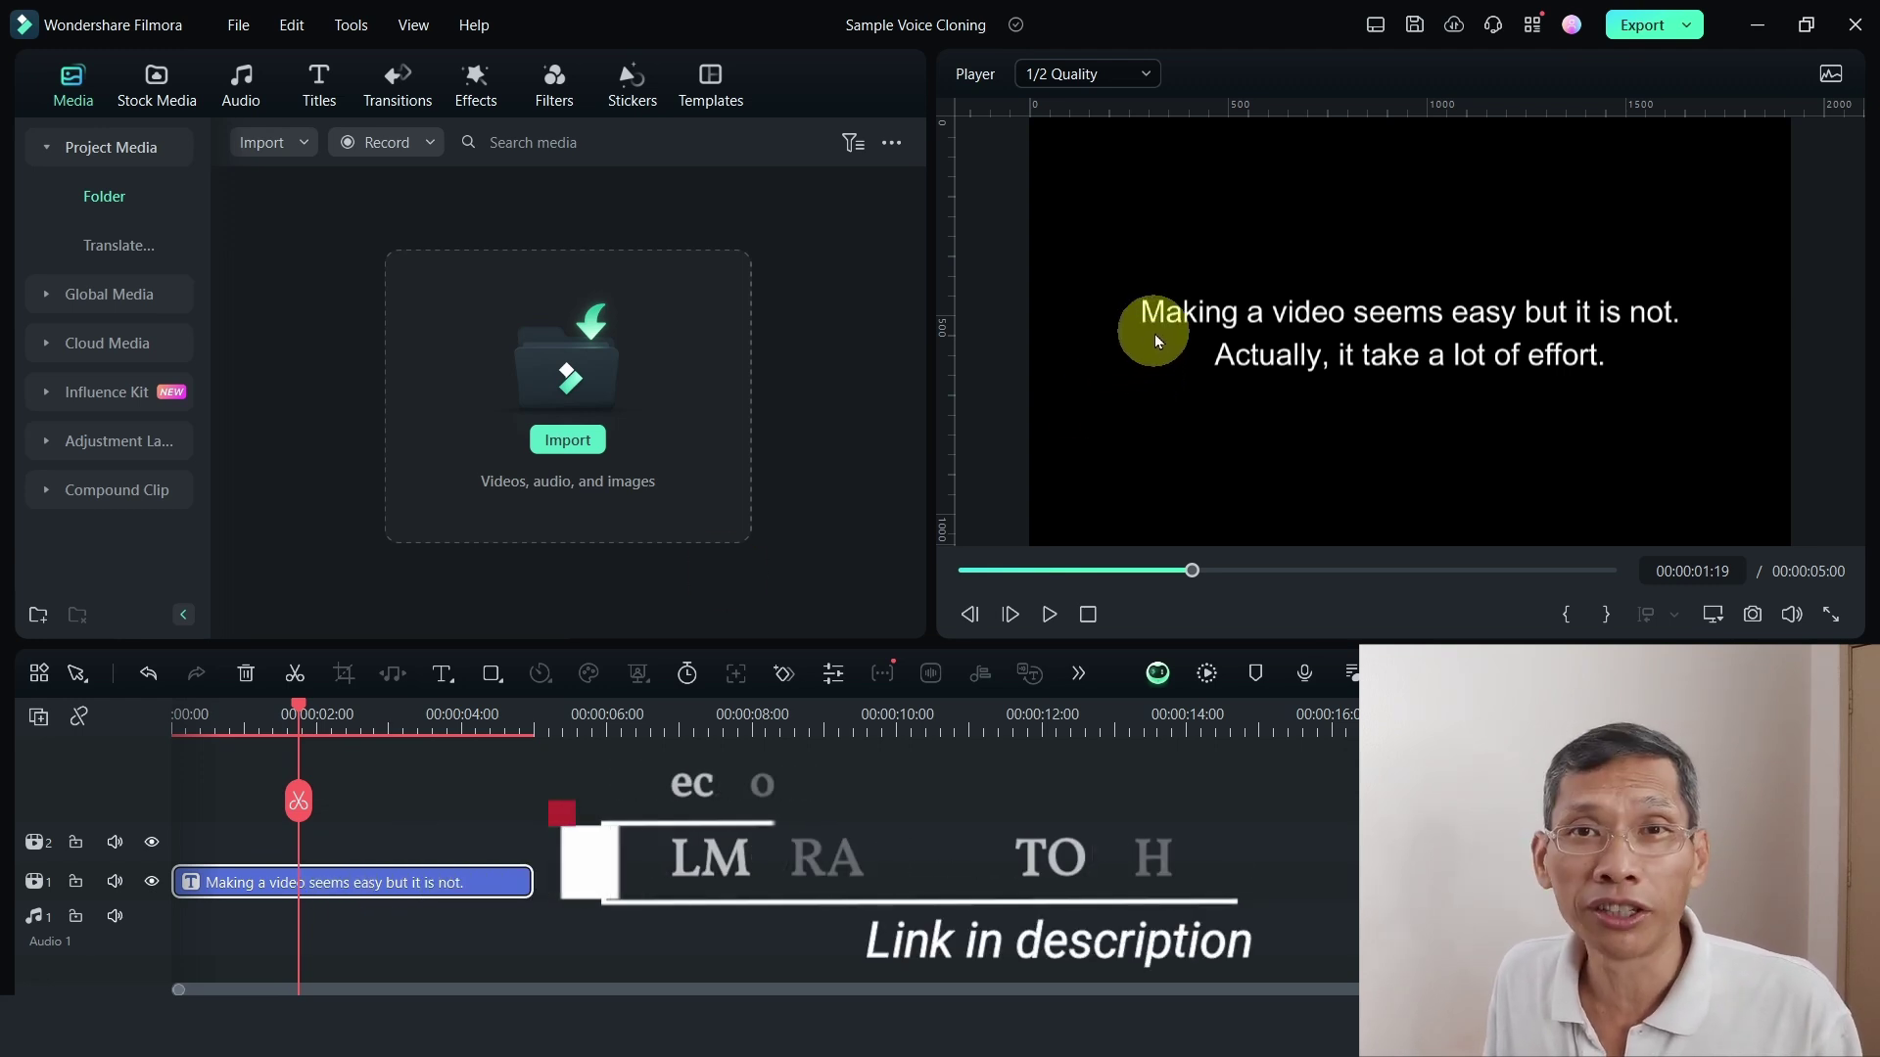
Open Text-to-Speech for the title clip and switch its language from Indonesian to English (US)
{"action": "right_click", "coordinate": [342, 890]}
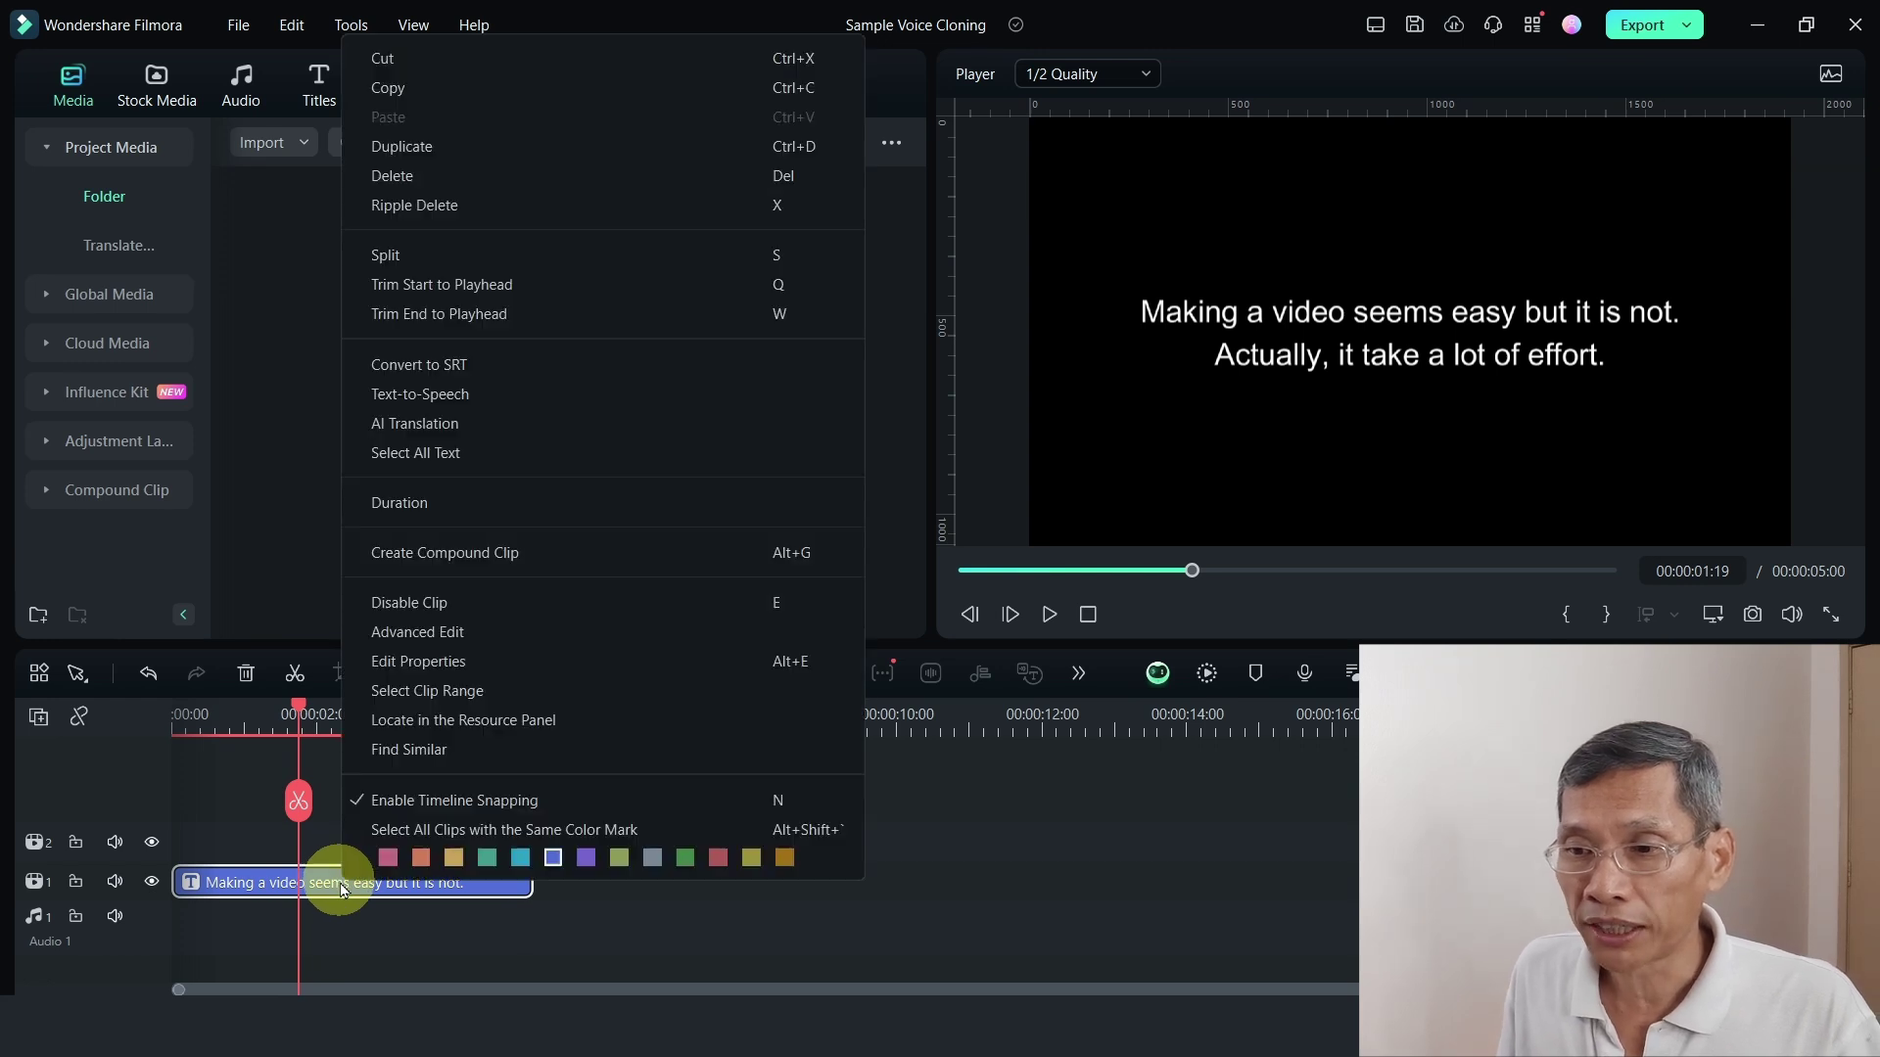
{"action": "left_click", "coordinate": [446, 402]}
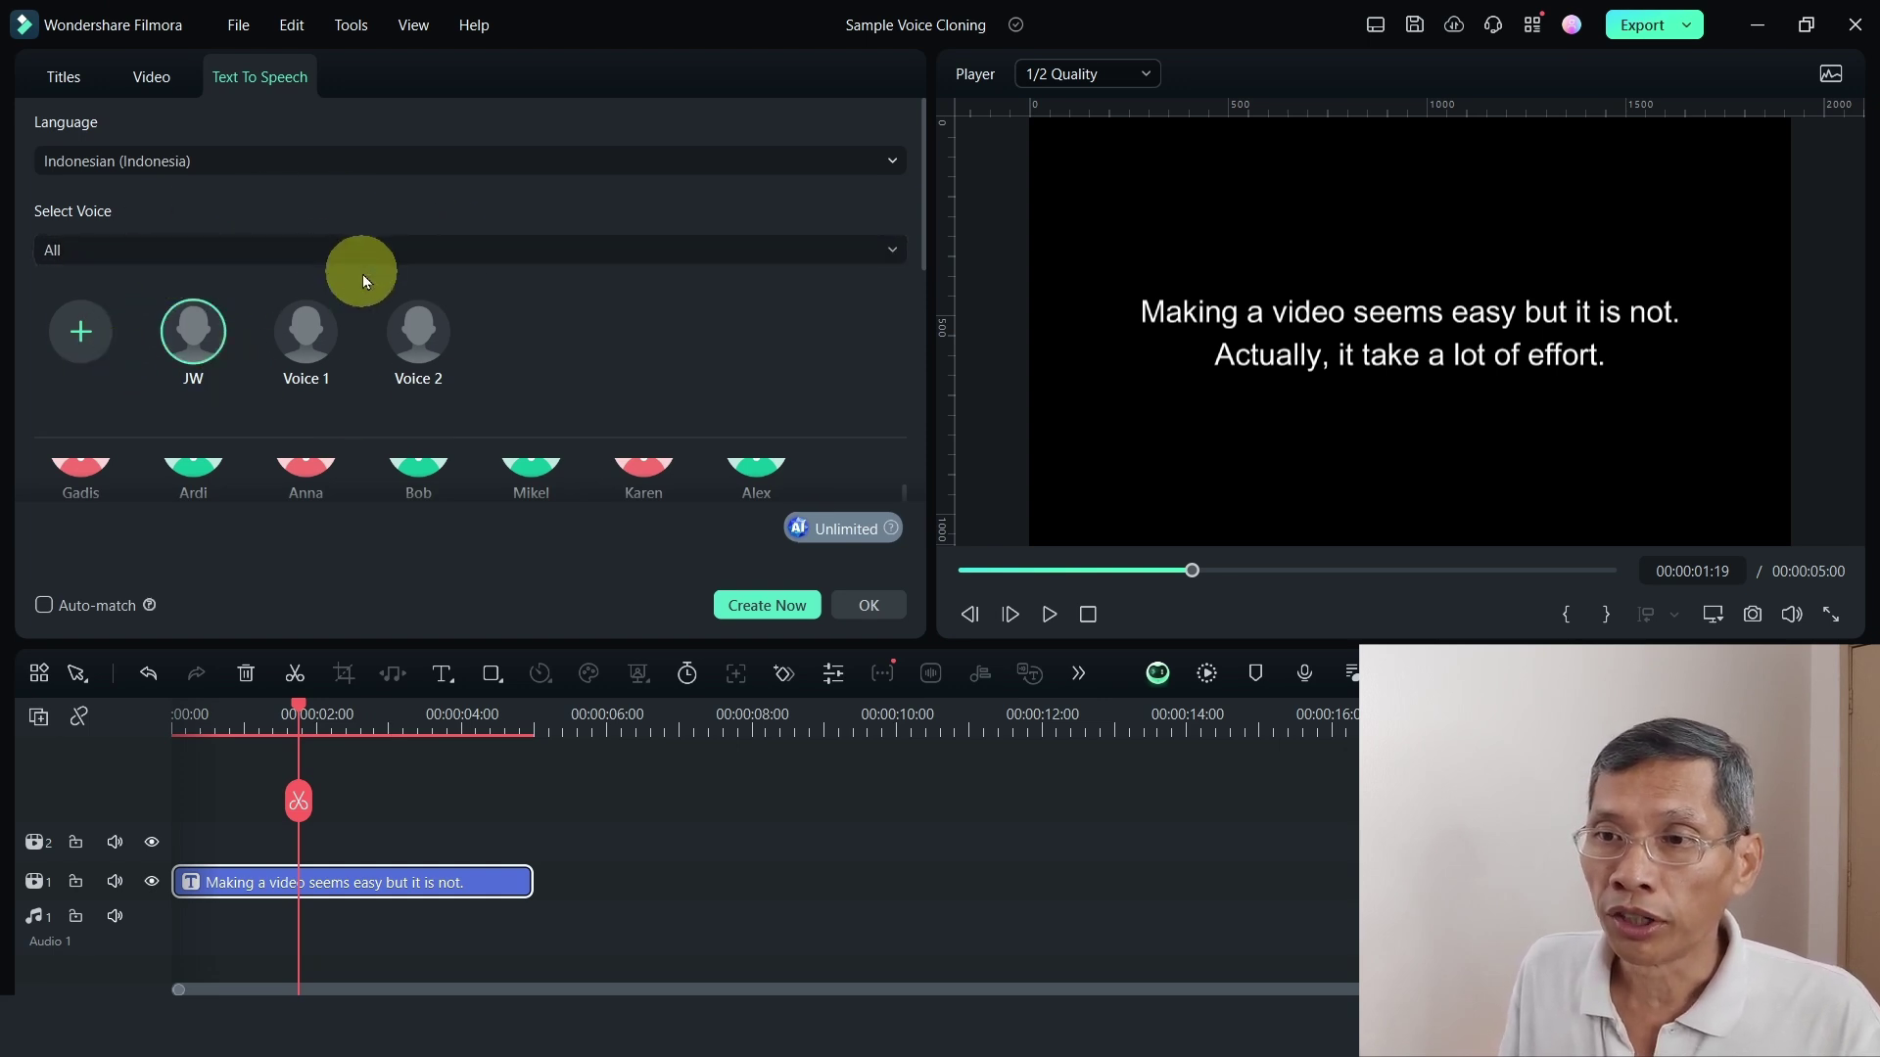
{"action": "left_click", "coordinate": [407, 168]}
{"action": "left_click", "coordinate": [470, 202]}
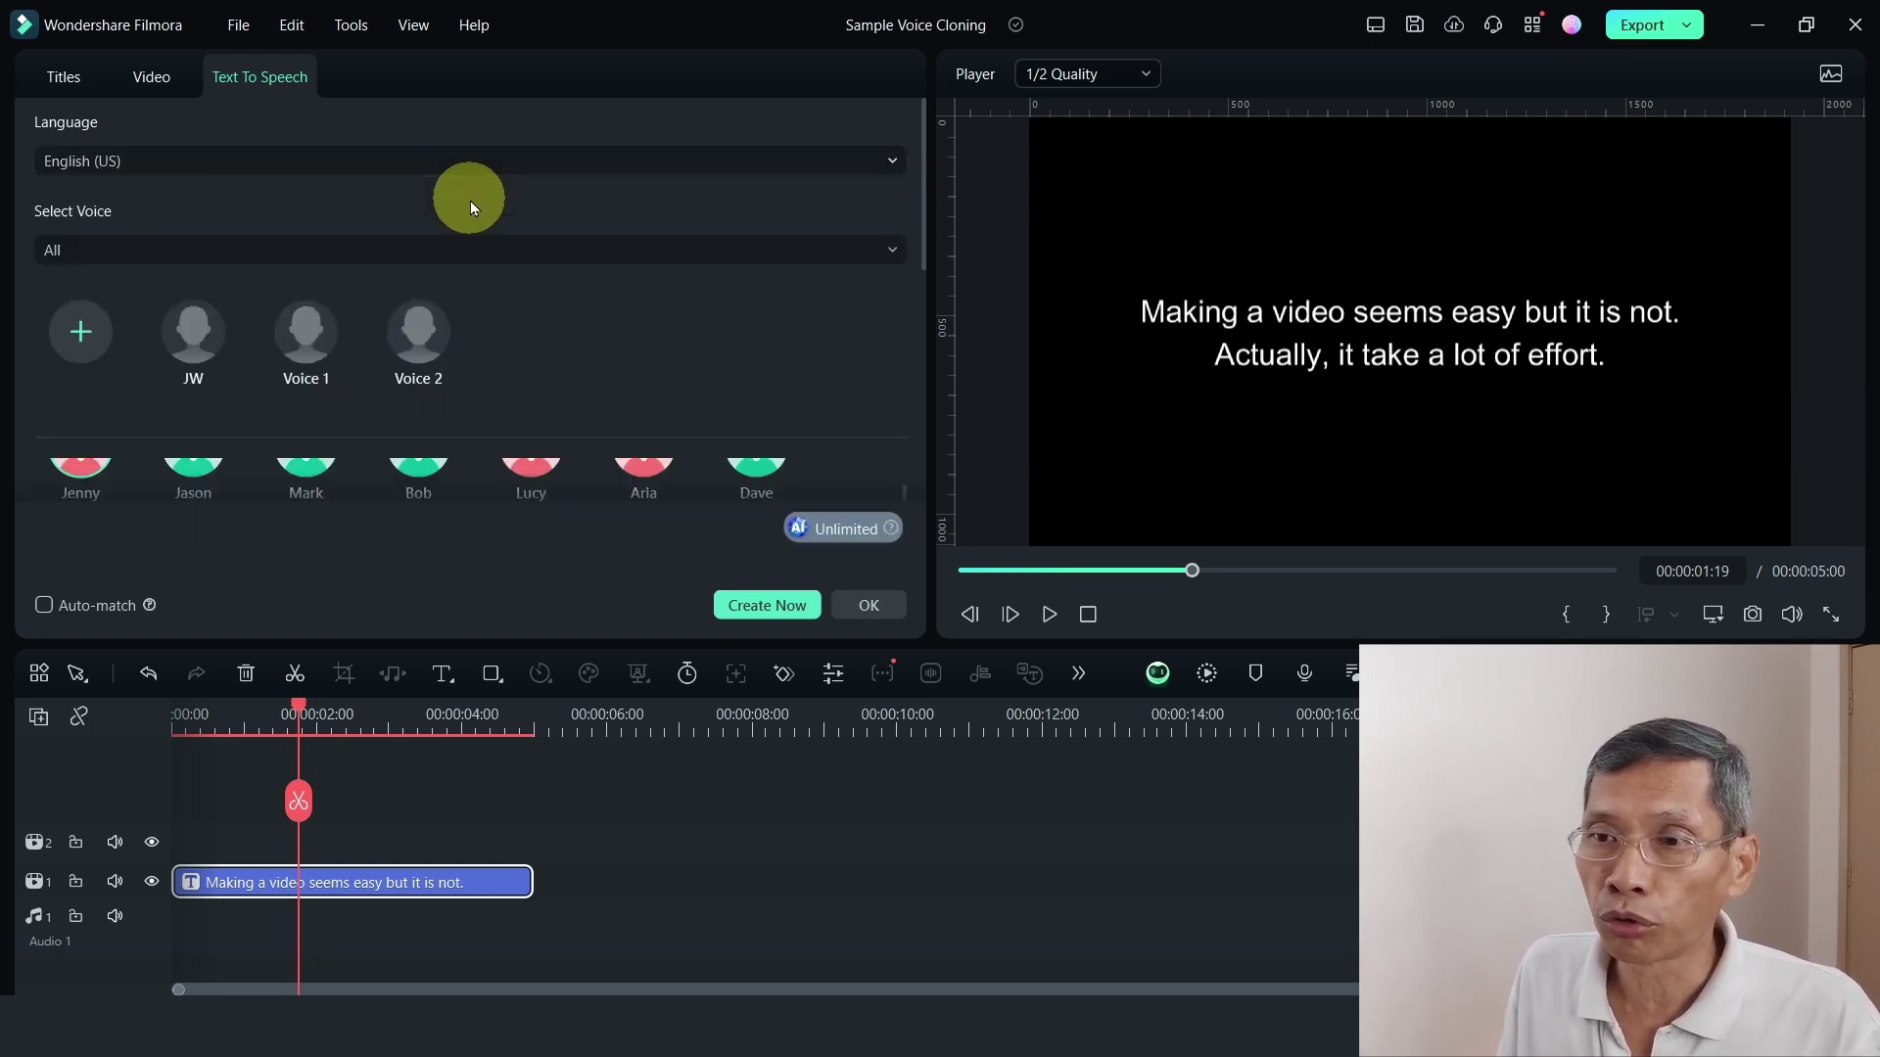
Start a new voice clone named JW2 that records from the ATR USB microphone
{"action": "left_click", "coordinate": [82, 333]}
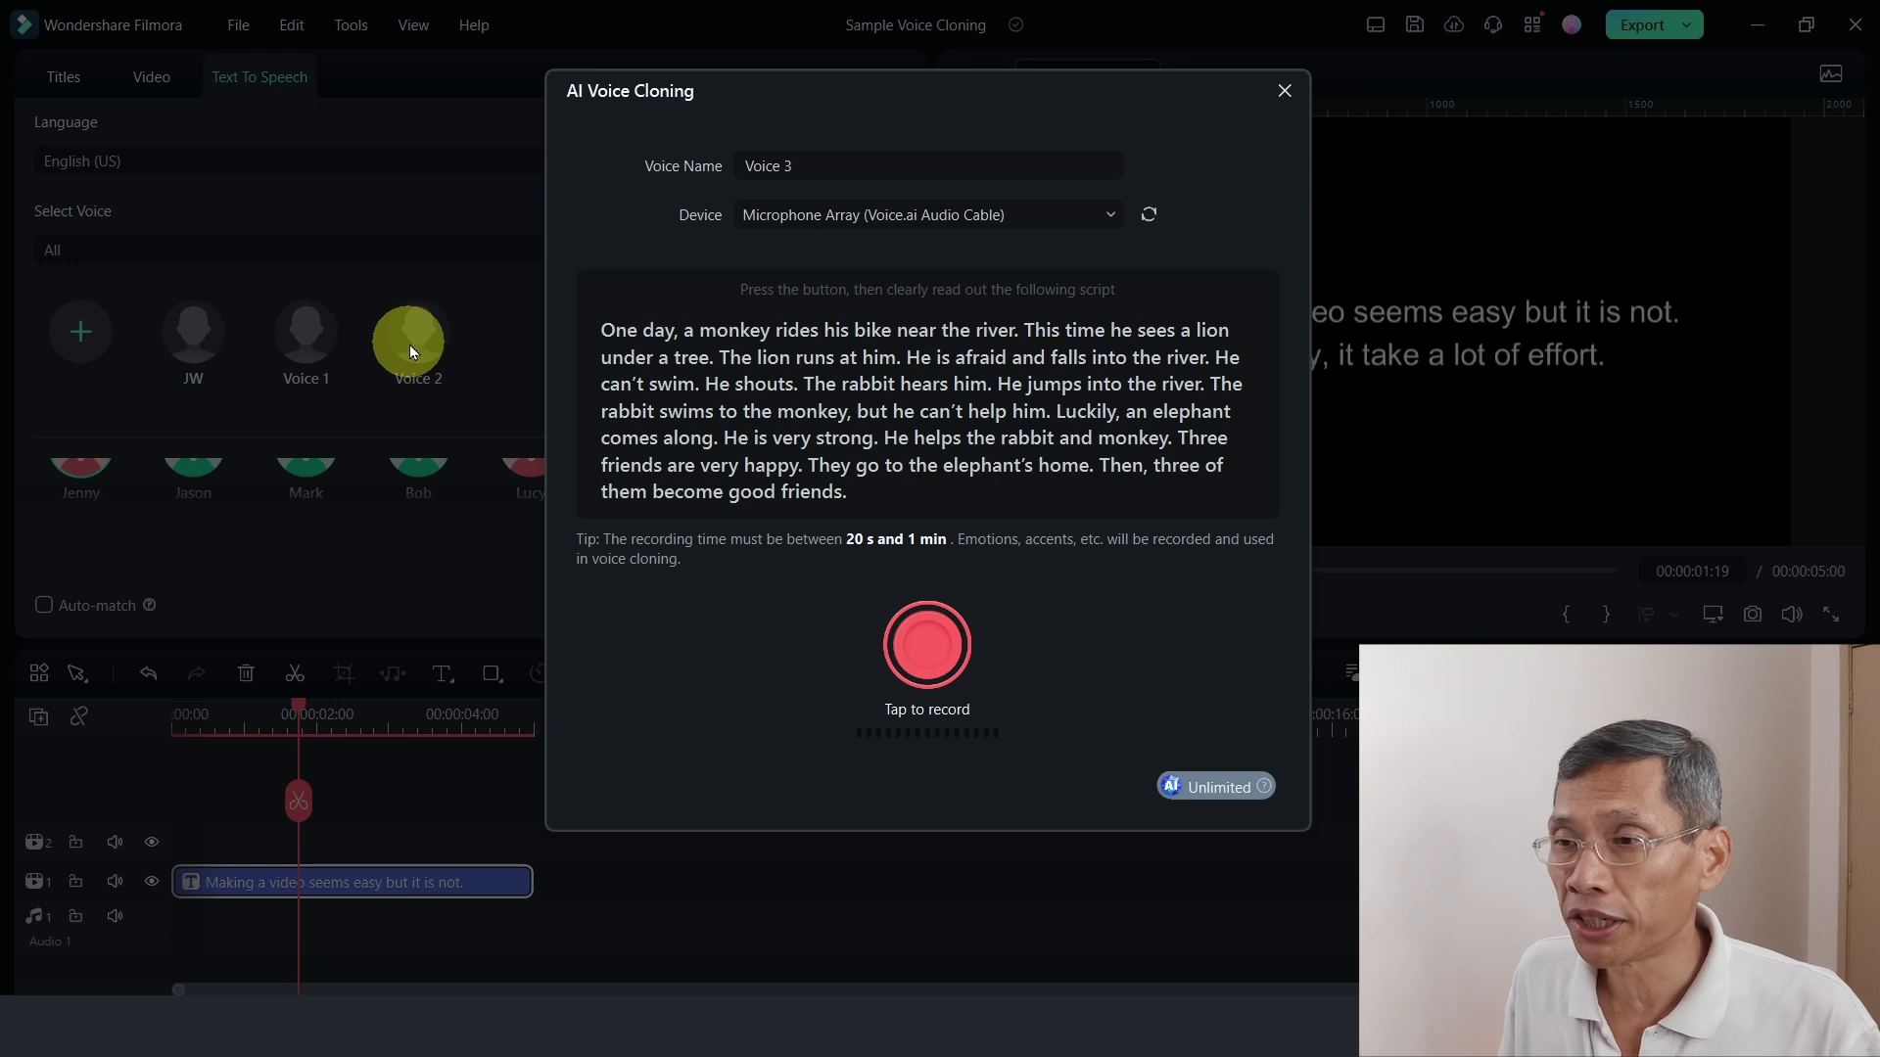
{"action": "left_click_drag", "start_coordinate": [827, 168], "coordinate": [688, 169]}
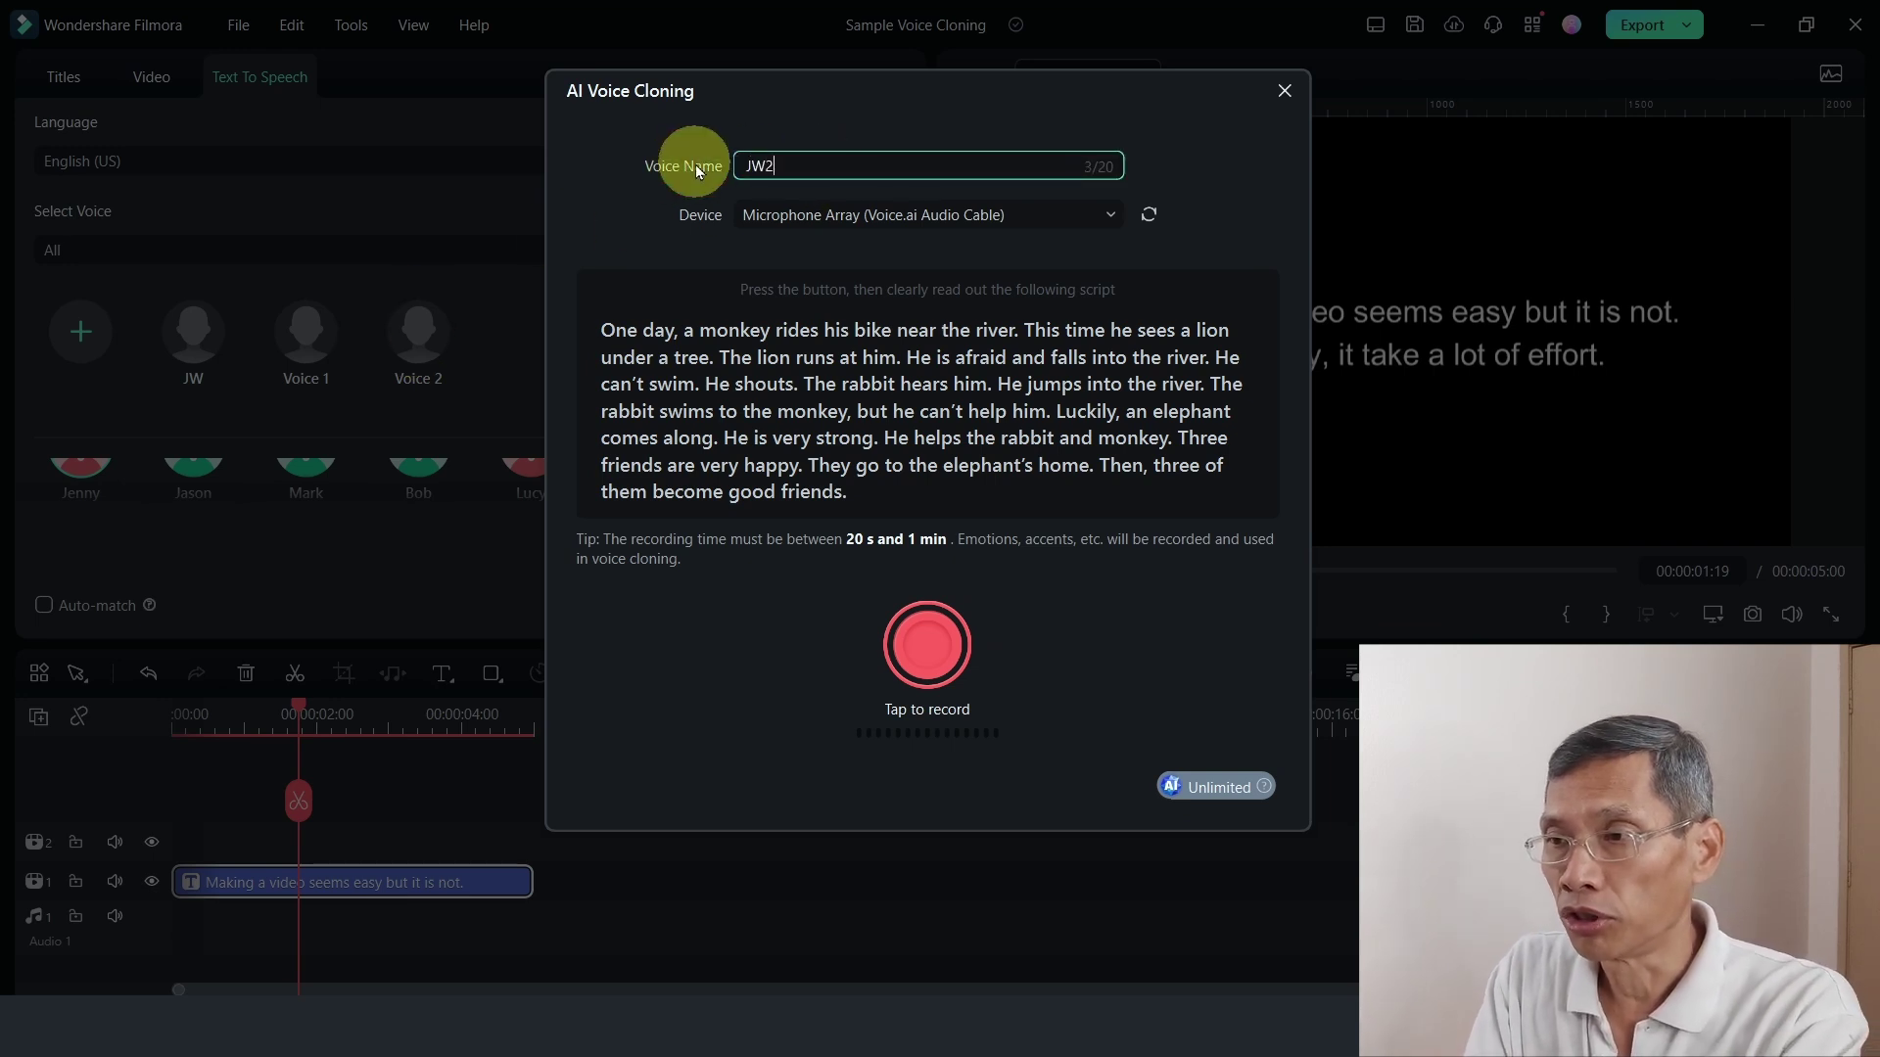
{"action": "left_click", "coordinate": [877, 213]}
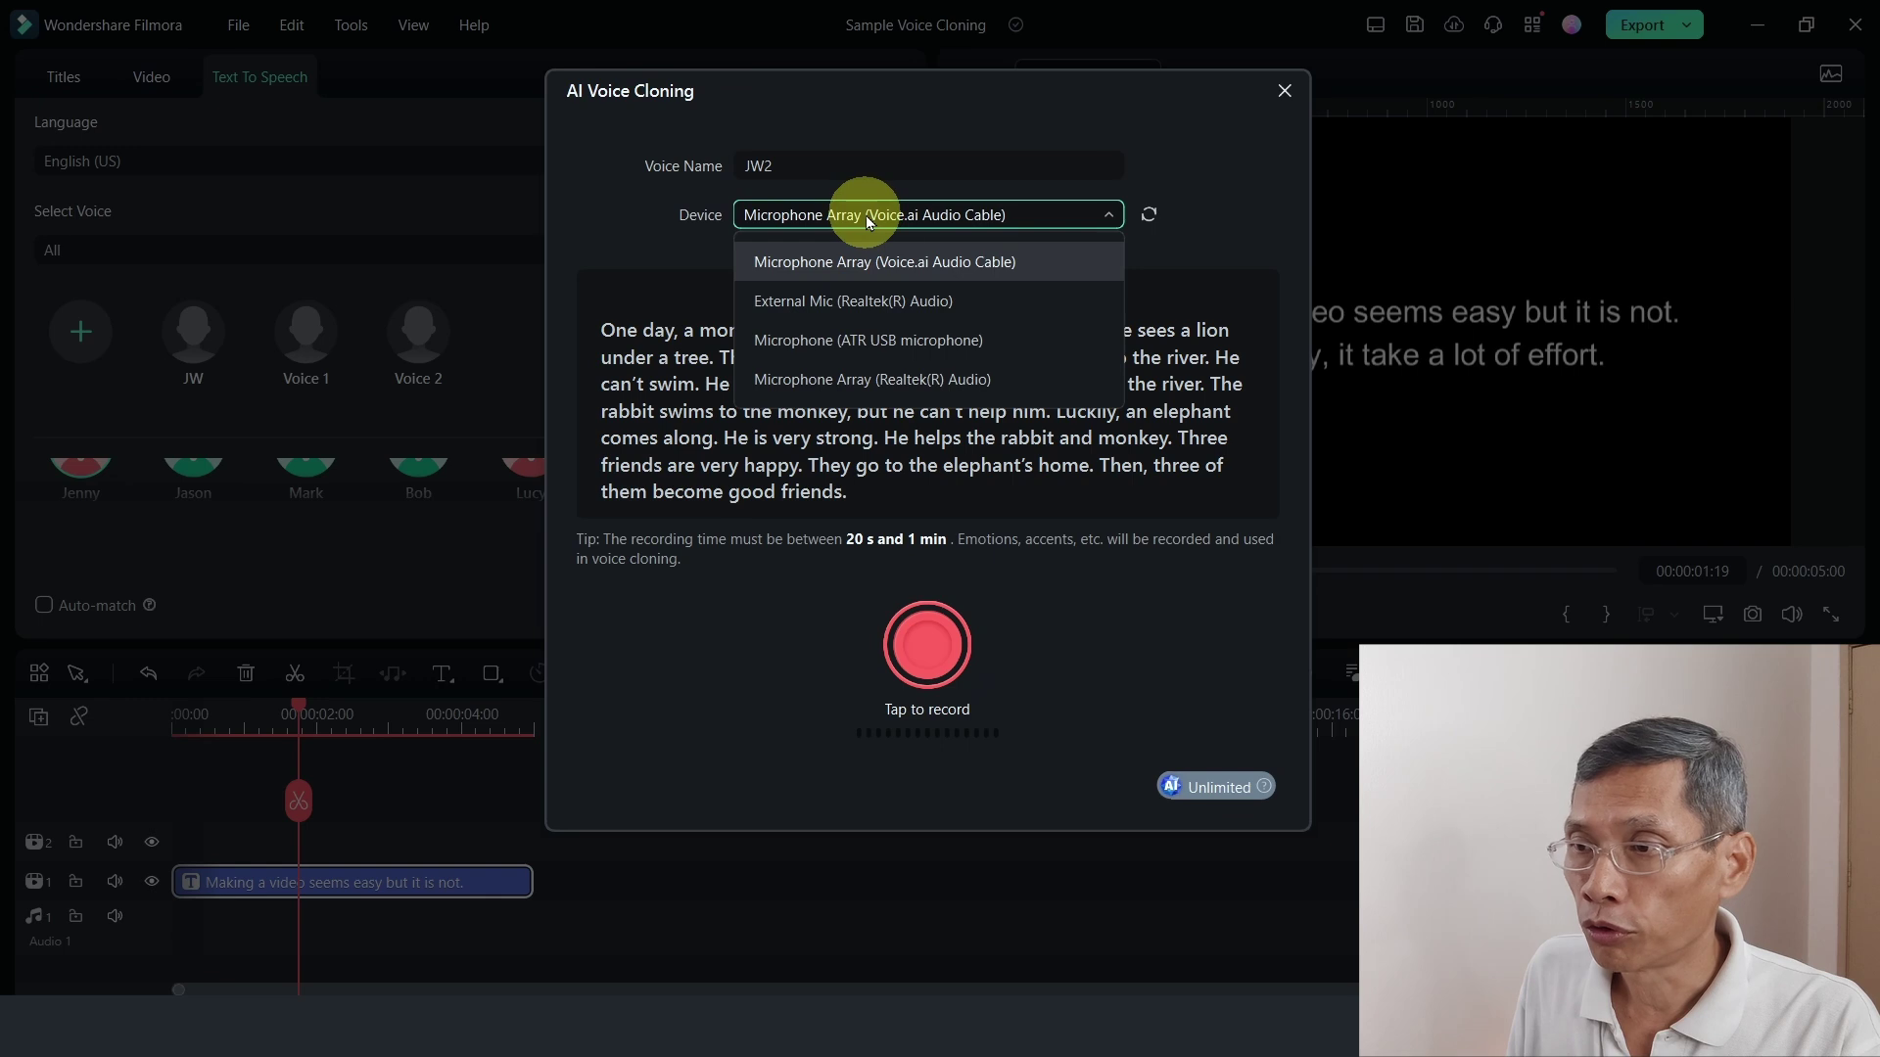
{"action": "left_click", "coordinate": [951, 342]}
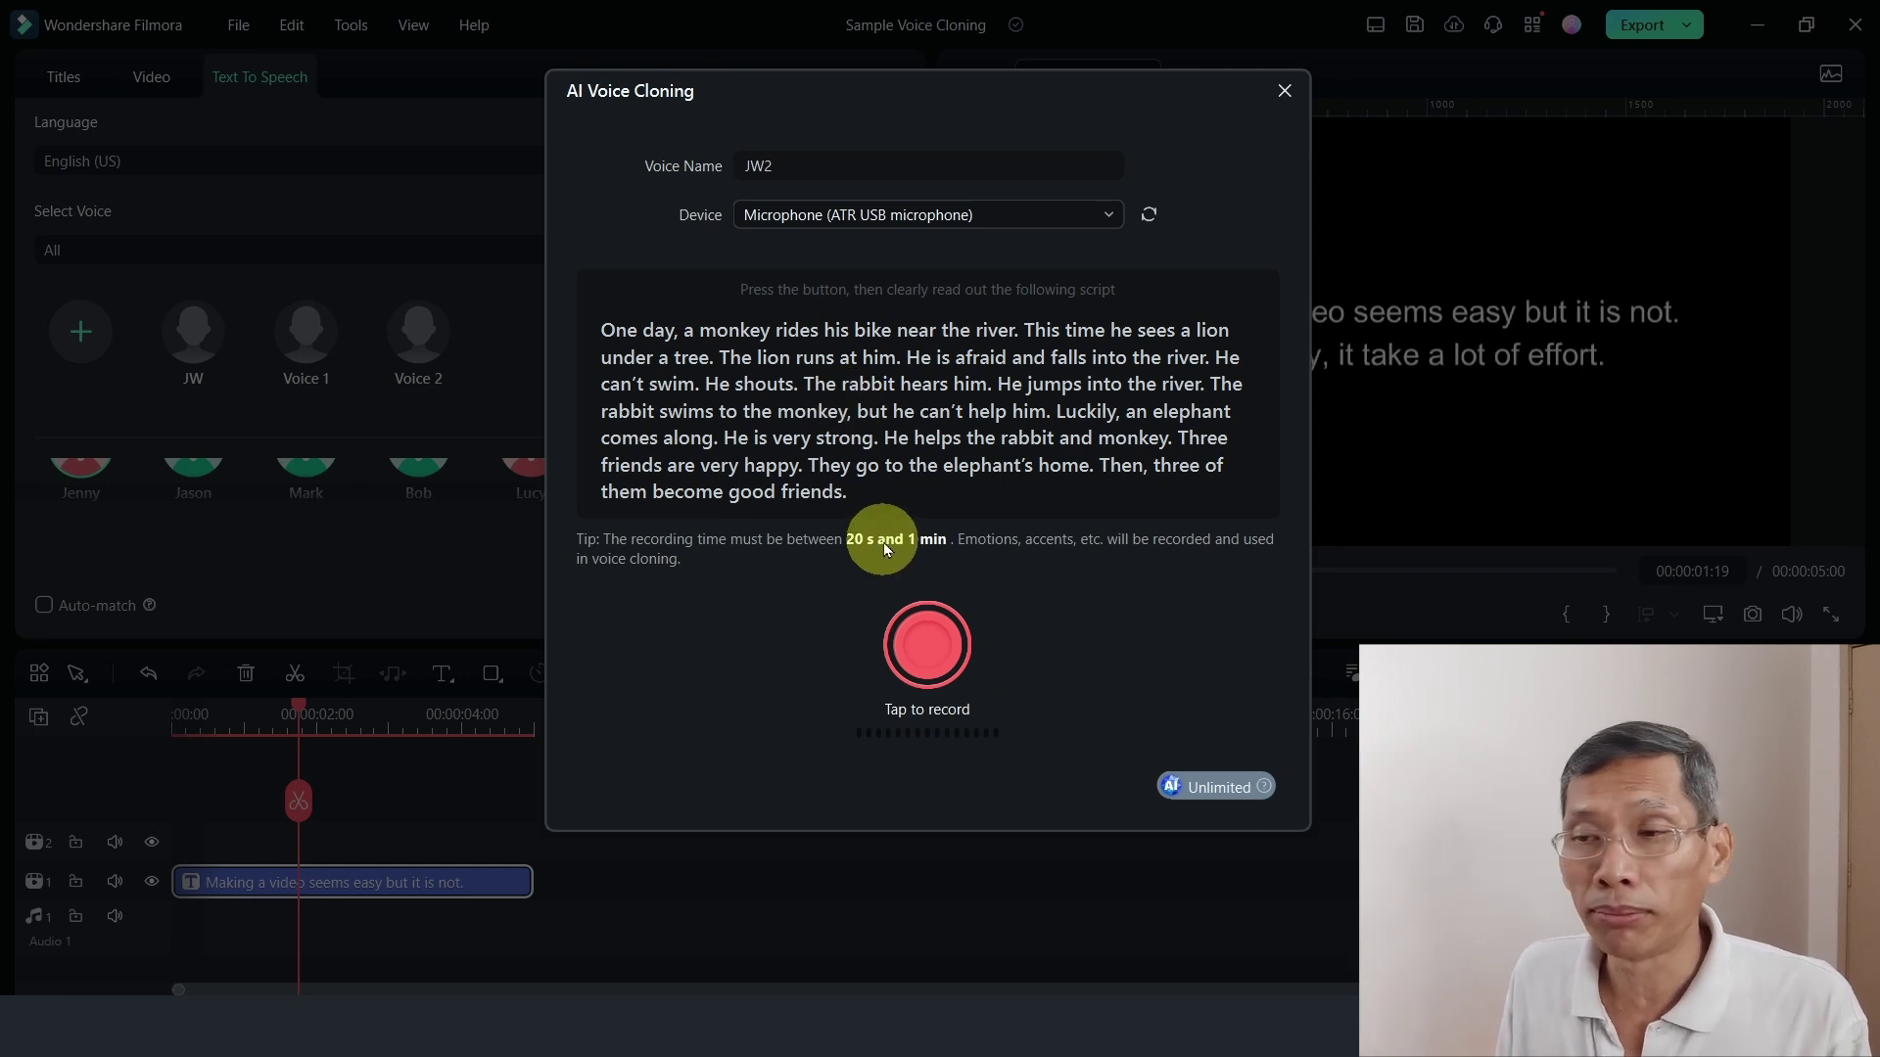
Record a 34-second reading of the sample script and play it back to check it
{"action": "left_click", "coordinate": [930, 646]}
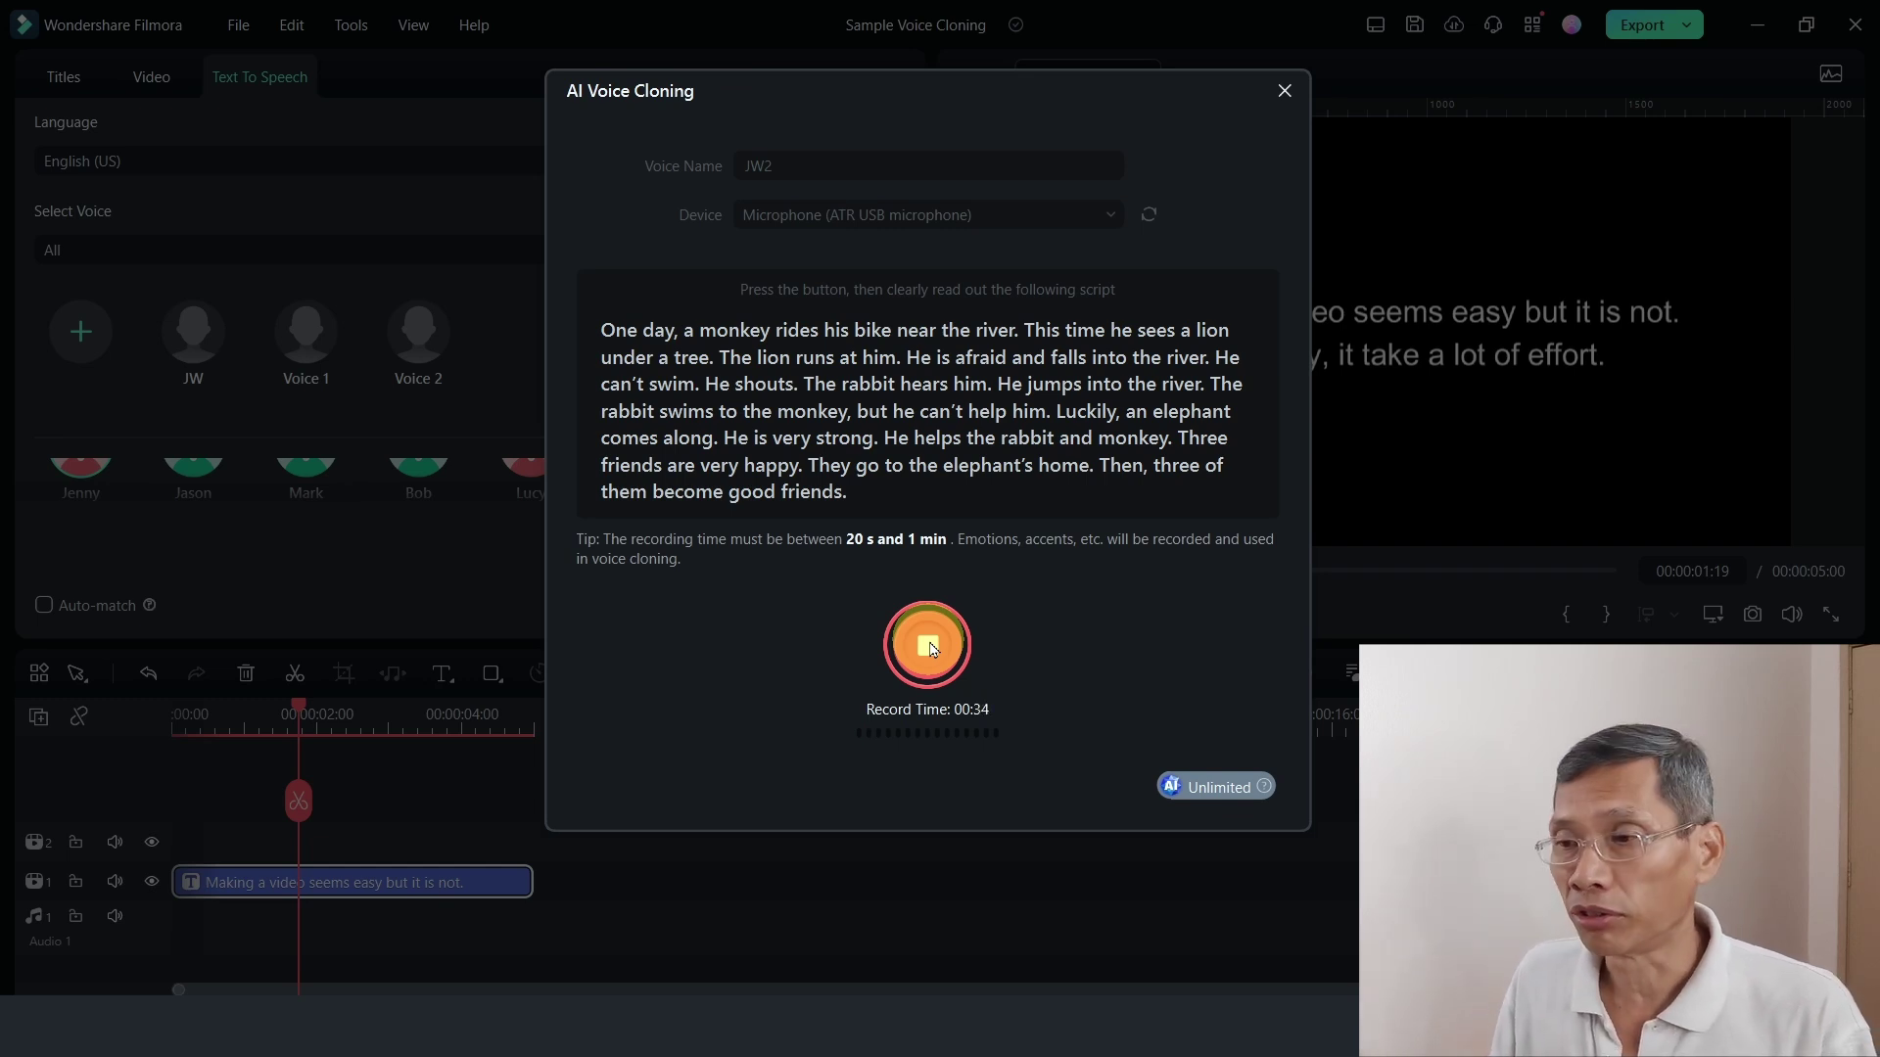
{"action": "left_click", "coordinate": [929, 646]}
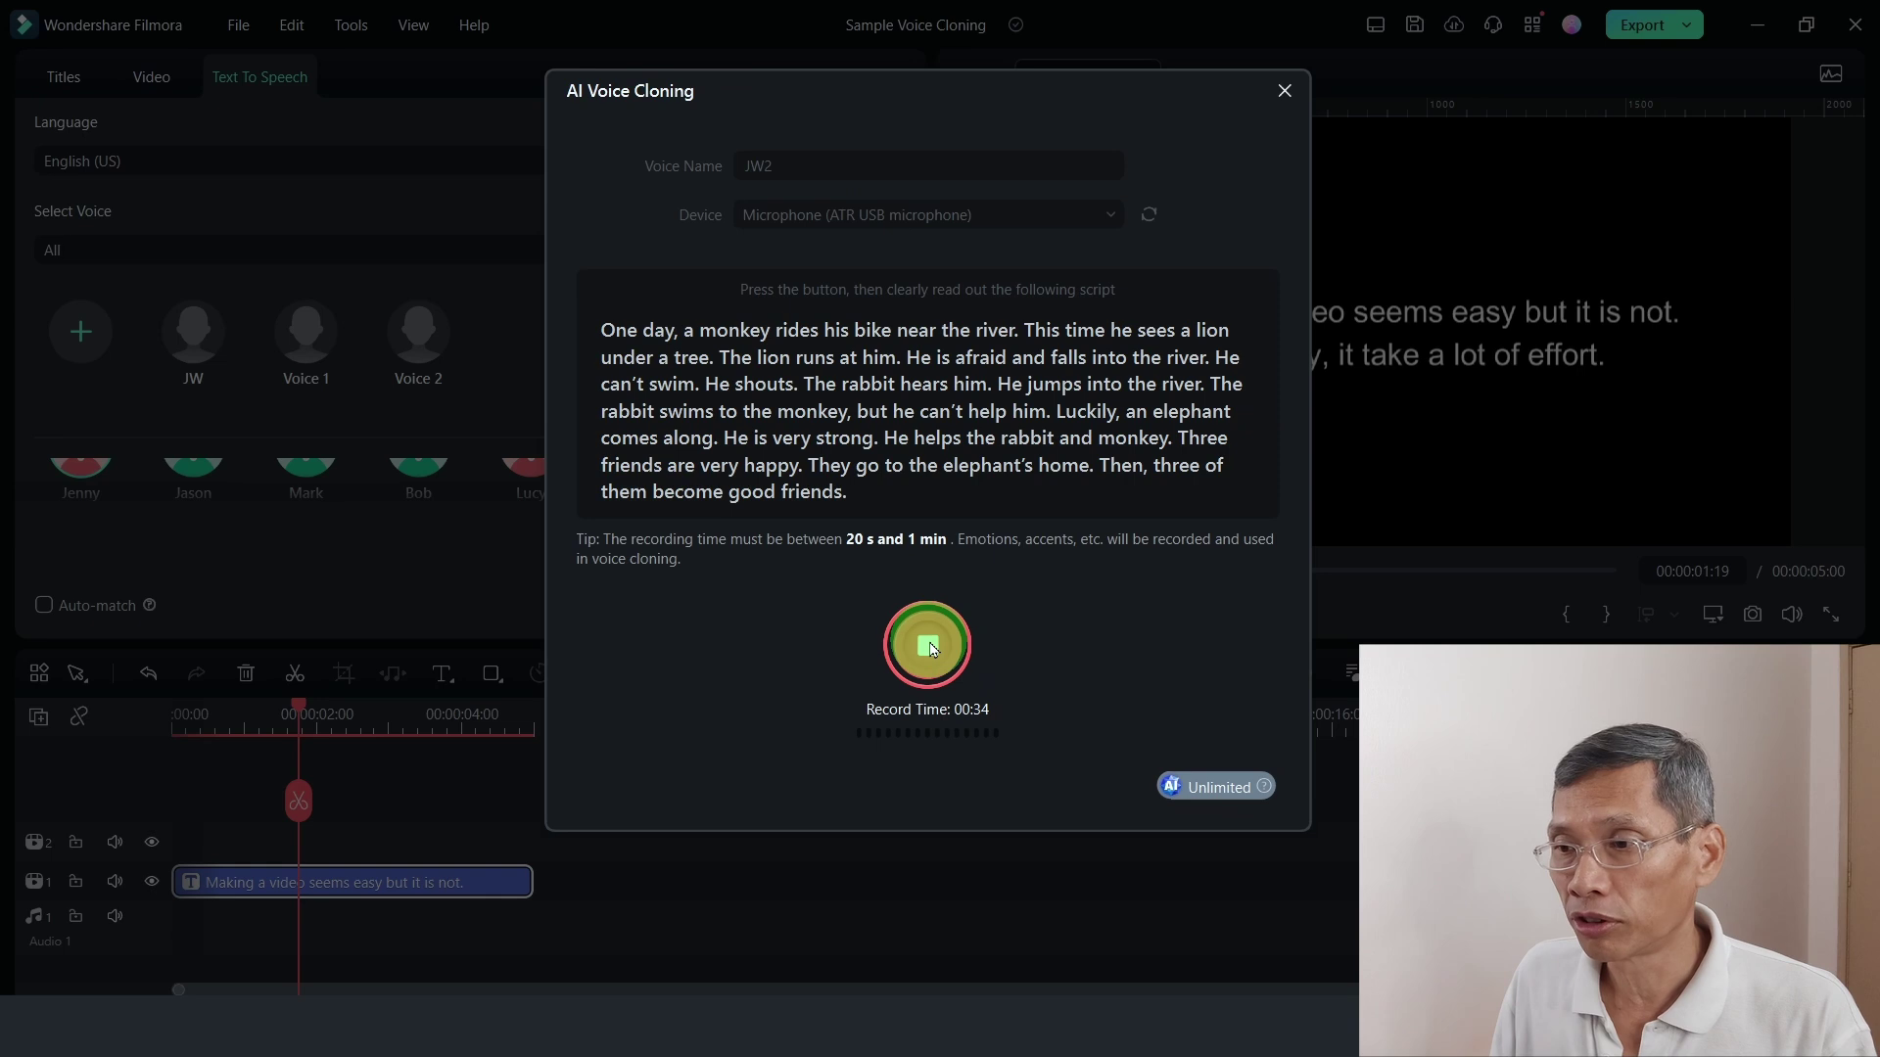
{"action": "left_click", "coordinate": [606, 651]}
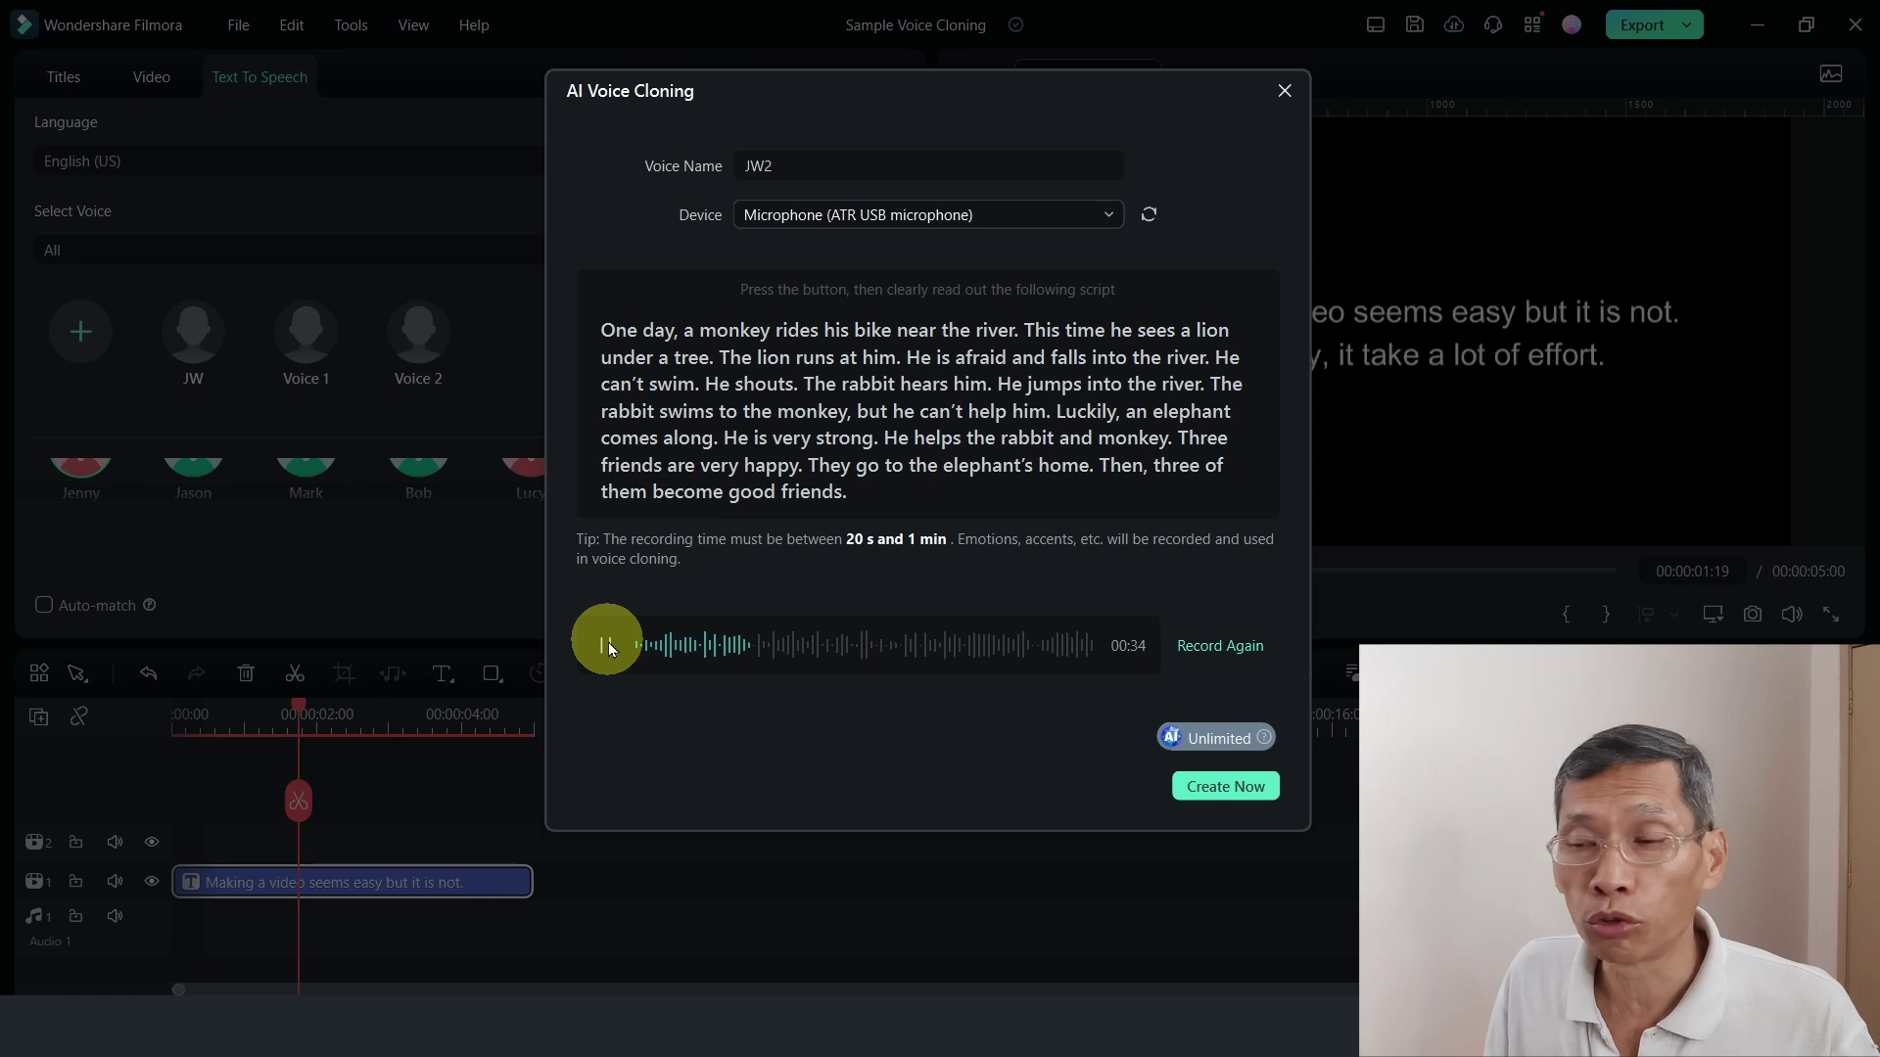
{"action": "left_click", "coordinate": [607, 644]}
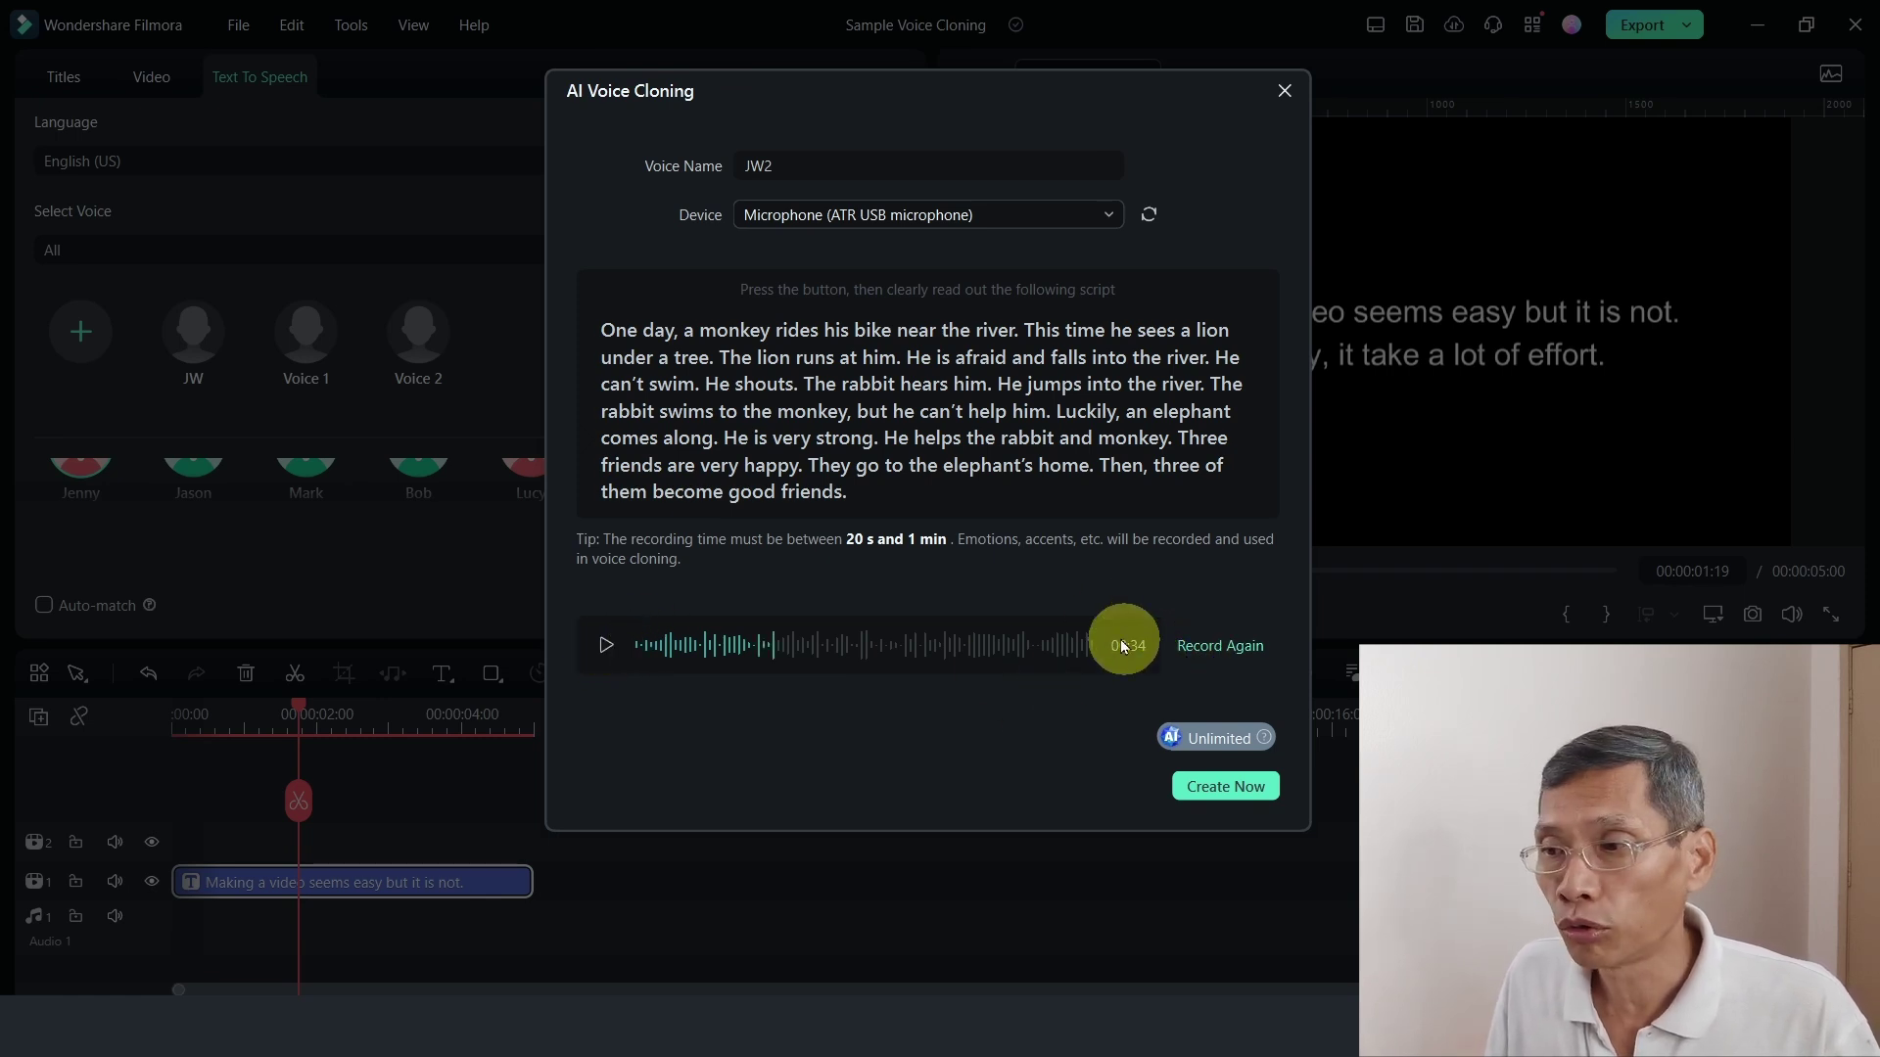
Create the JW2 cloned voice from the recording so it appears among the Text-to-Speech voices
{"action": "left_click", "coordinate": [1227, 797]}
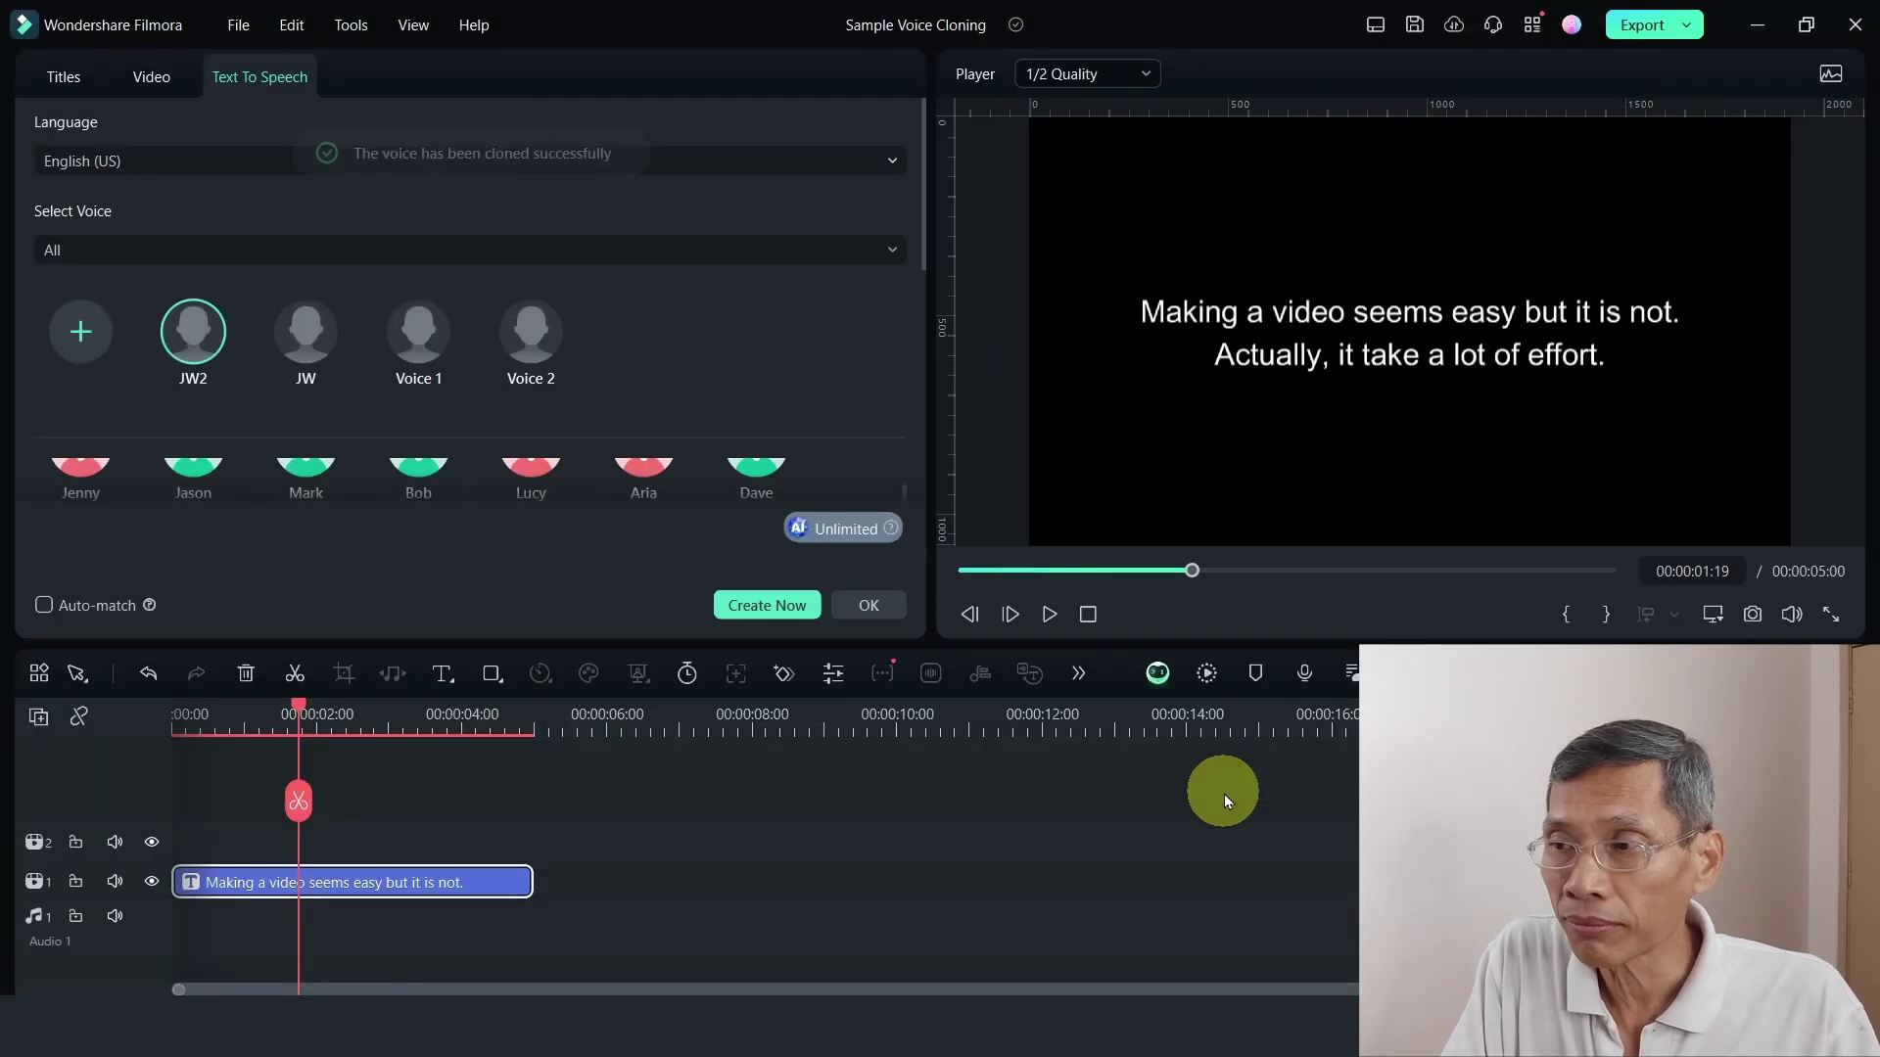
{"action": "mouse_move", "coordinate": [193, 325]}
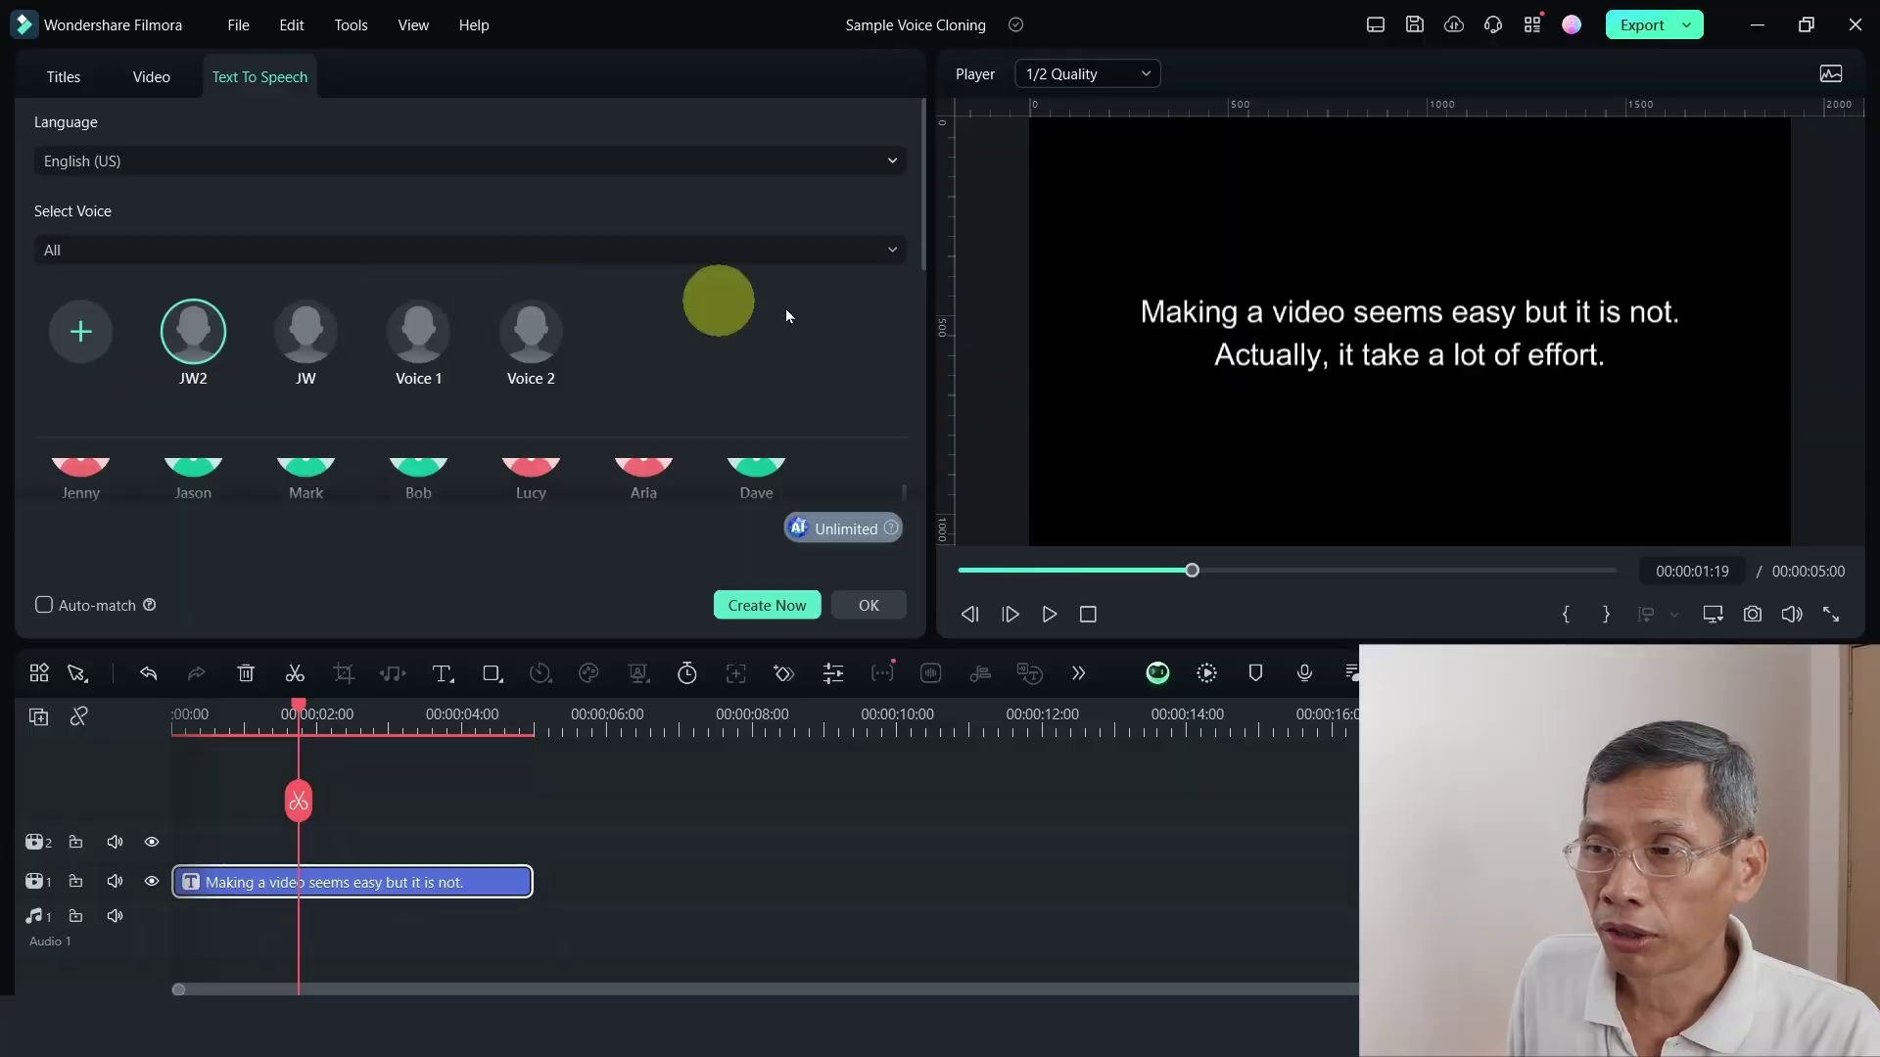
{"action": "left_click_drag", "start_coordinate": [922, 244], "coordinate": [908, 345]}
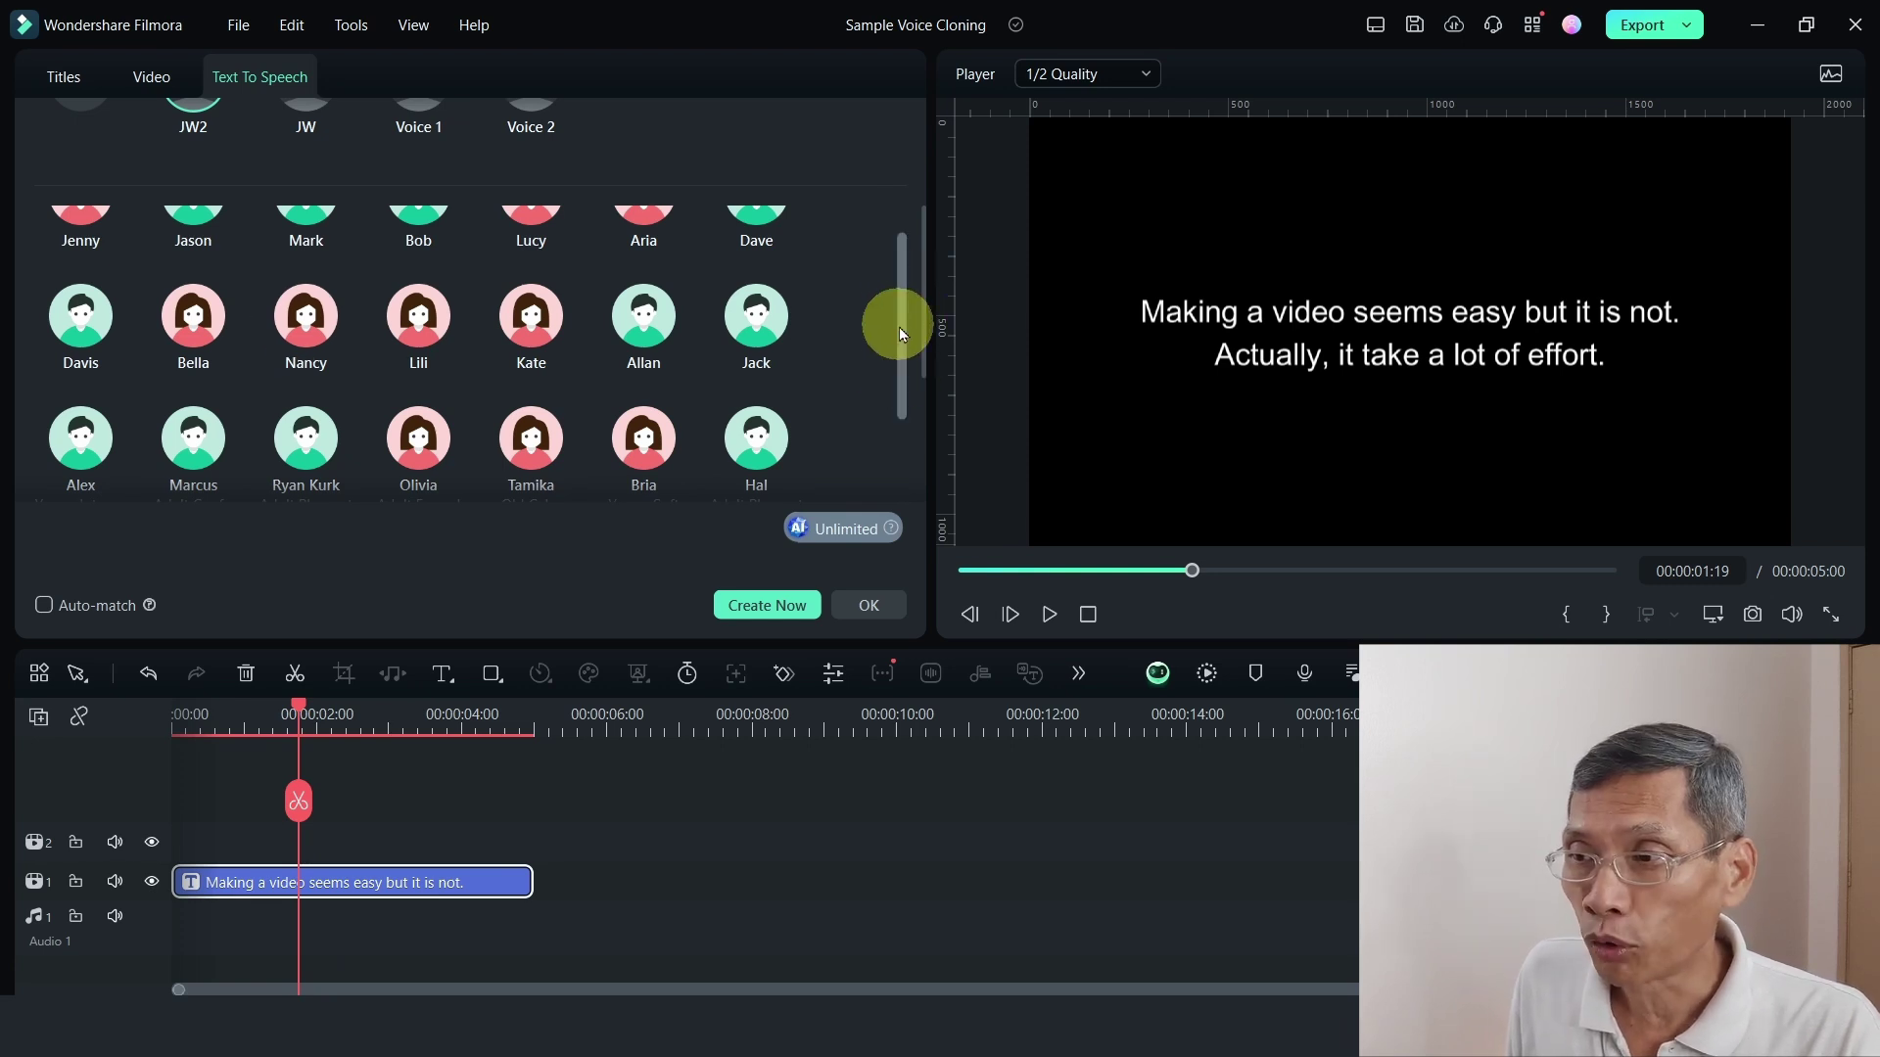
{"action": "left_click_drag", "start_coordinate": [900, 329], "coordinate": [906, 294]}
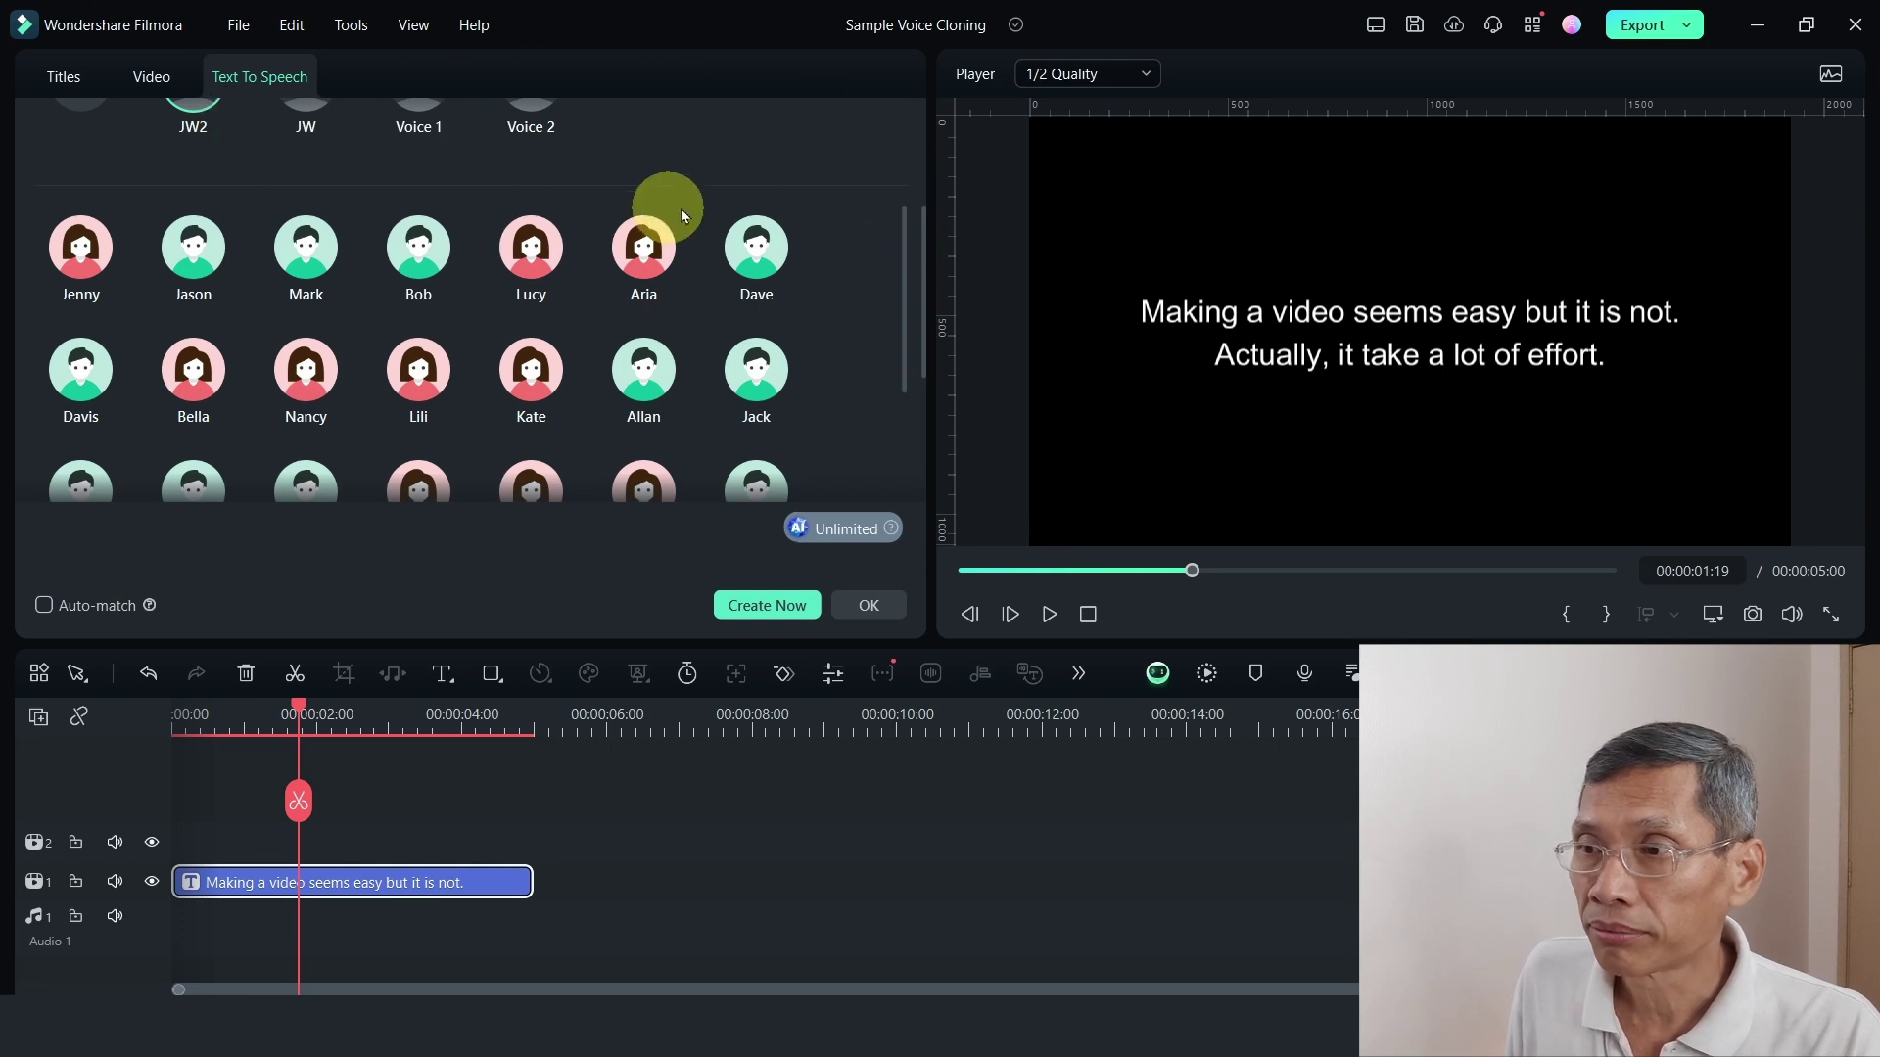
{"action": "scroll", "coordinate": [529, 272], "scroll_direction": "up", "scroll_amount": 3}
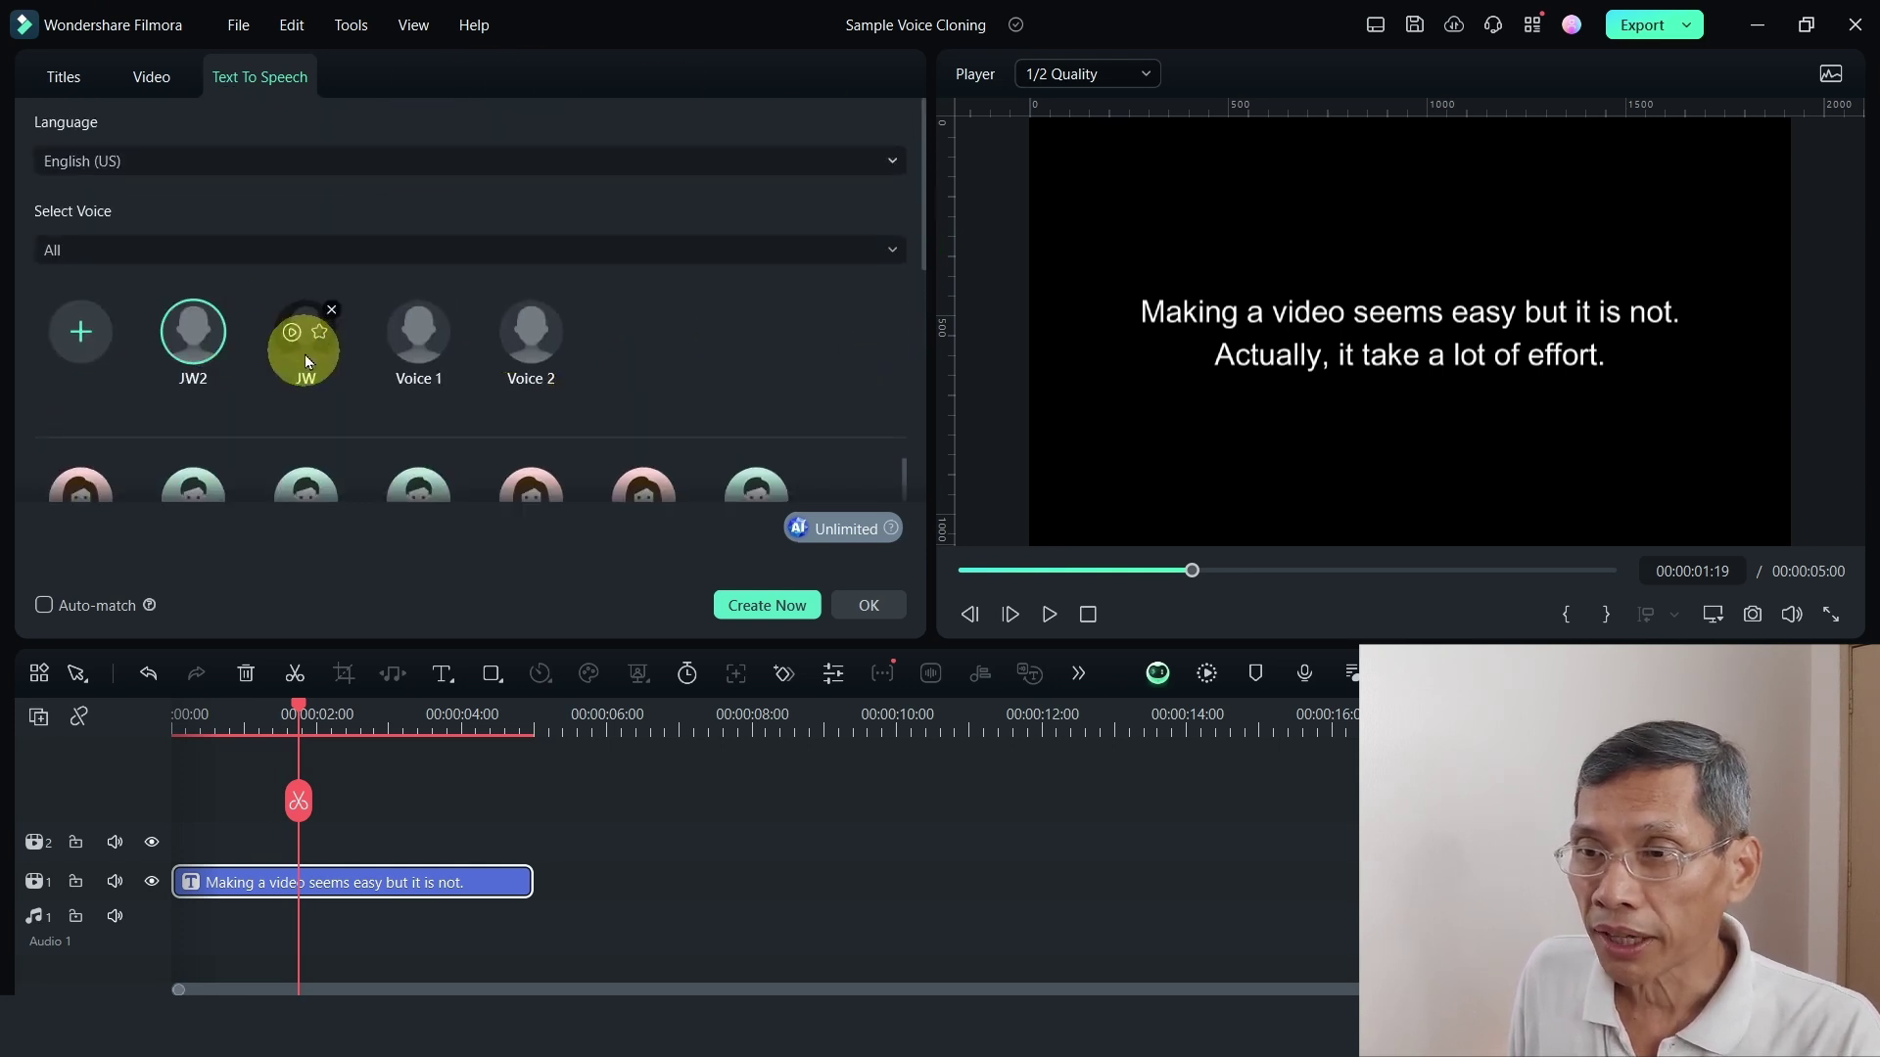
Generate JW2 speech from the title text, adding a 4-second audio clip to Media
{"action": "left_click", "coordinate": [754, 607]}
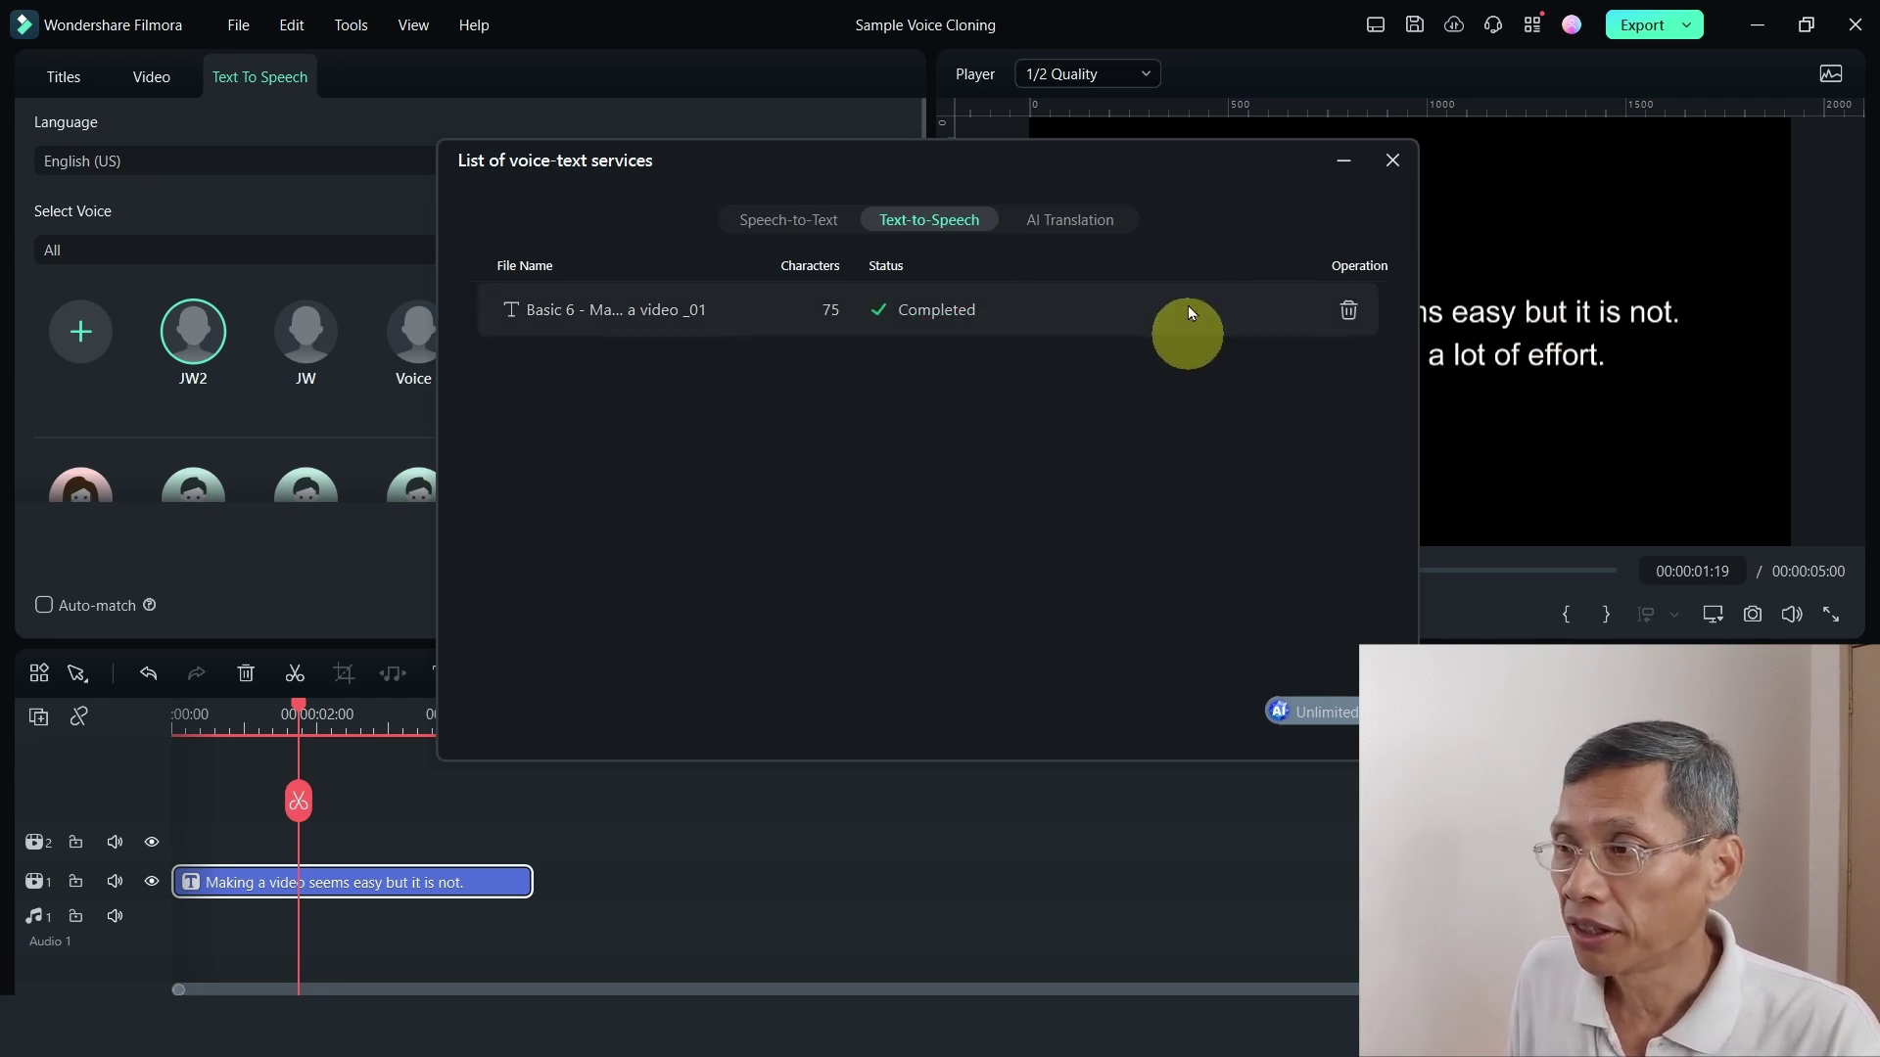
{"action": "left_click", "coordinate": [1393, 162]}
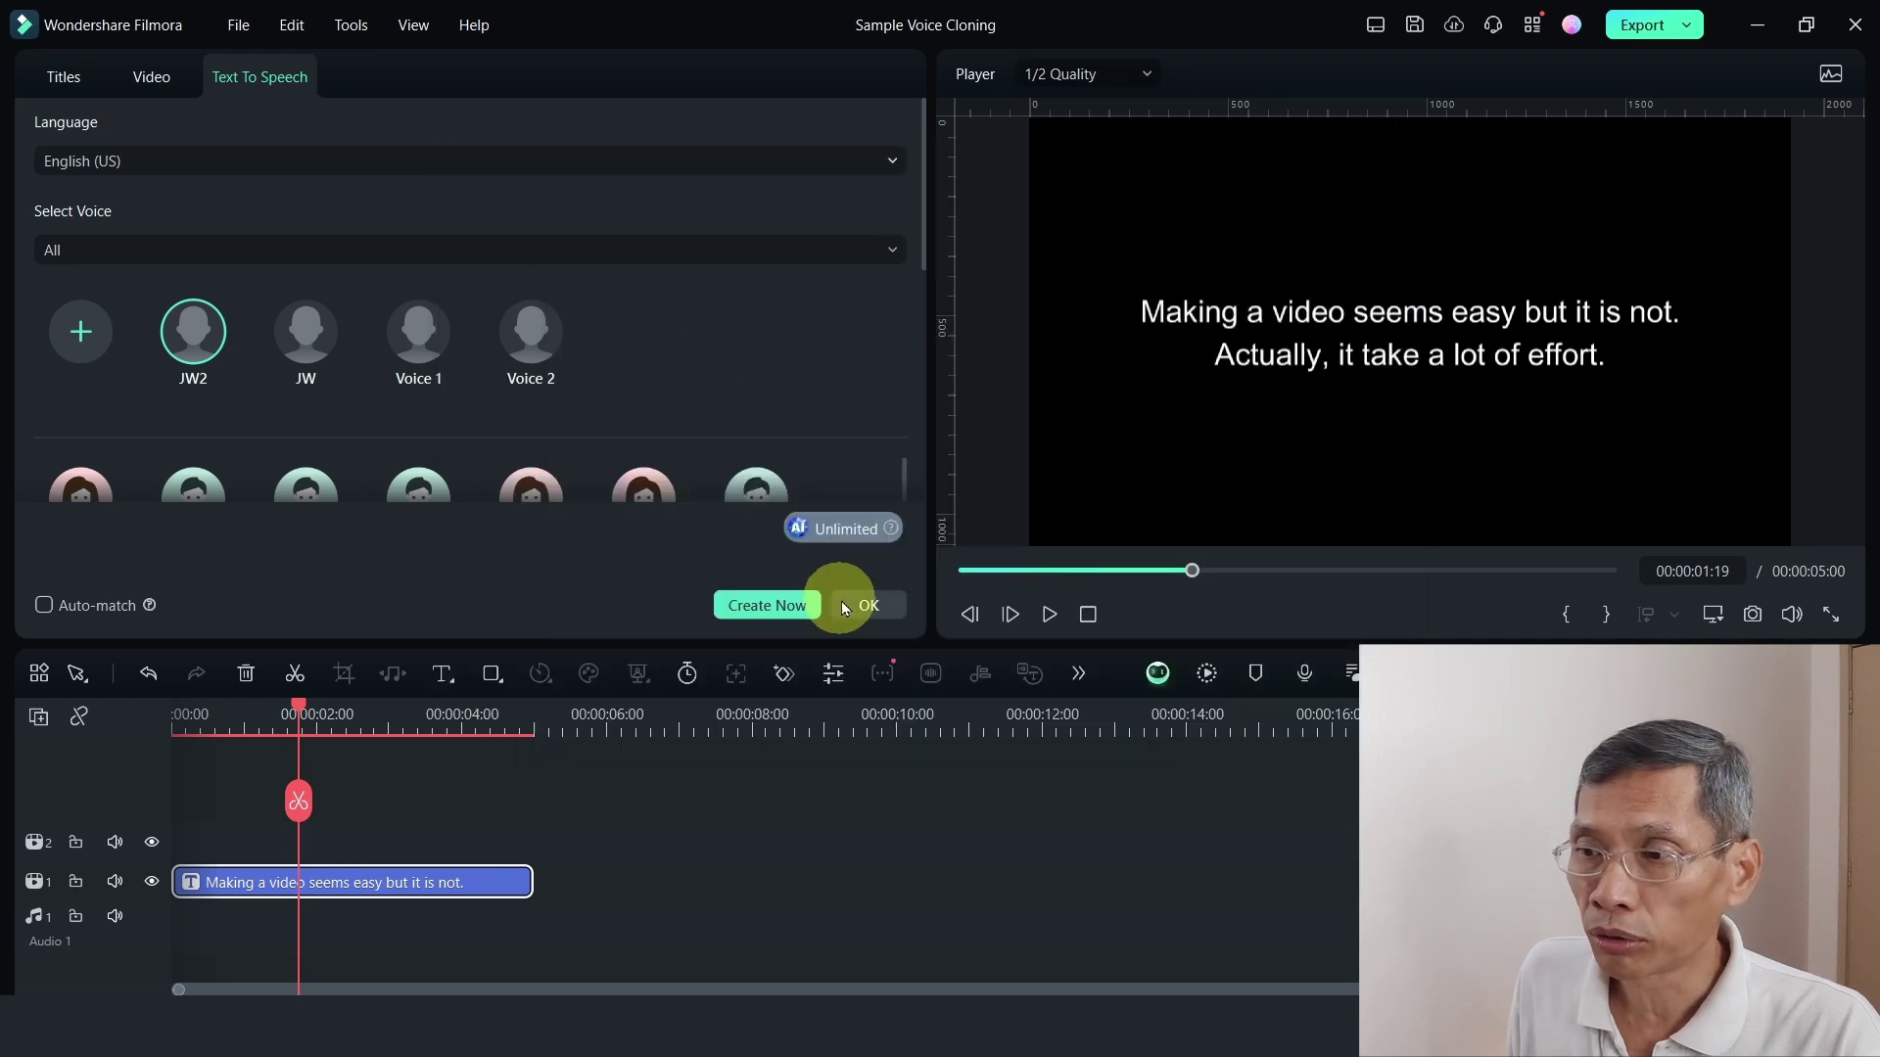
{"action": "left_click", "coordinate": [848, 604]}
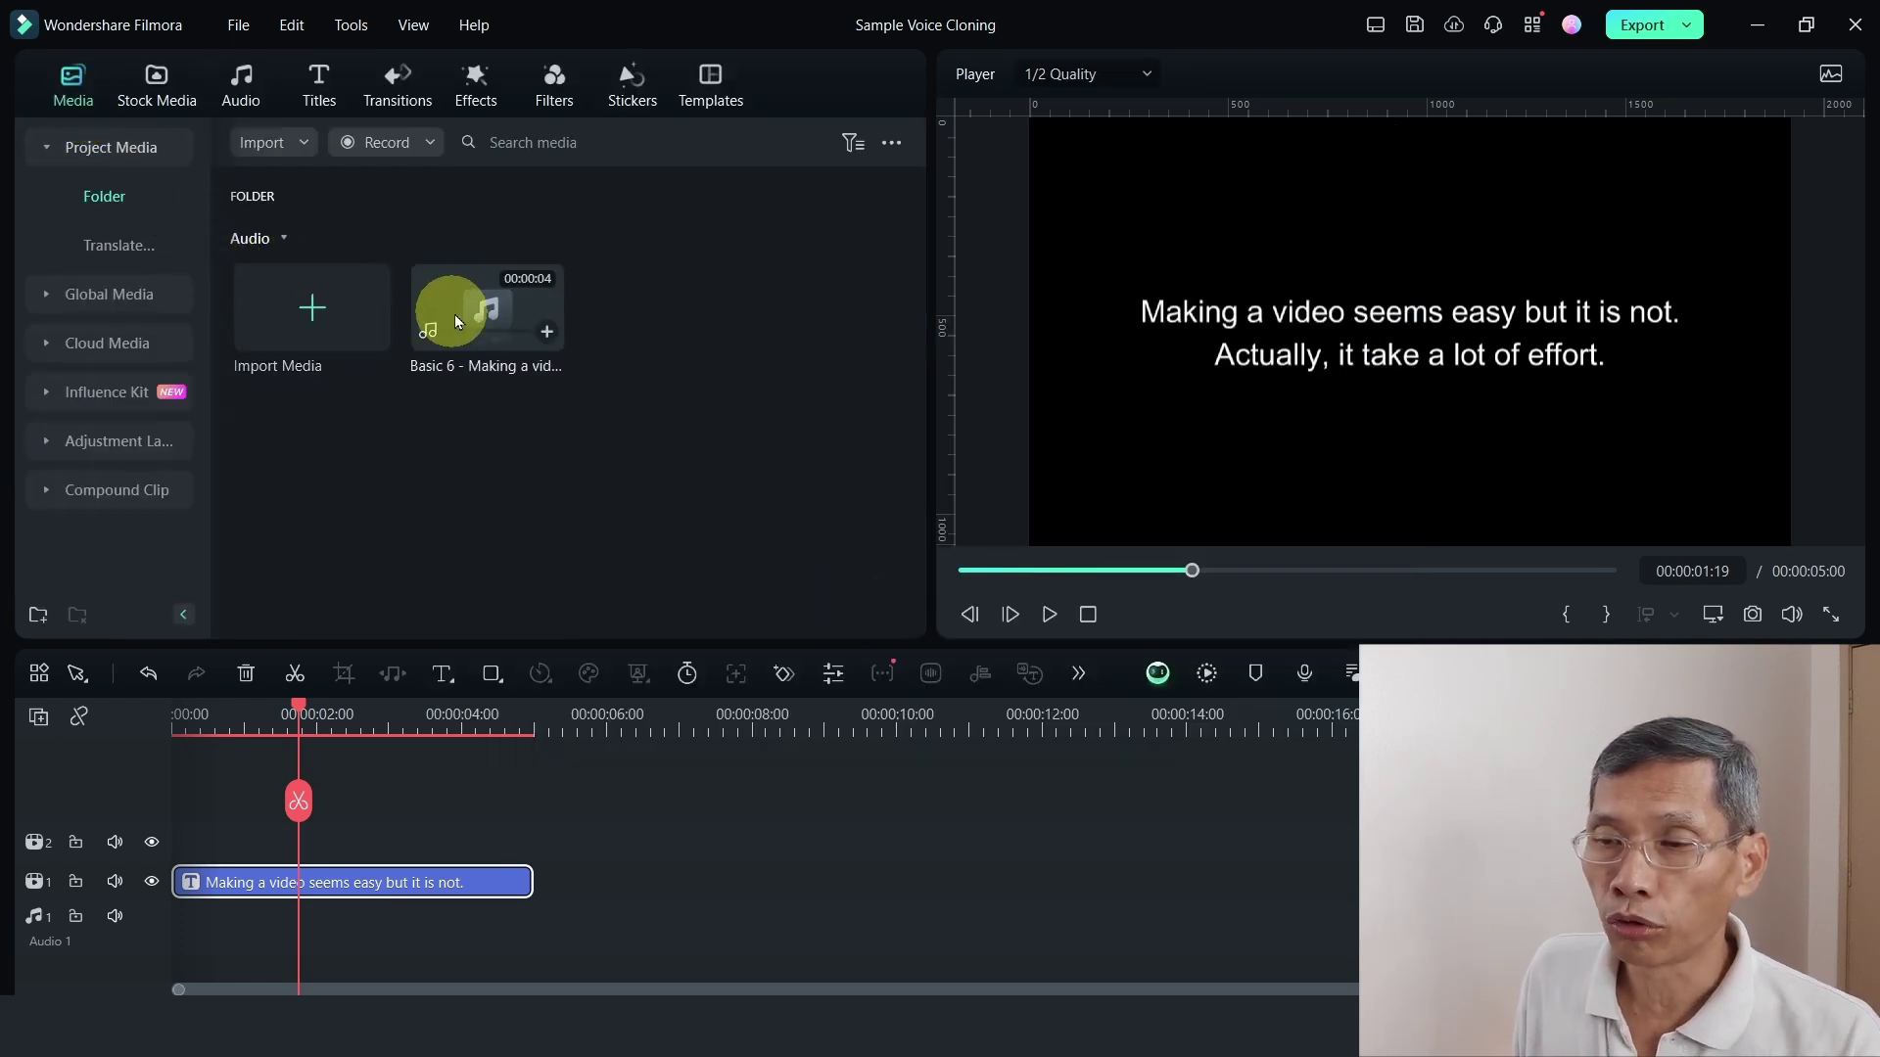
Put the JW2 speech clip on Audio 1 at the timeline start and preview it with the title
{"action": "left_click_drag", "start_coordinate": [487, 315], "coordinate": [180, 905]}
{"action": "left_click", "coordinate": [180, 725]}
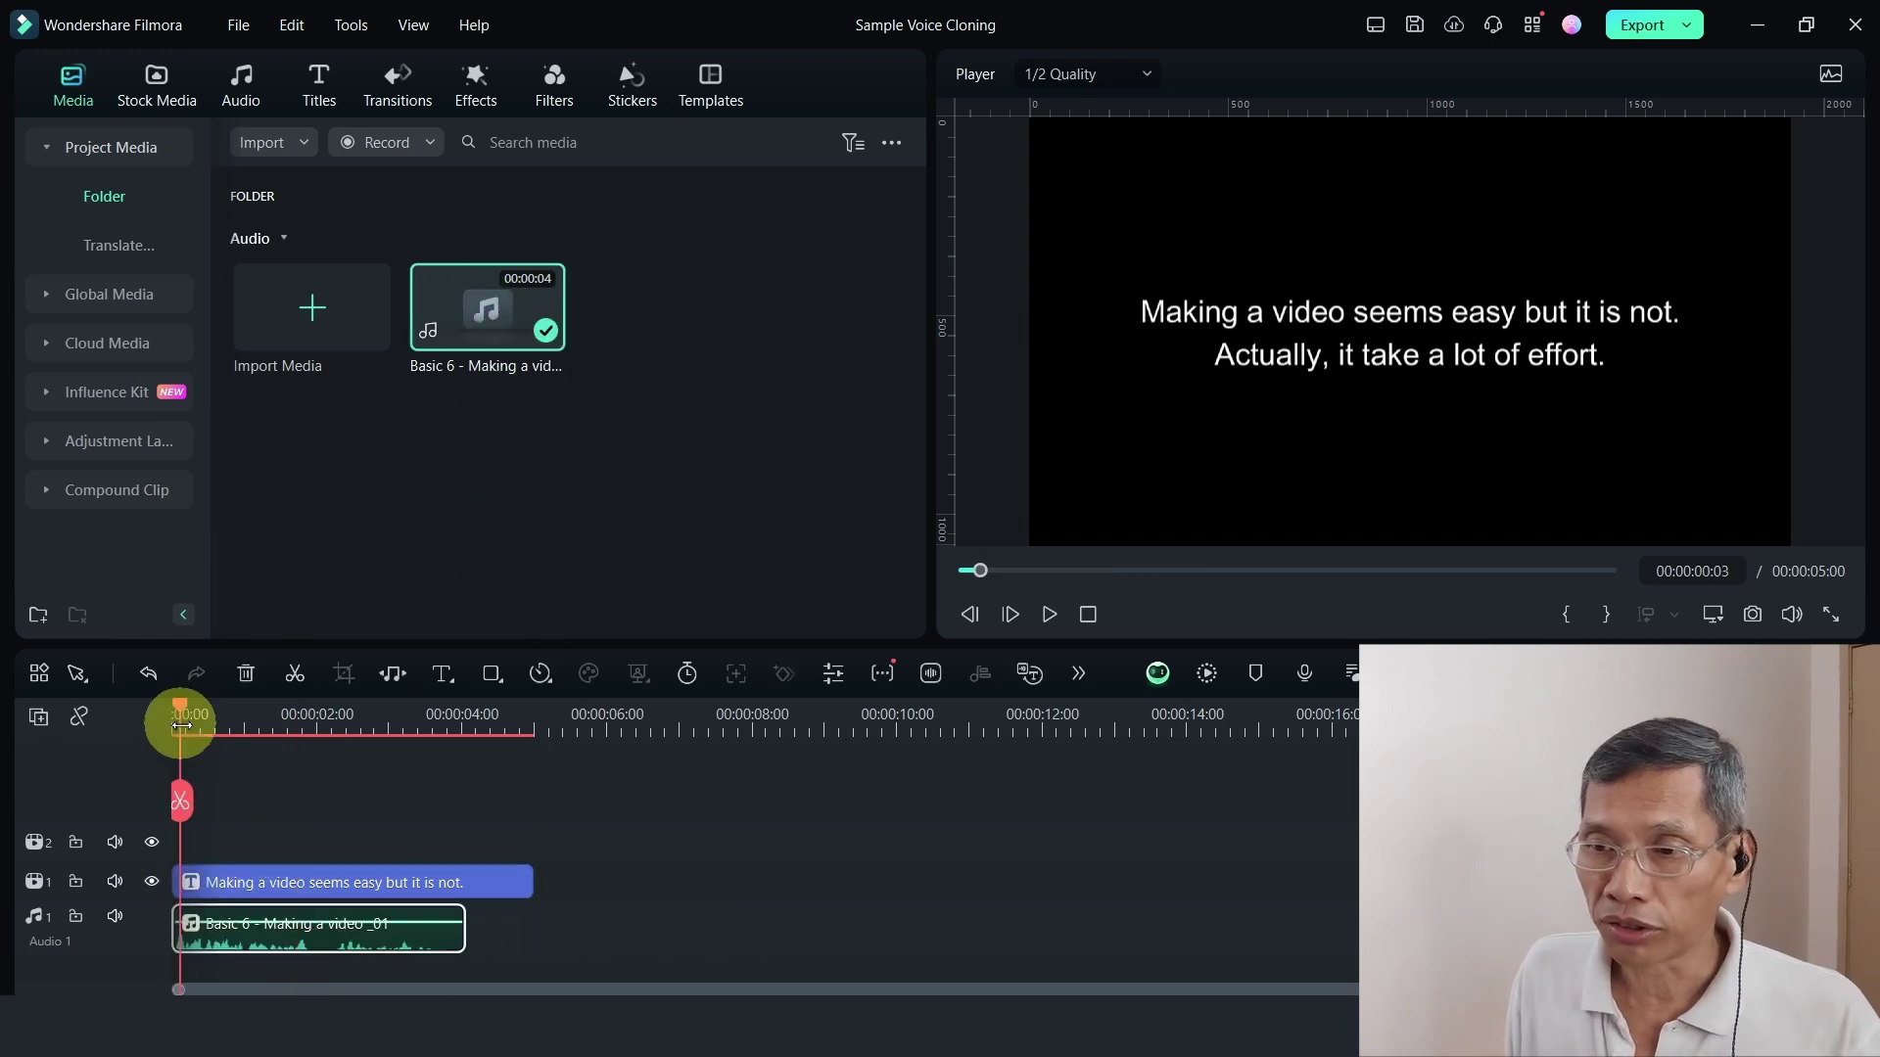
{"action": "left_click", "coordinate": [1048, 614]}
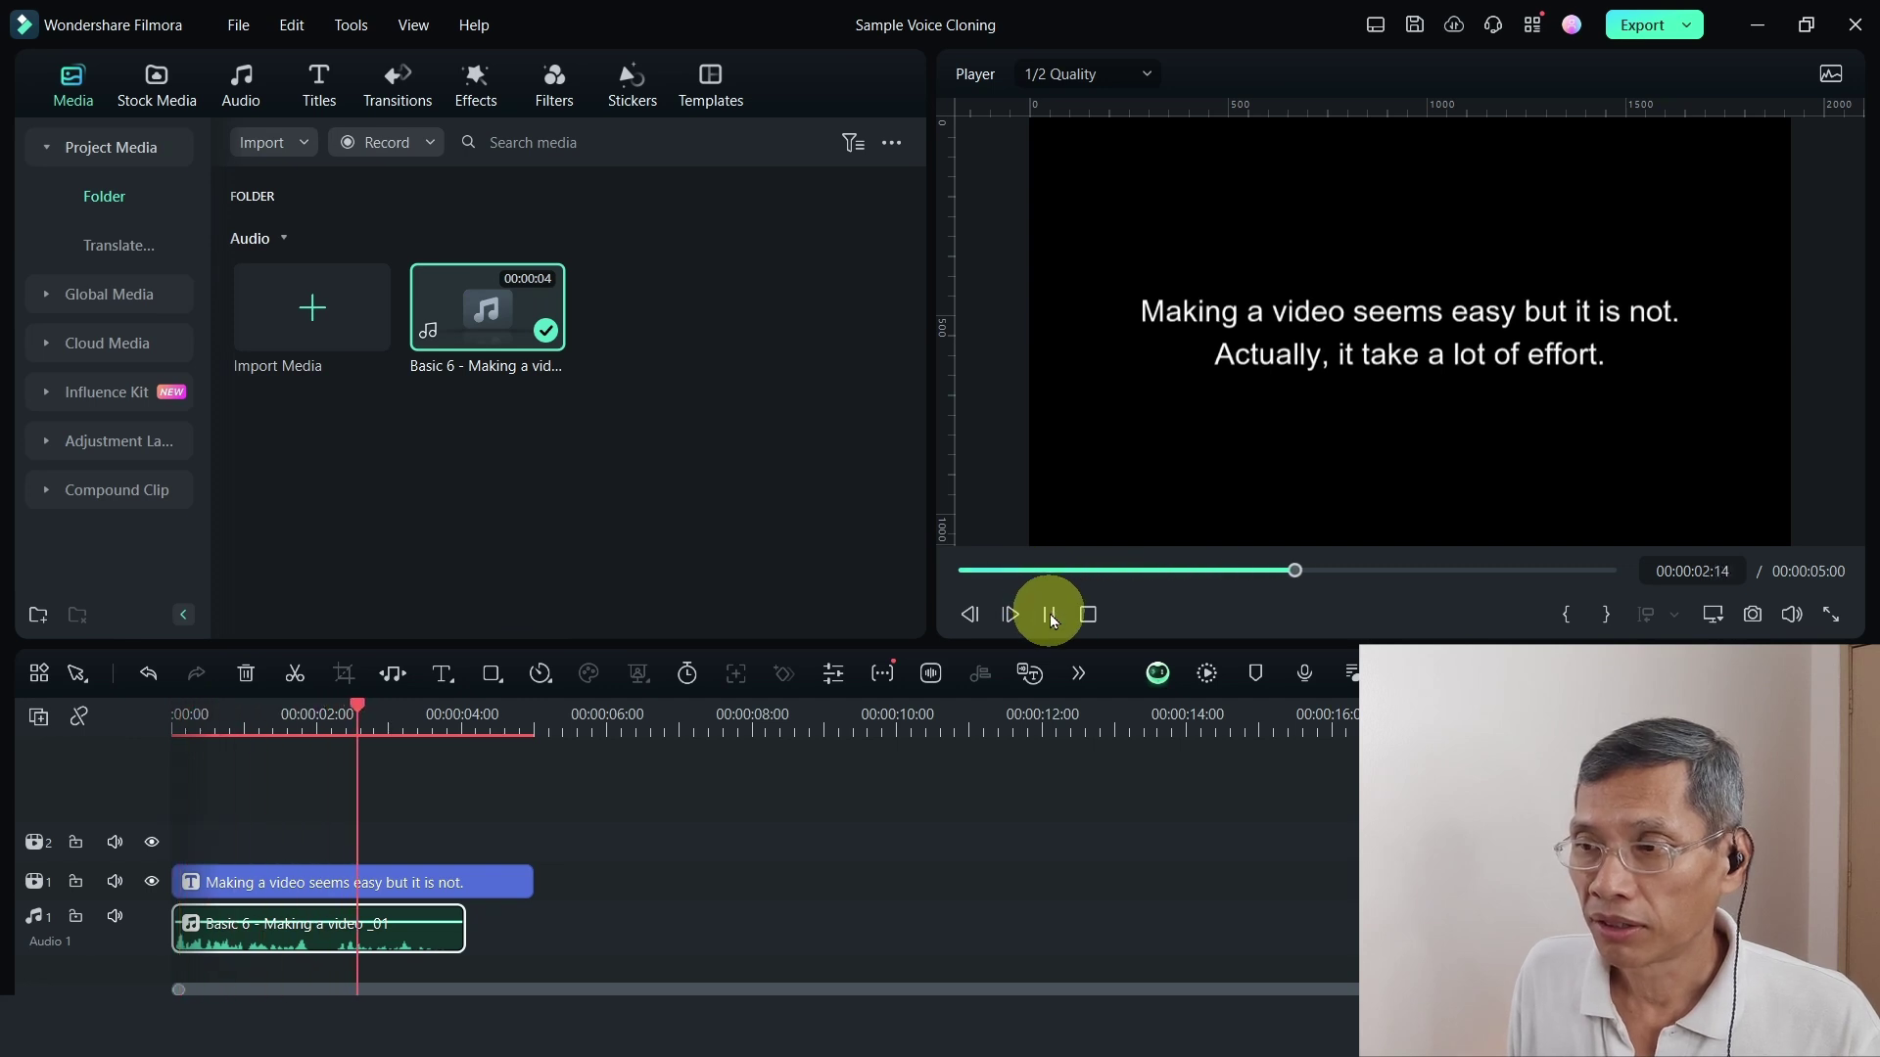
{"action": "left_click", "coordinate": [1050, 614]}
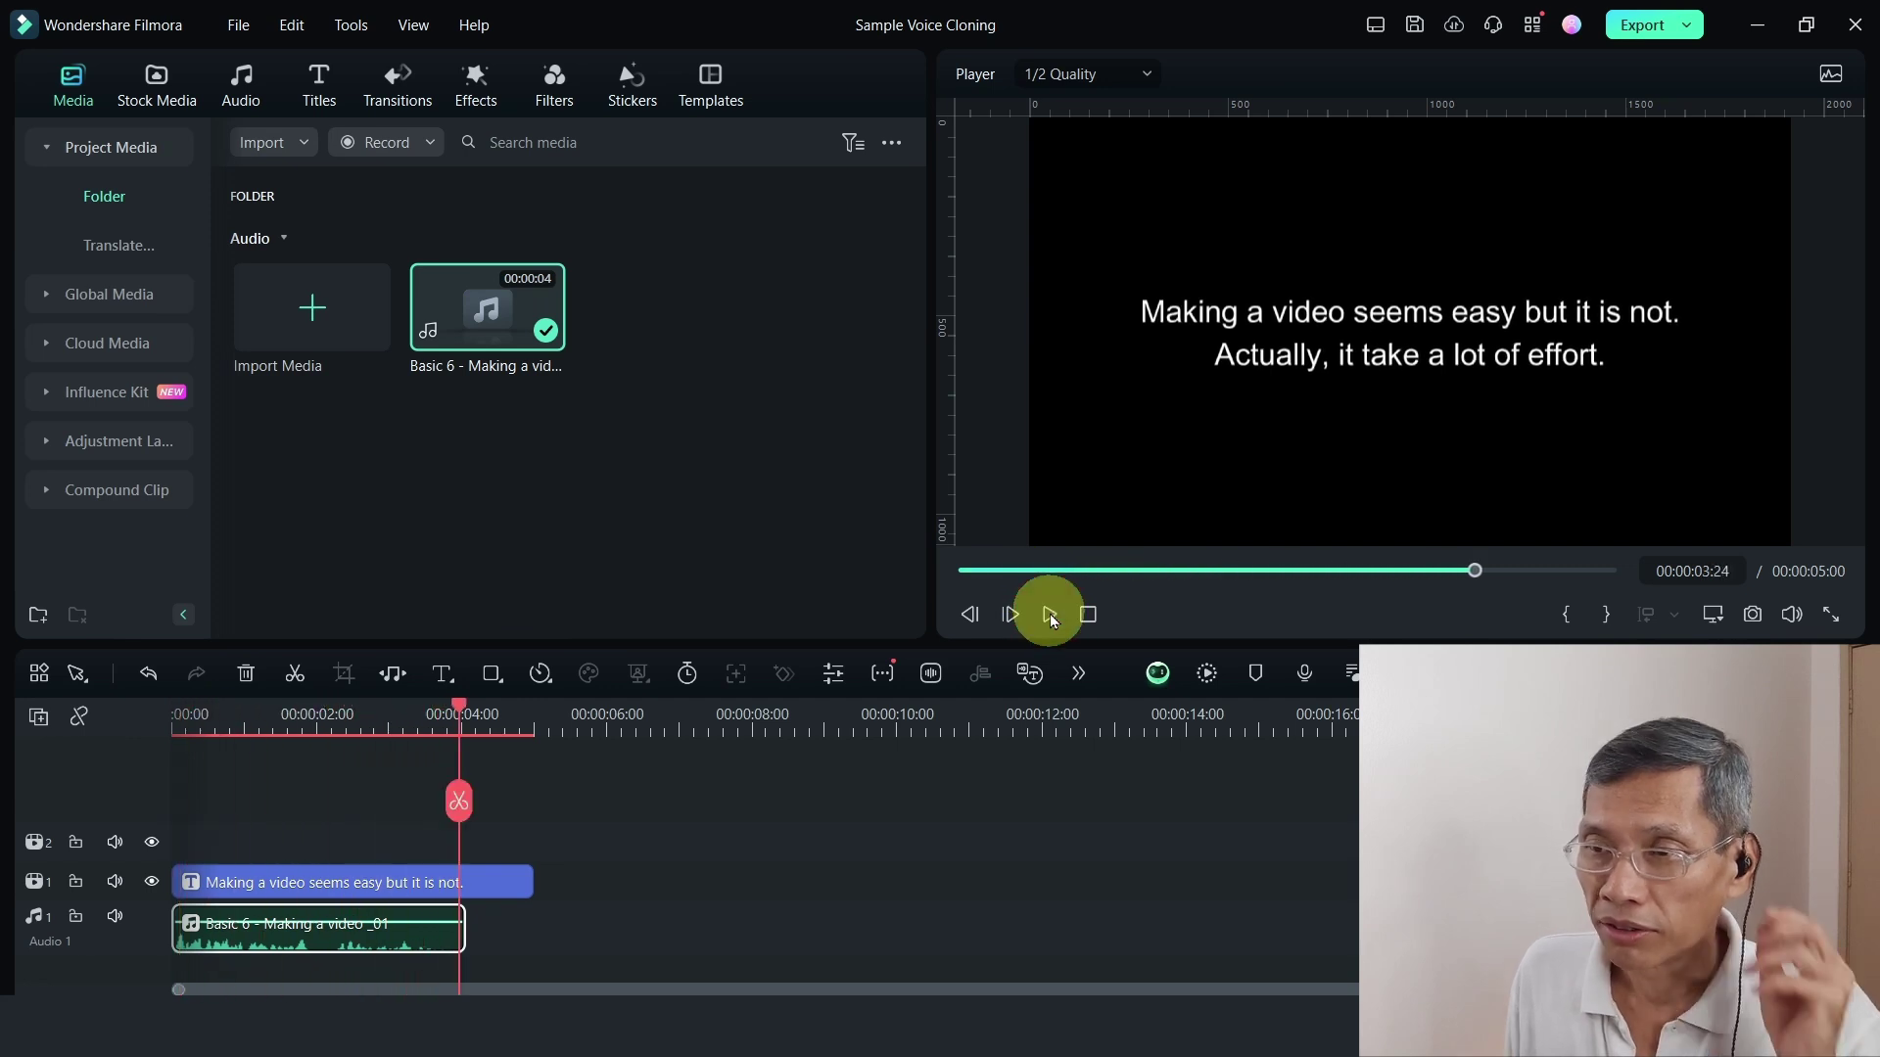
Set the speech clip to 0.95x uniform speed and replay it from the start
{"action": "left_click", "coordinate": [549, 672]}
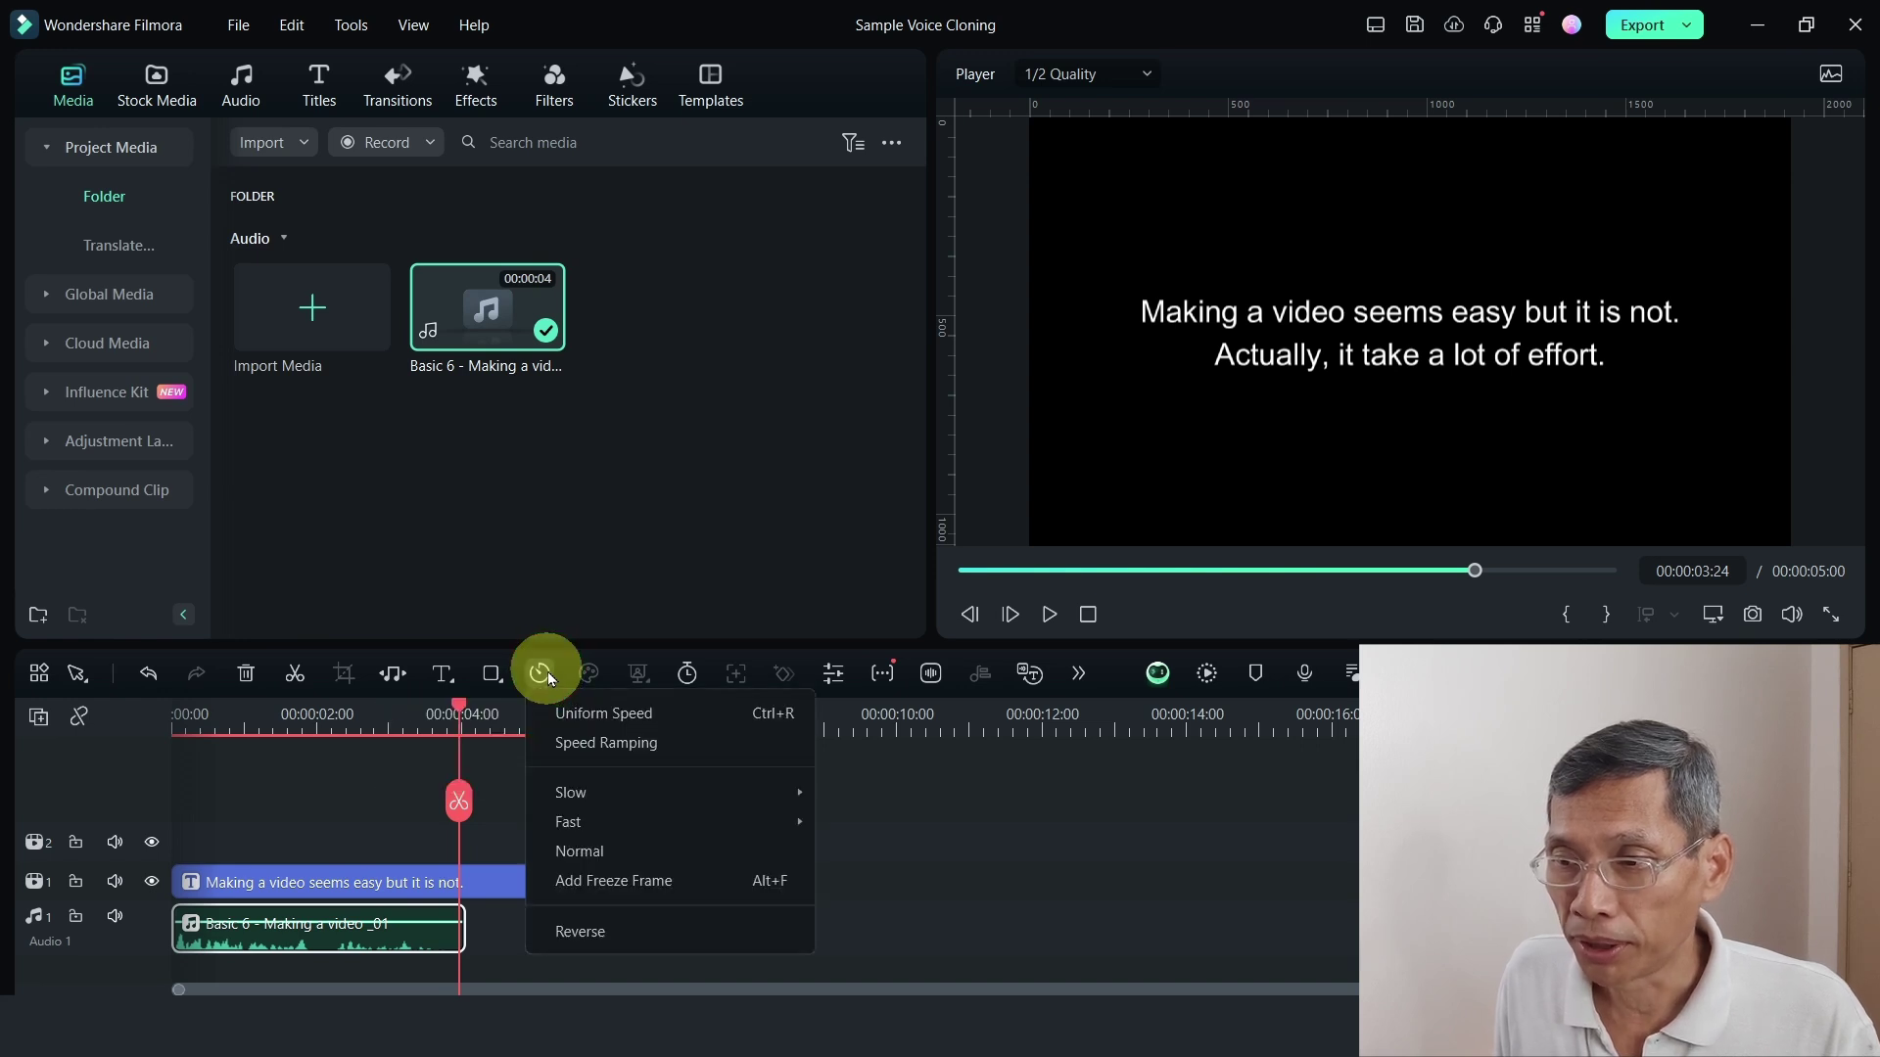
{"action": "mouse_move", "coordinate": [601, 793]}
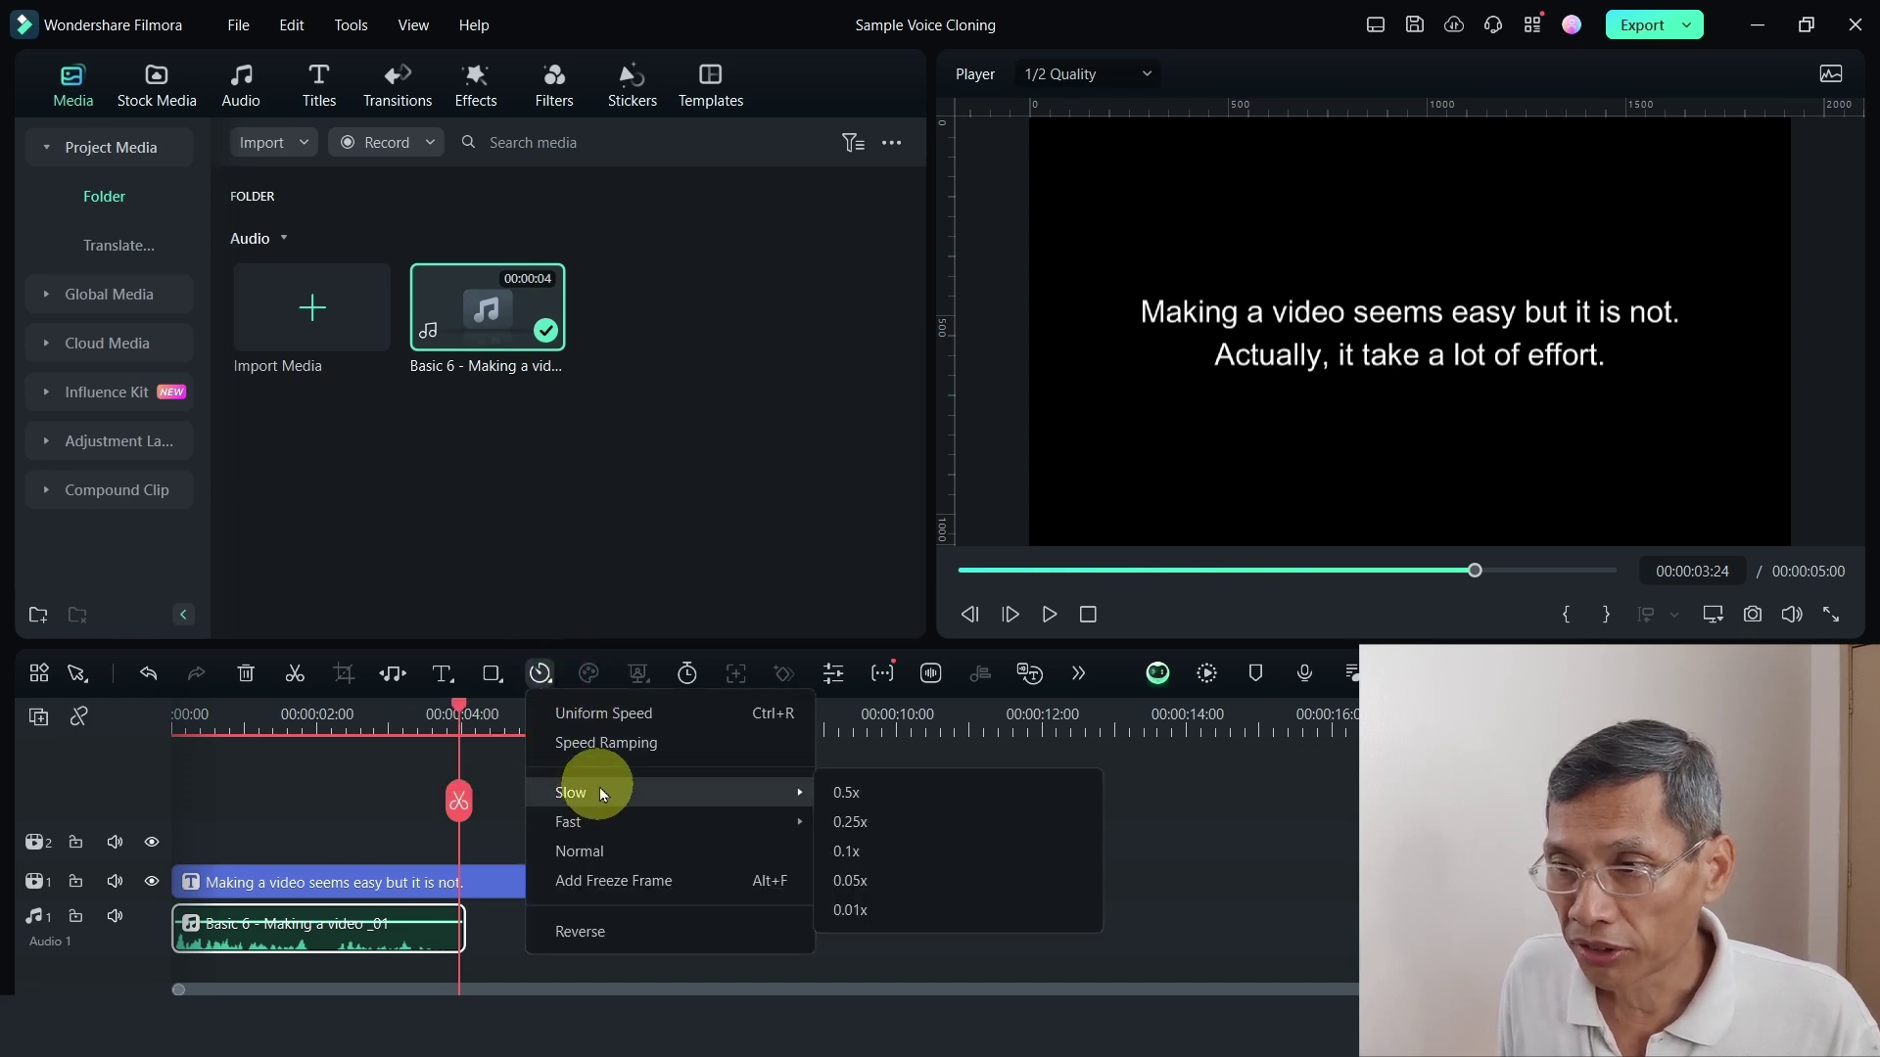
{"action": "left_click", "coordinate": [618, 715]}
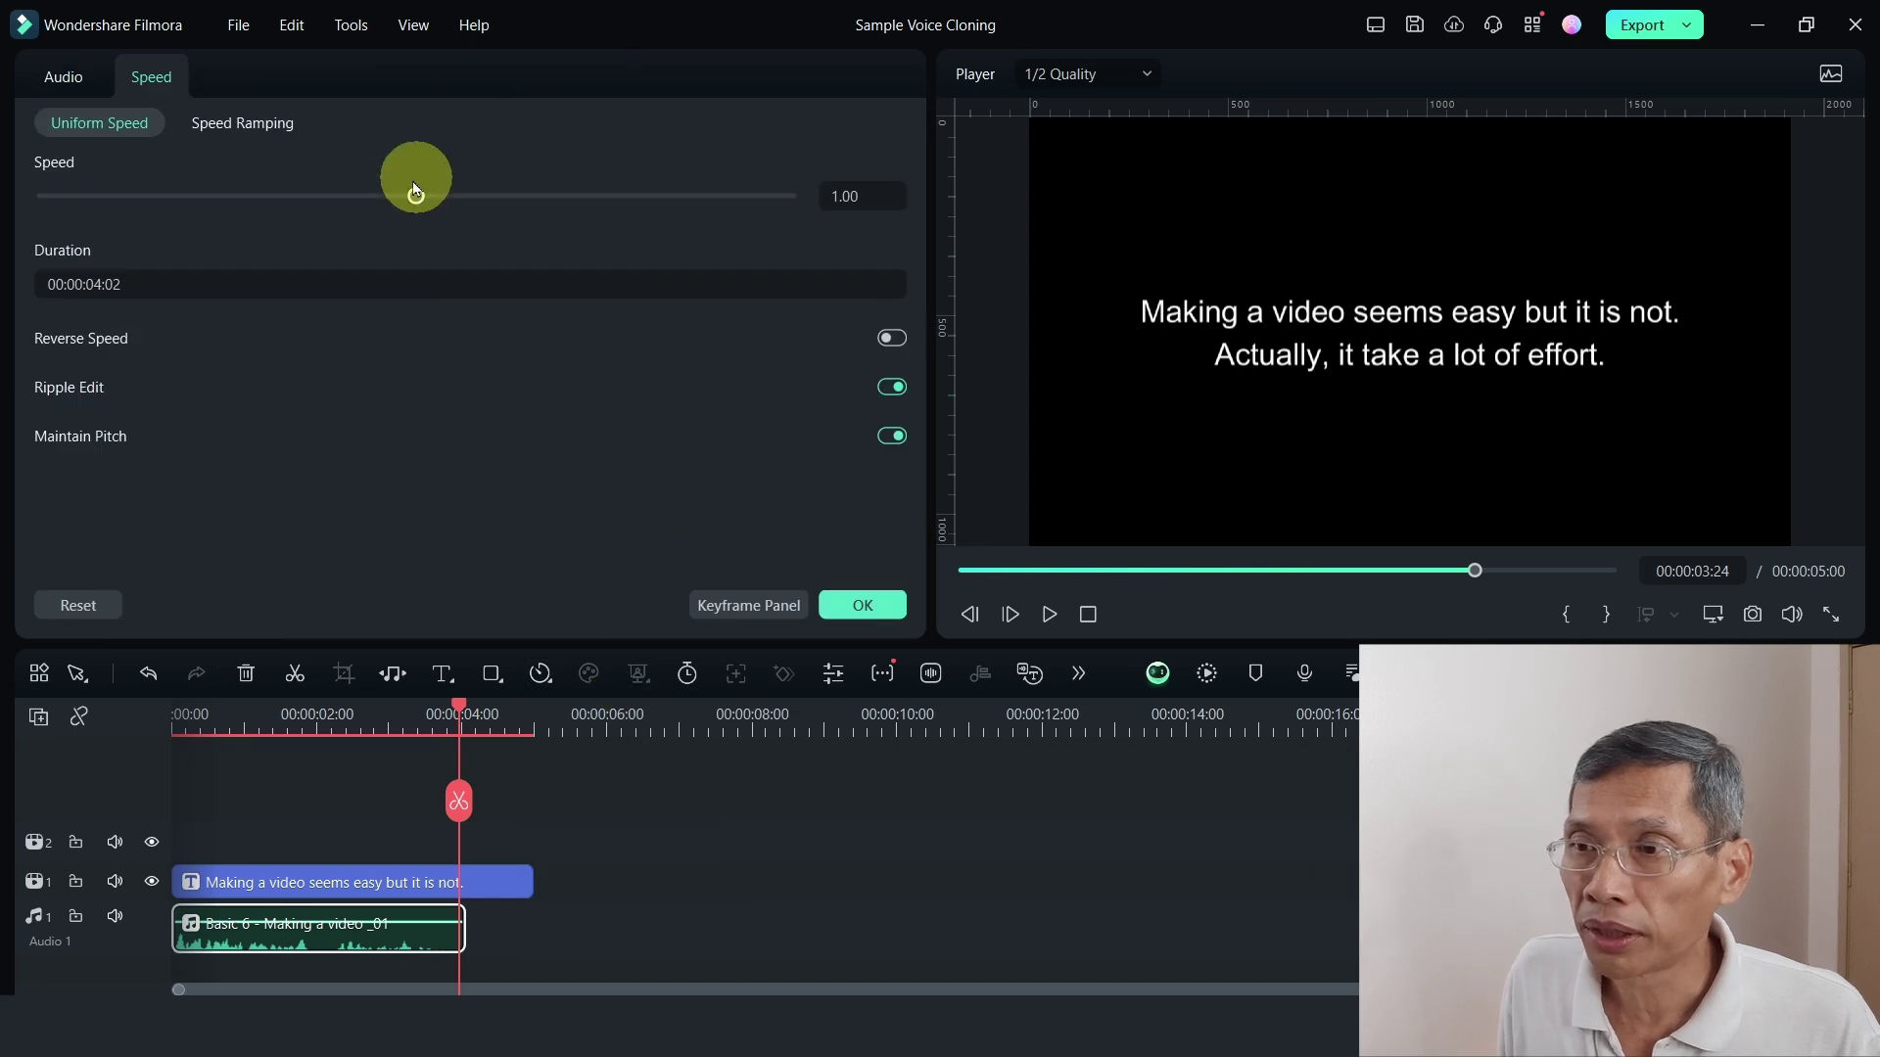
{"action": "left_click_drag", "start_coordinate": [418, 202], "coordinate": [412, 204]}
{"action": "left_click", "coordinate": [862, 607]}
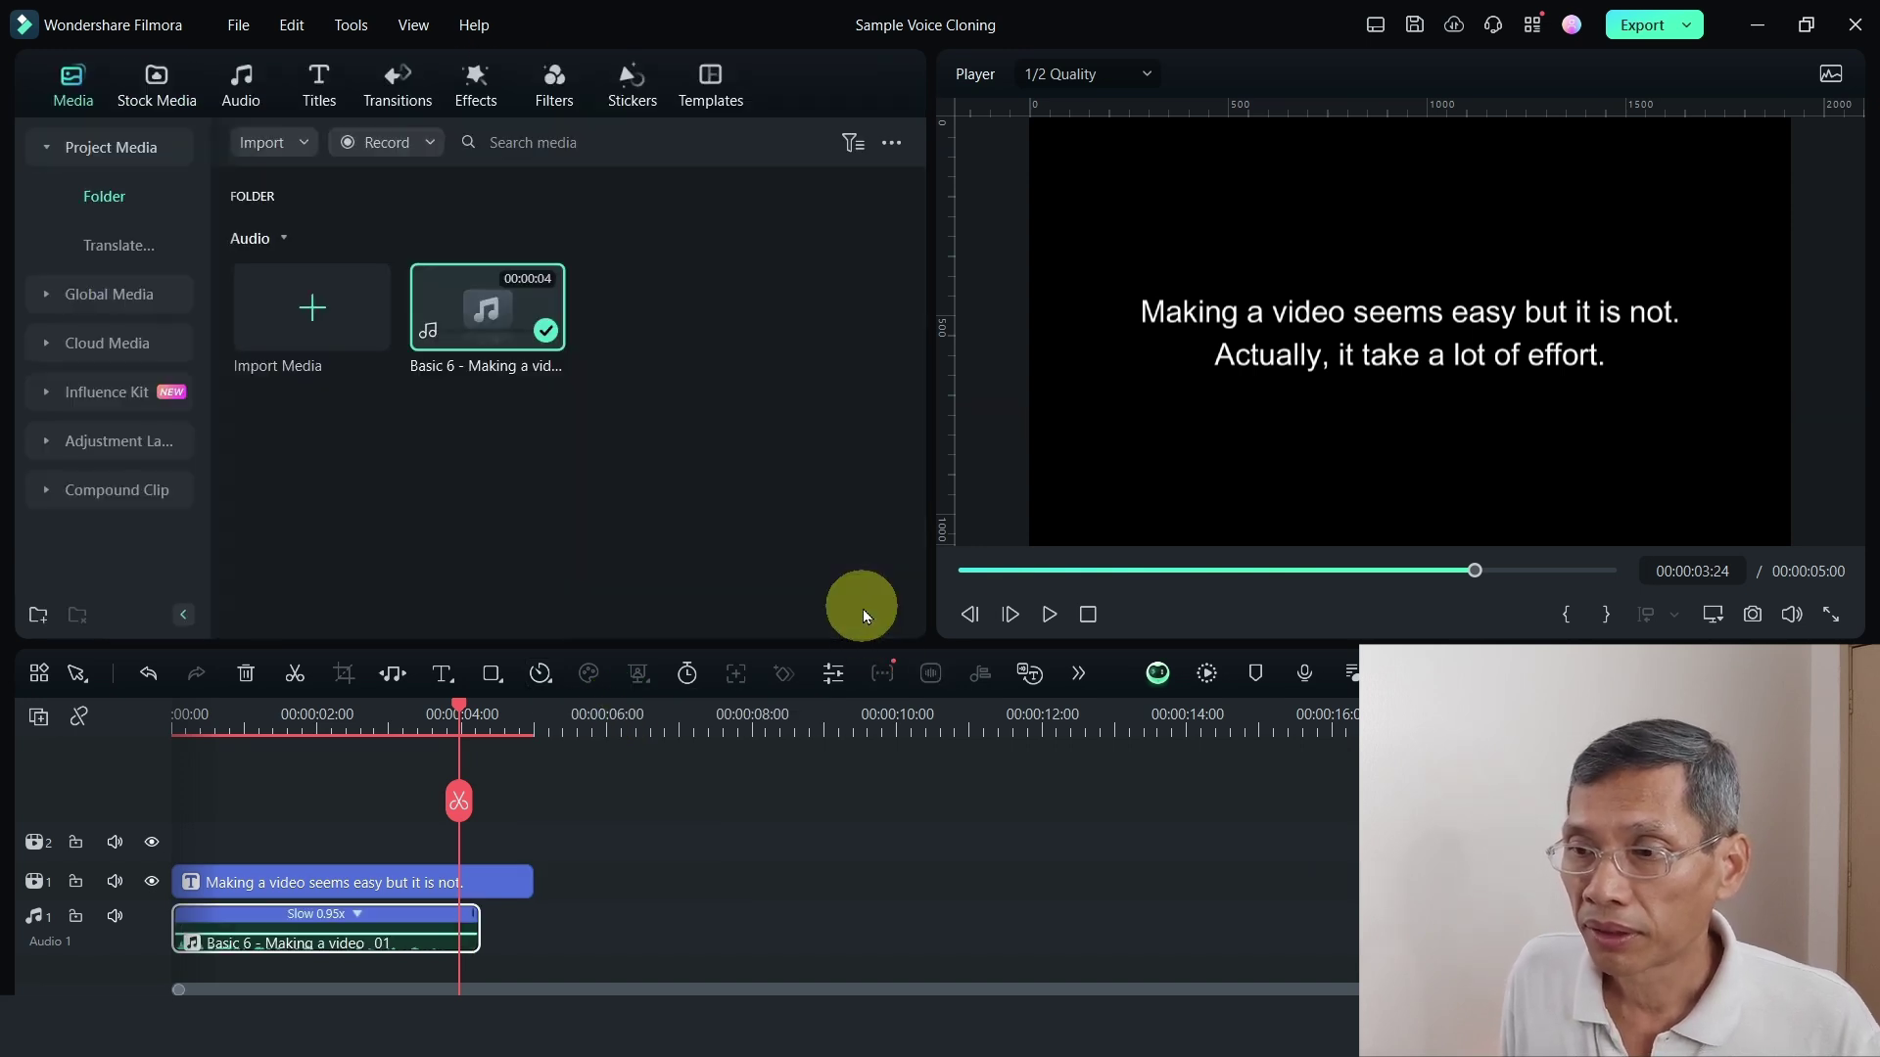
{"action": "left_click", "coordinate": [199, 723]}
{"action": "left_click", "coordinate": [1049, 615]}
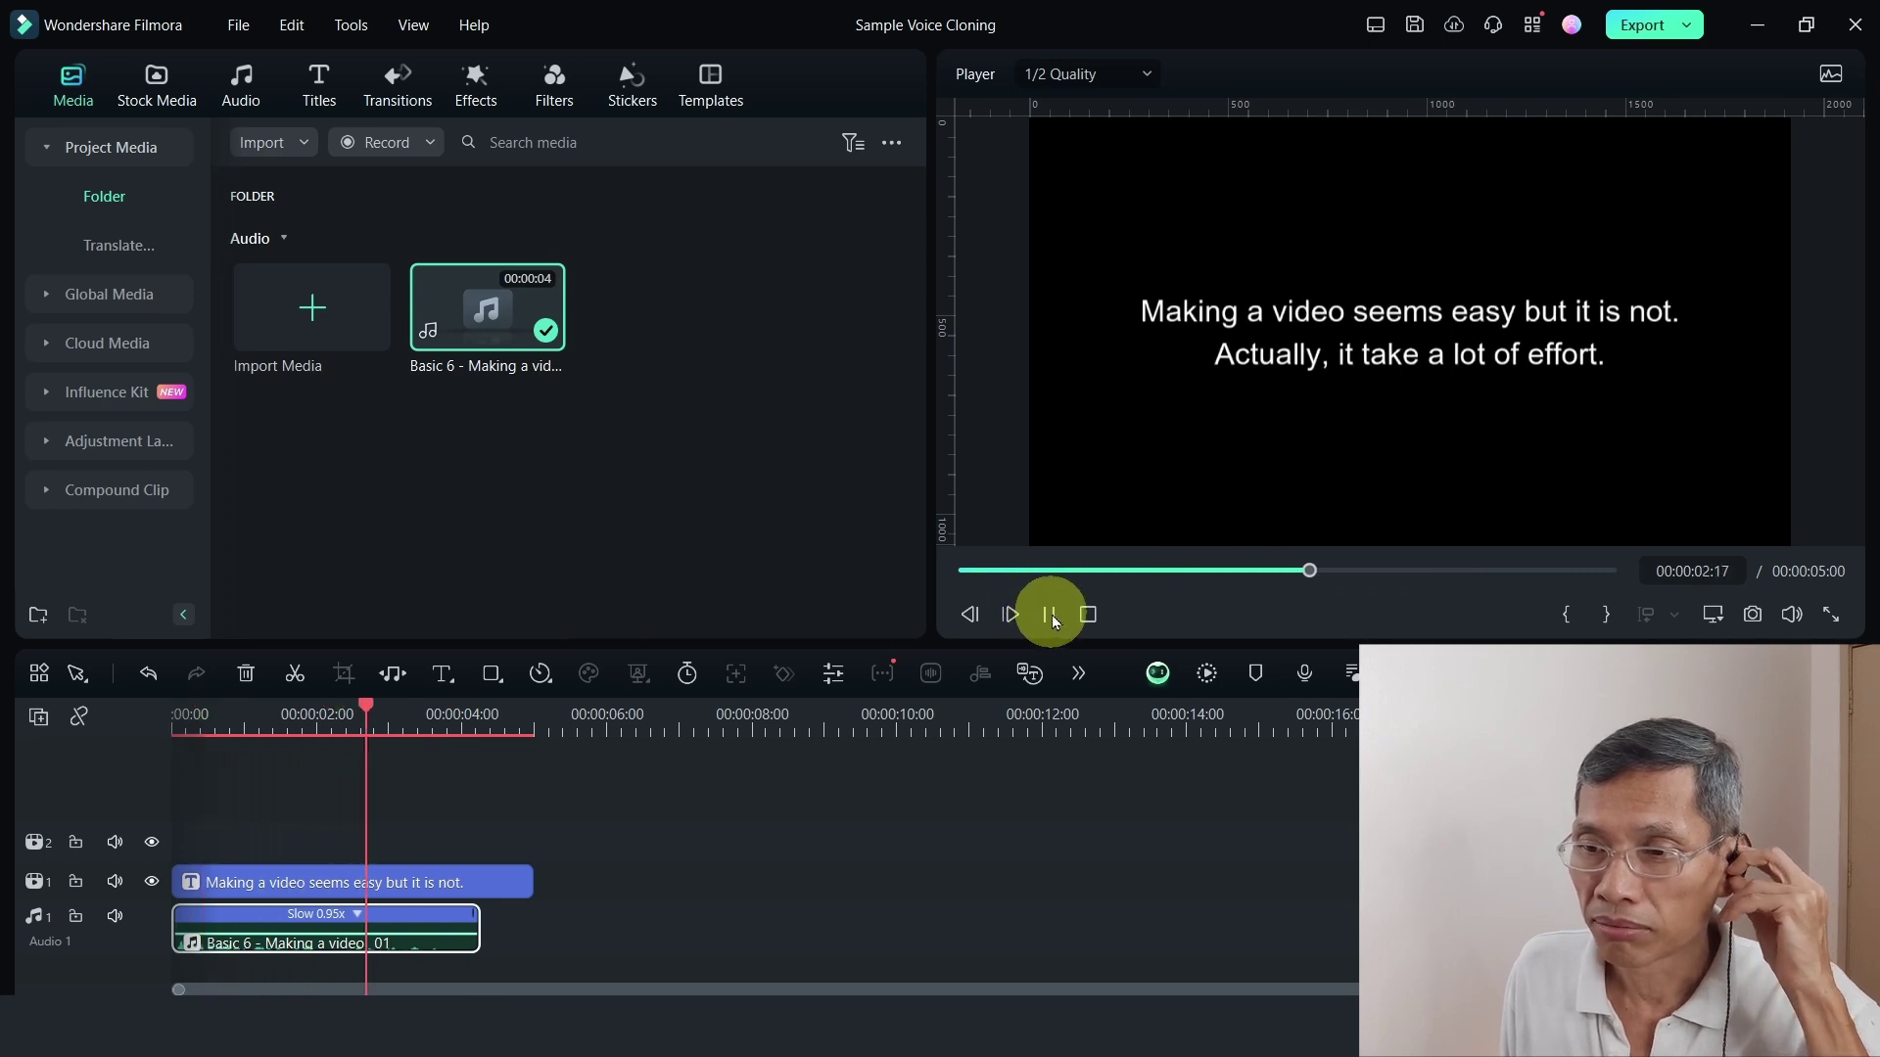
{"action": "left_click", "coordinate": [1050, 615]}
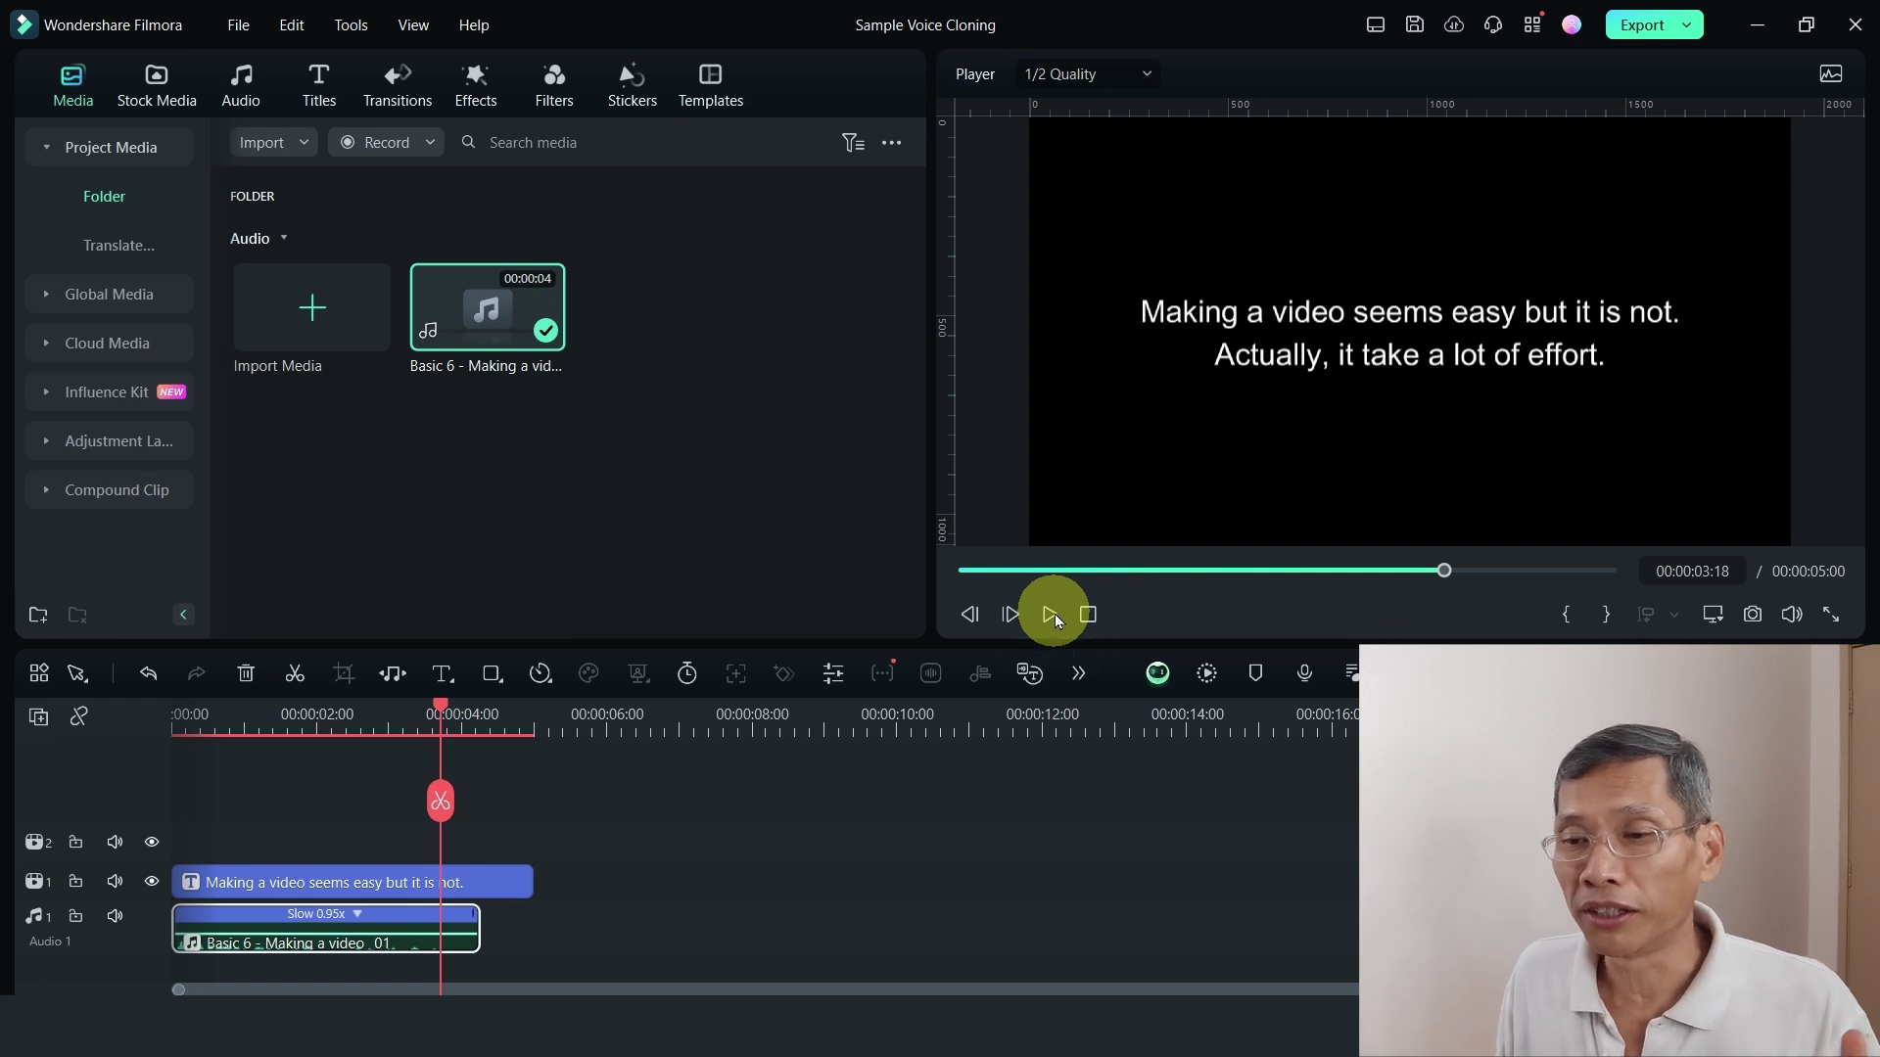
AI-translate the title clip's text into Indonesian (Indonesia), producing Translate_Basic 6(1)
{"action": "left_click", "coordinate": [301, 885]}
{"action": "right_click", "coordinate": [300, 885]}
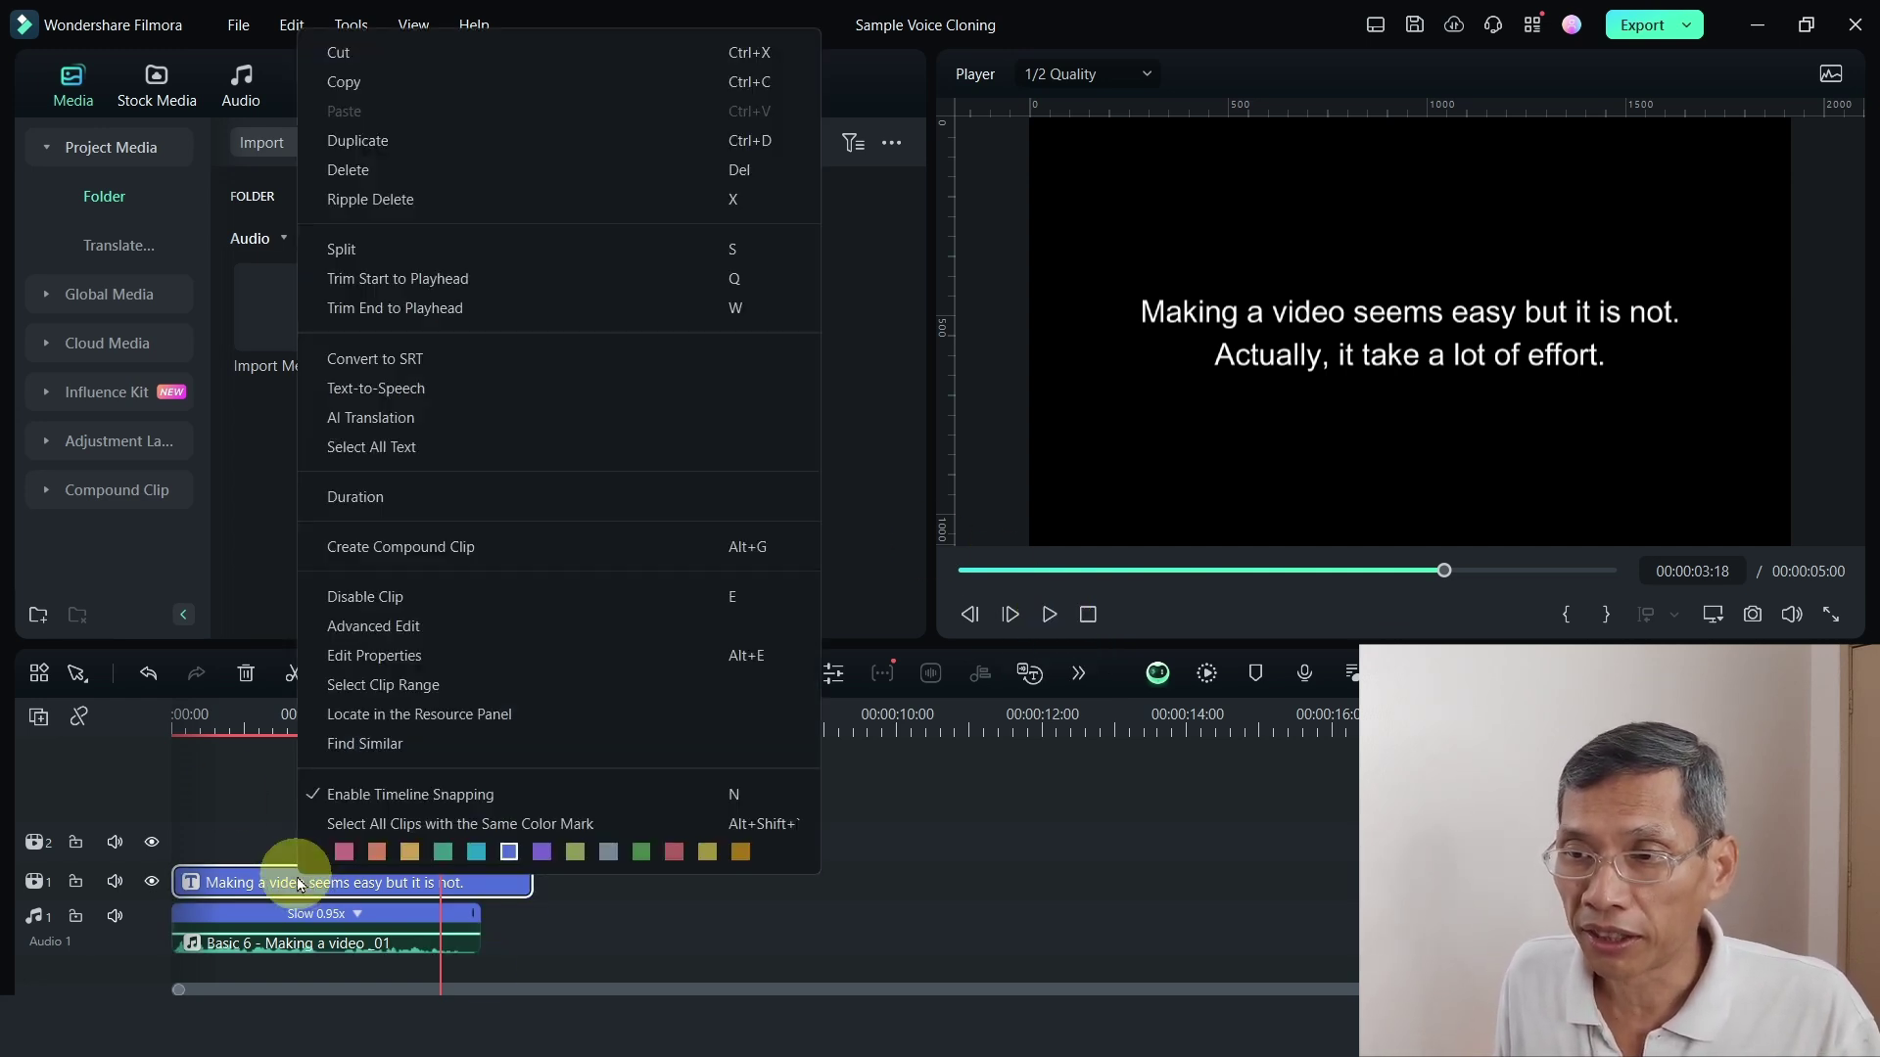
{"action": "left_click", "coordinate": [387, 425]}
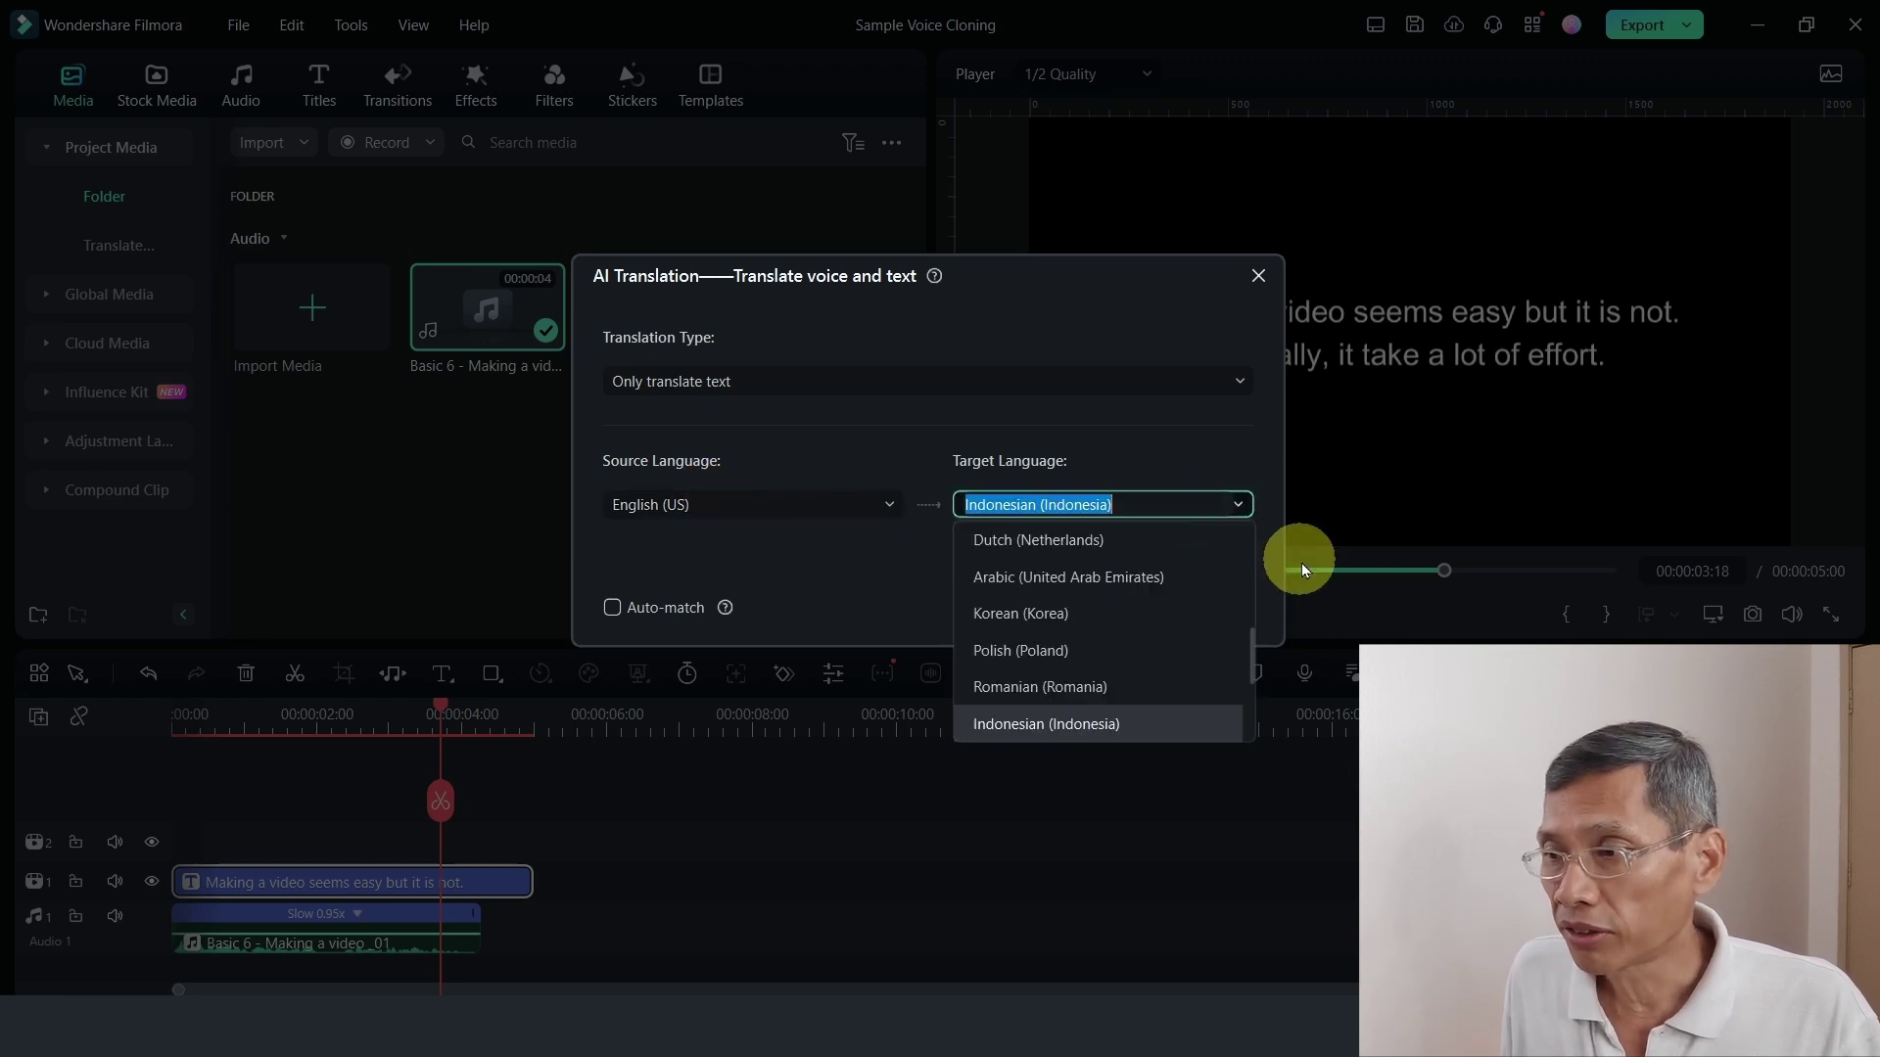
{"action": "mouse_move", "coordinate": [1253, 660]}
{"action": "left_mouse_down"}
{"action": "mouse_move", "coordinate": [1261, 538]}
{"action": "mouse_move", "coordinate": [1259, 684]}
{"action": "mouse_move", "coordinate": [1184, 678]}
{"action": "mouse_move", "coordinate": [1256, 666]}
{"action": "mouse_move", "coordinate": [1242, 714]}
{"action": "mouse_move", "coordinate": [1253, 679]}
{"action": "left_mouse_up"}
{"action": "left_click", "coordinate": [1126, 599]}
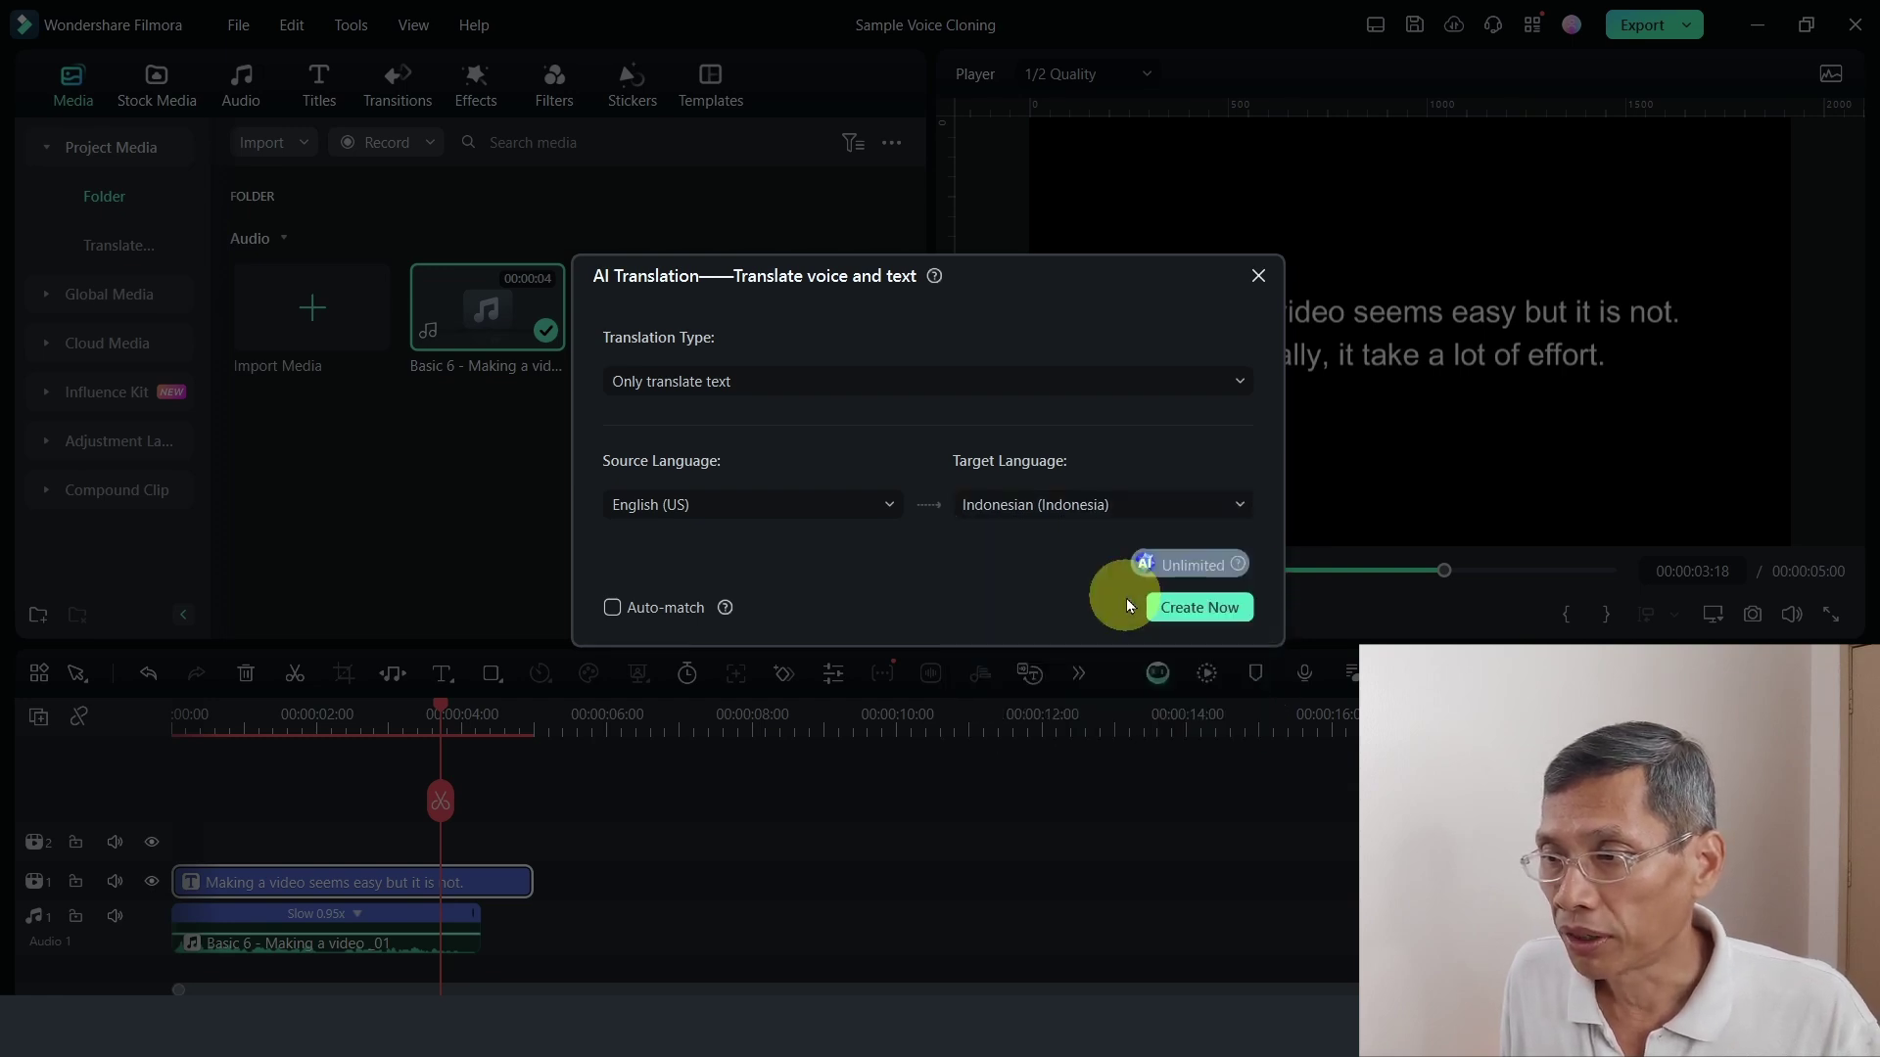
{"action": "left_click", "coordinate": [1199, 607]}
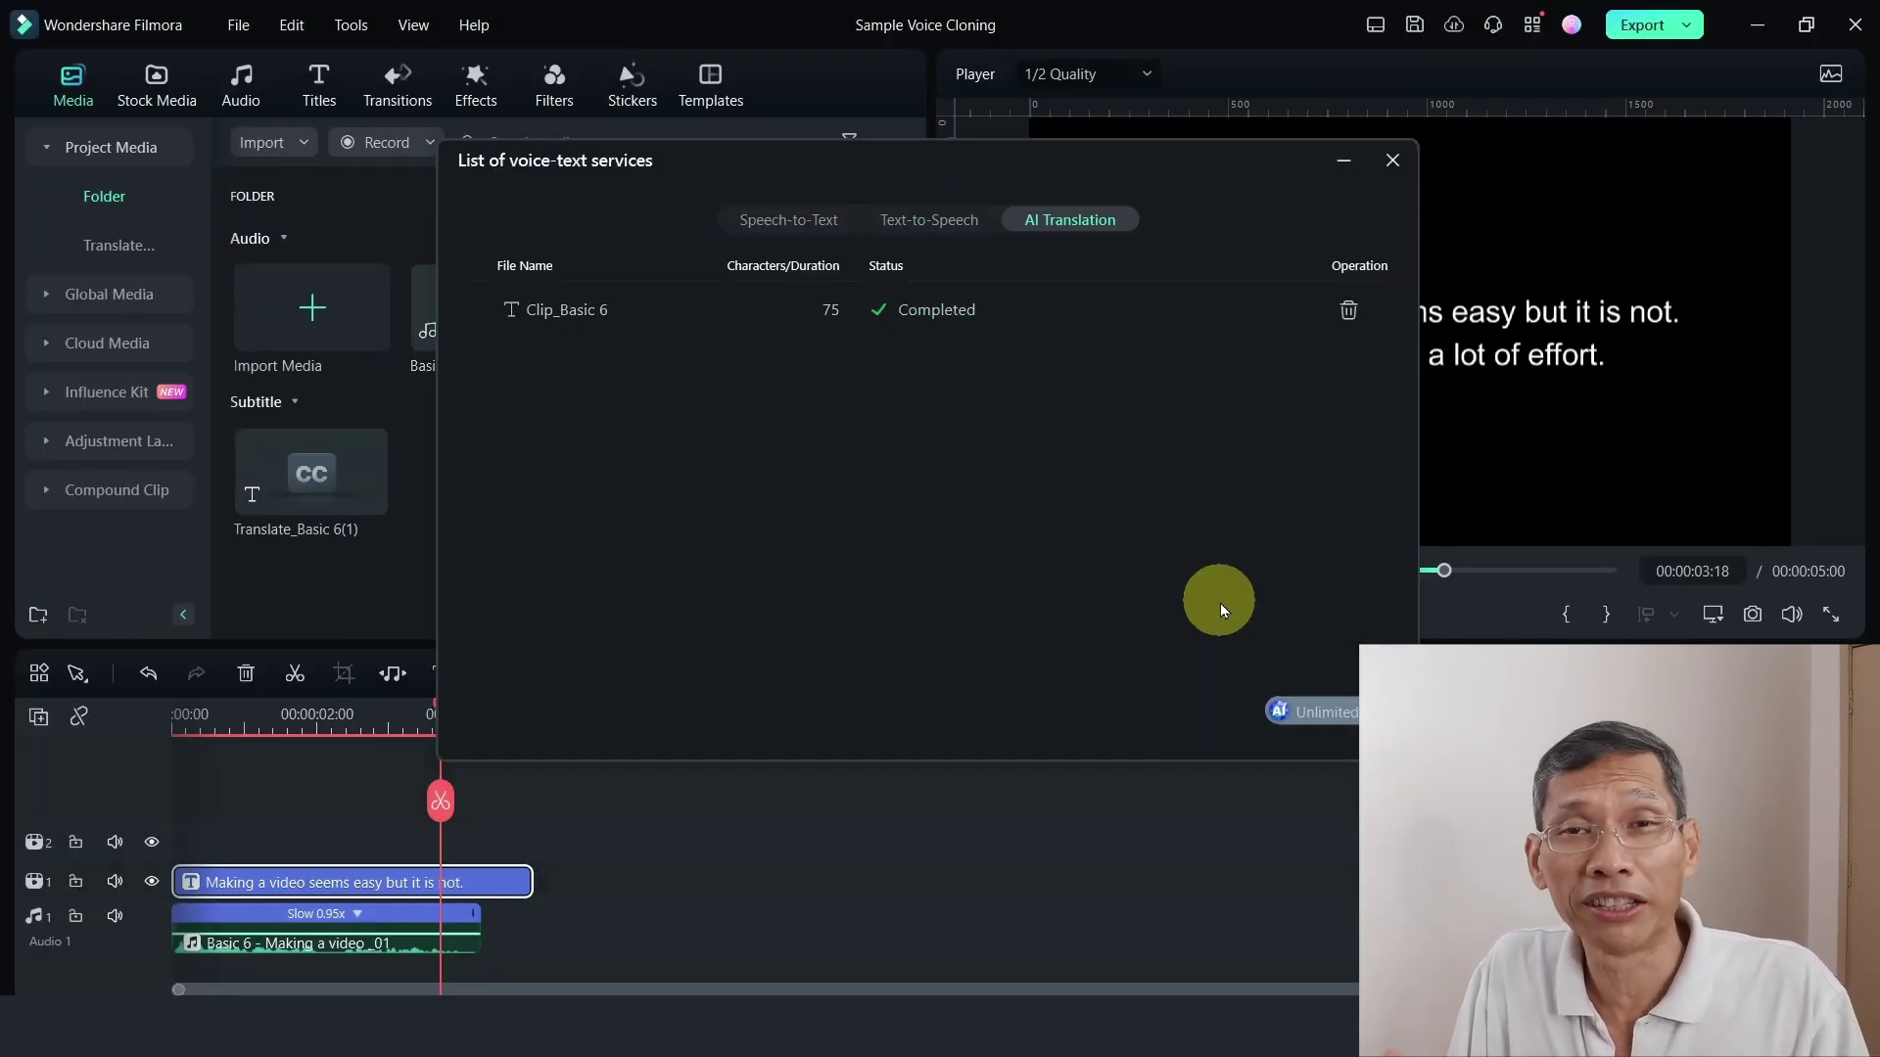
Dismiss the voice panels and place the Translate_Basic 6(1) subtitle on track 2 at the start
{"action": "left_click", "coordinate": [1393, 160]}
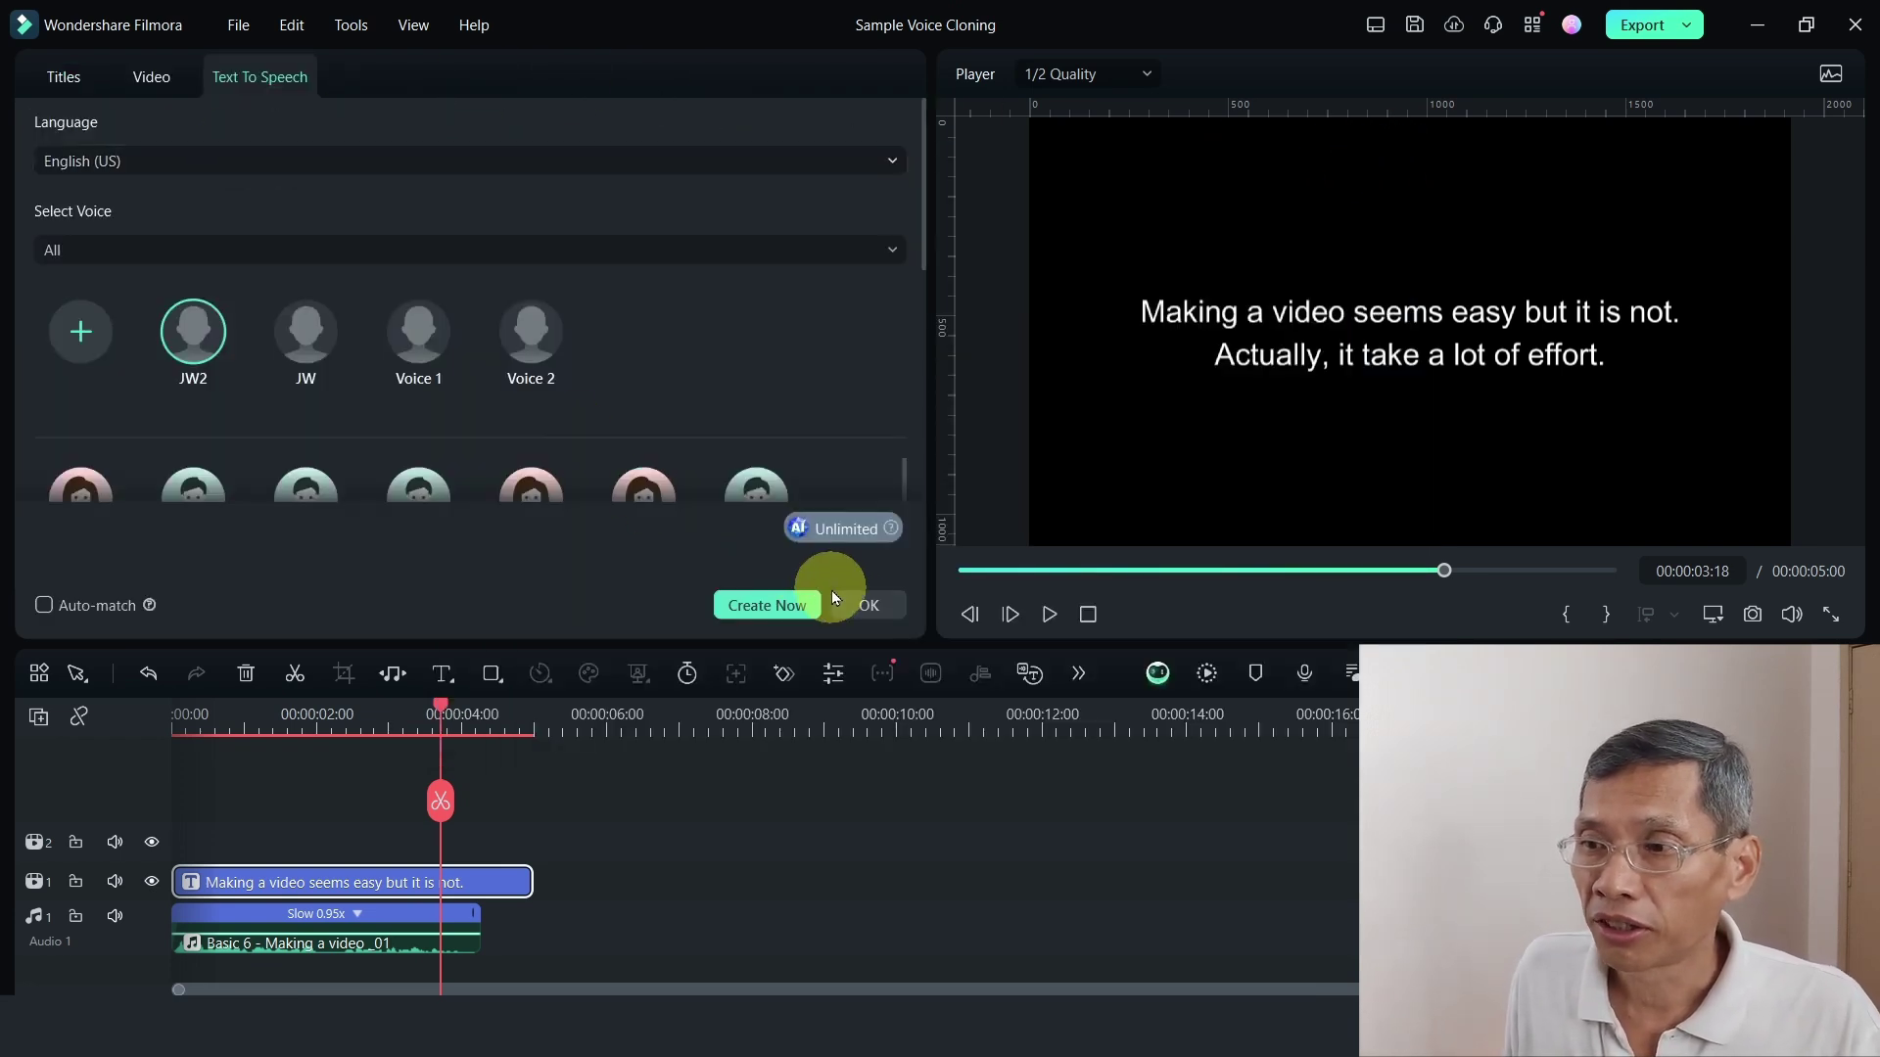
{"action": "left_click", "coordinate": [874, 611]}
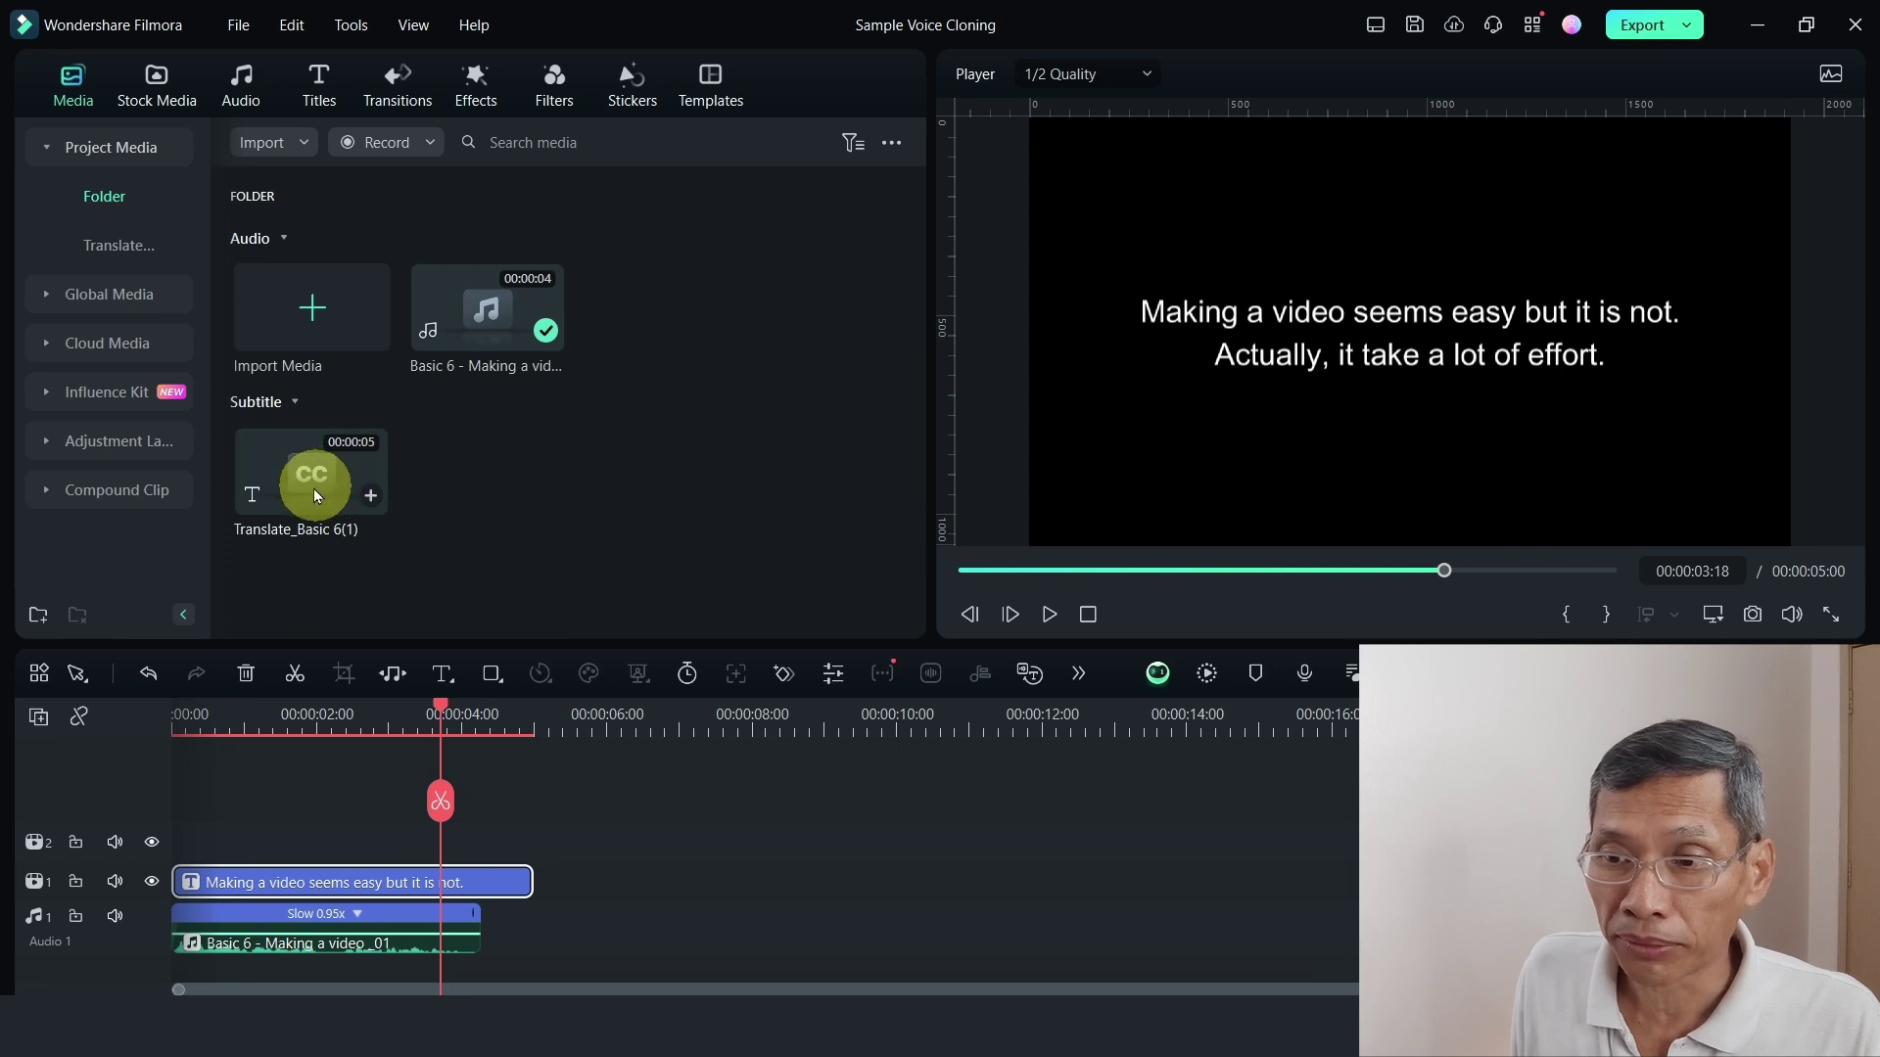
{"action": "left_click_drag", "start_coordinate": [309, 485], "coordinate": [190, 848]}
{"action": "left_click", "coordinate": [192, 721]}
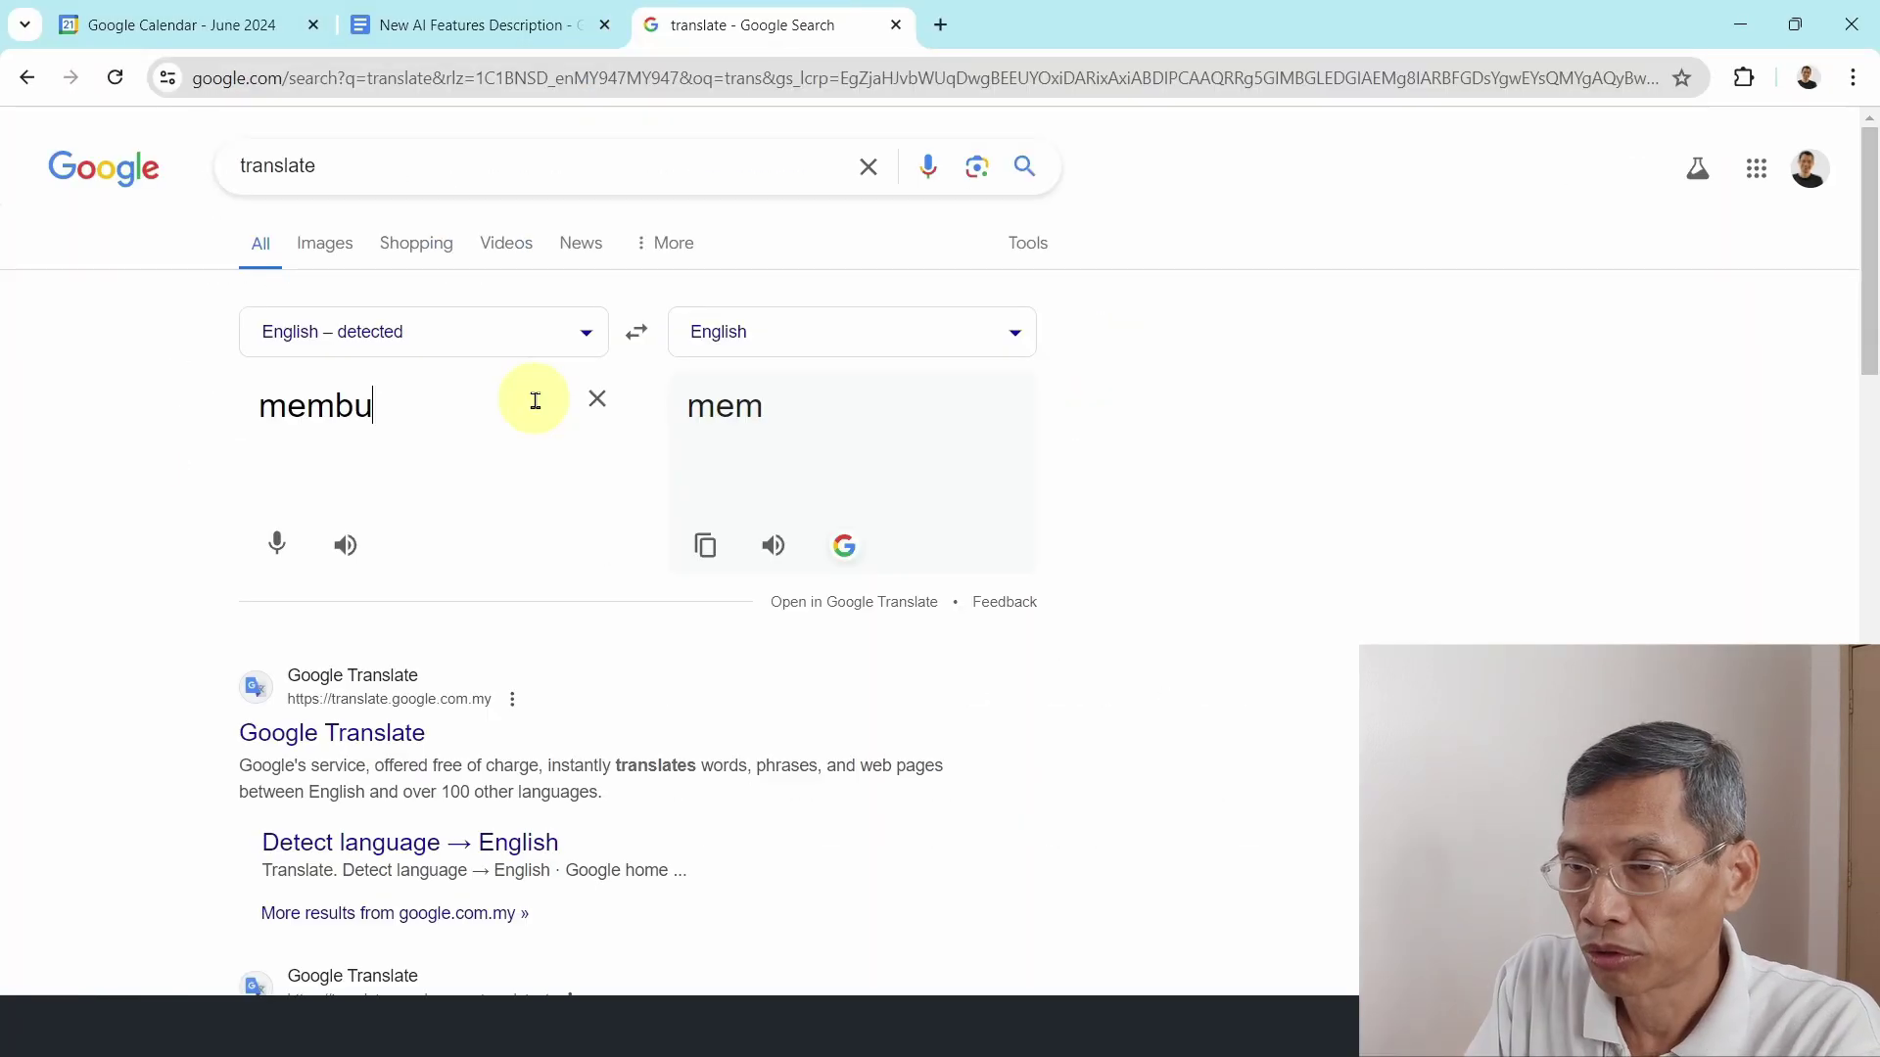
Finish typing 'membutuhkan' in Google's translator to confirm it means 'need', then return to Filmora
{"action": "type", "text": "tuhkan"}
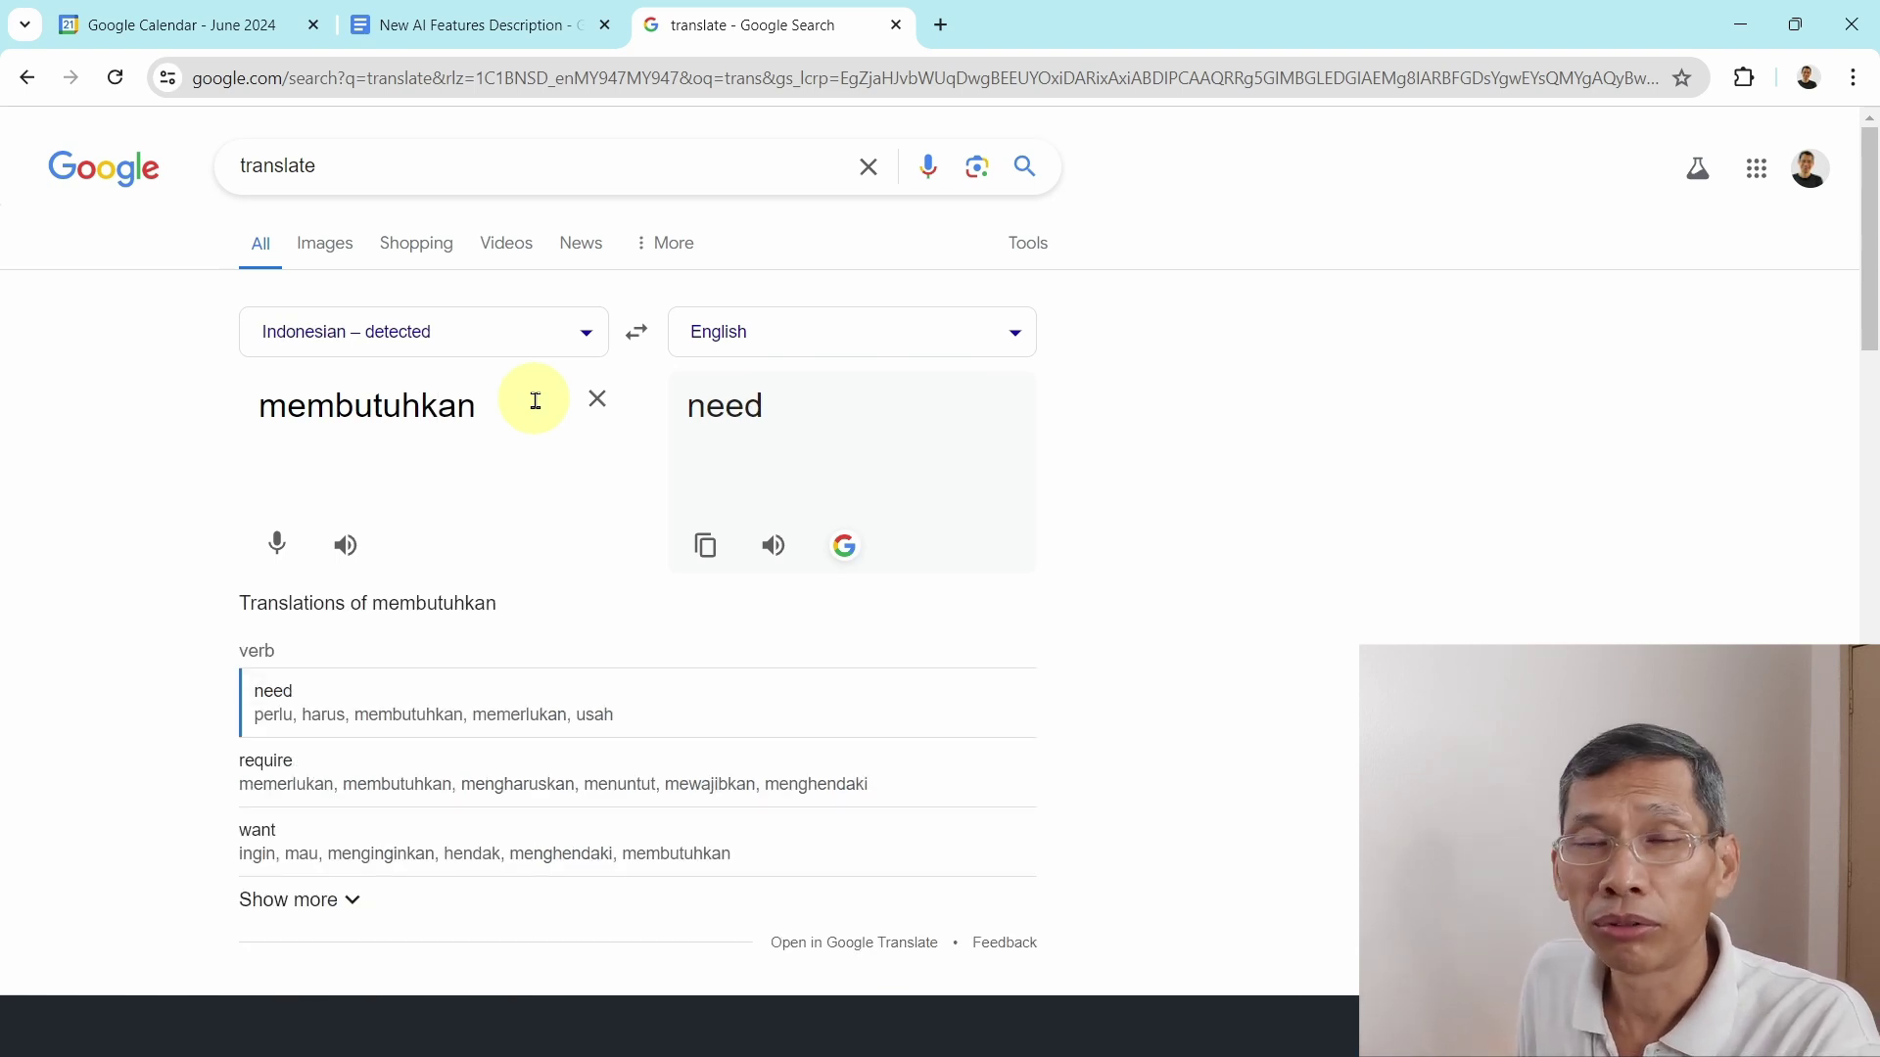
{"action": "left_click", "coordinate": [1272, 1024]}
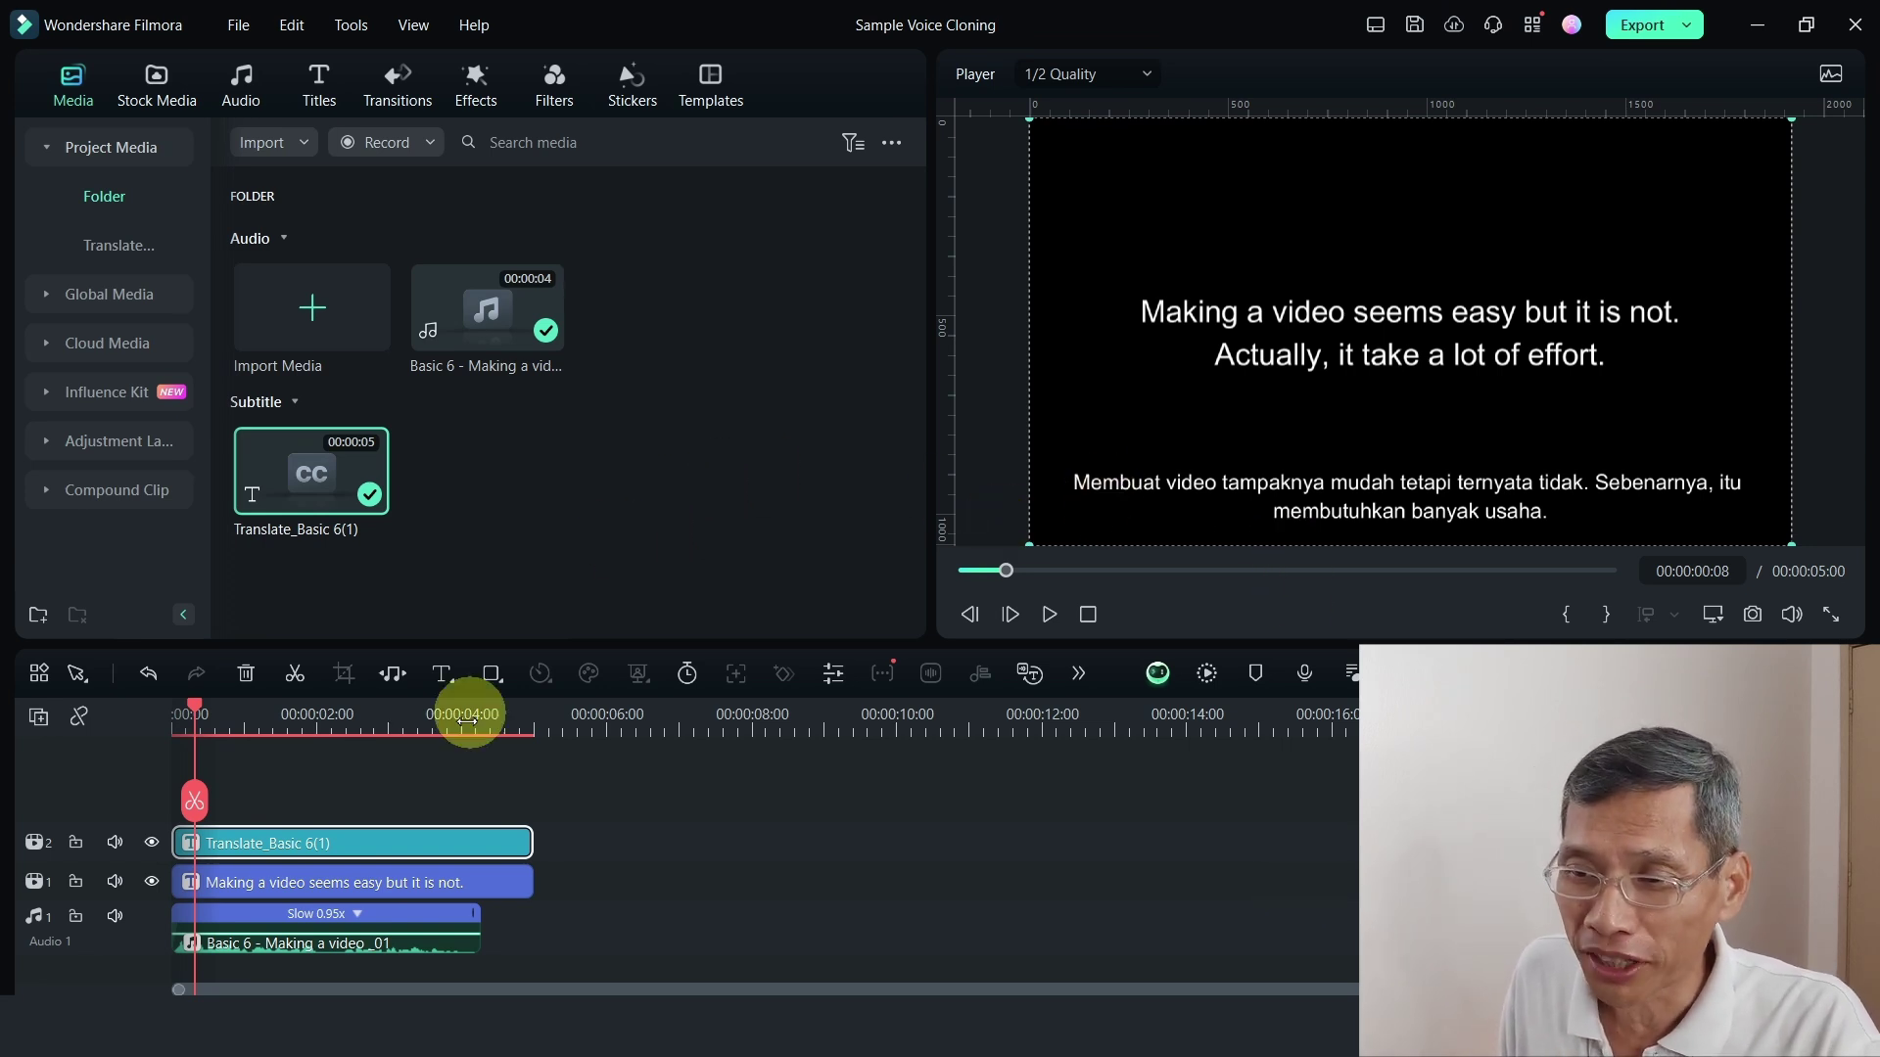
Convert the Indonesian subtitle clip to speech in the JW2 voice, creating Translate_Basic 6(1)_1
{"action": "right_click", "coordinate": [354, 848]}
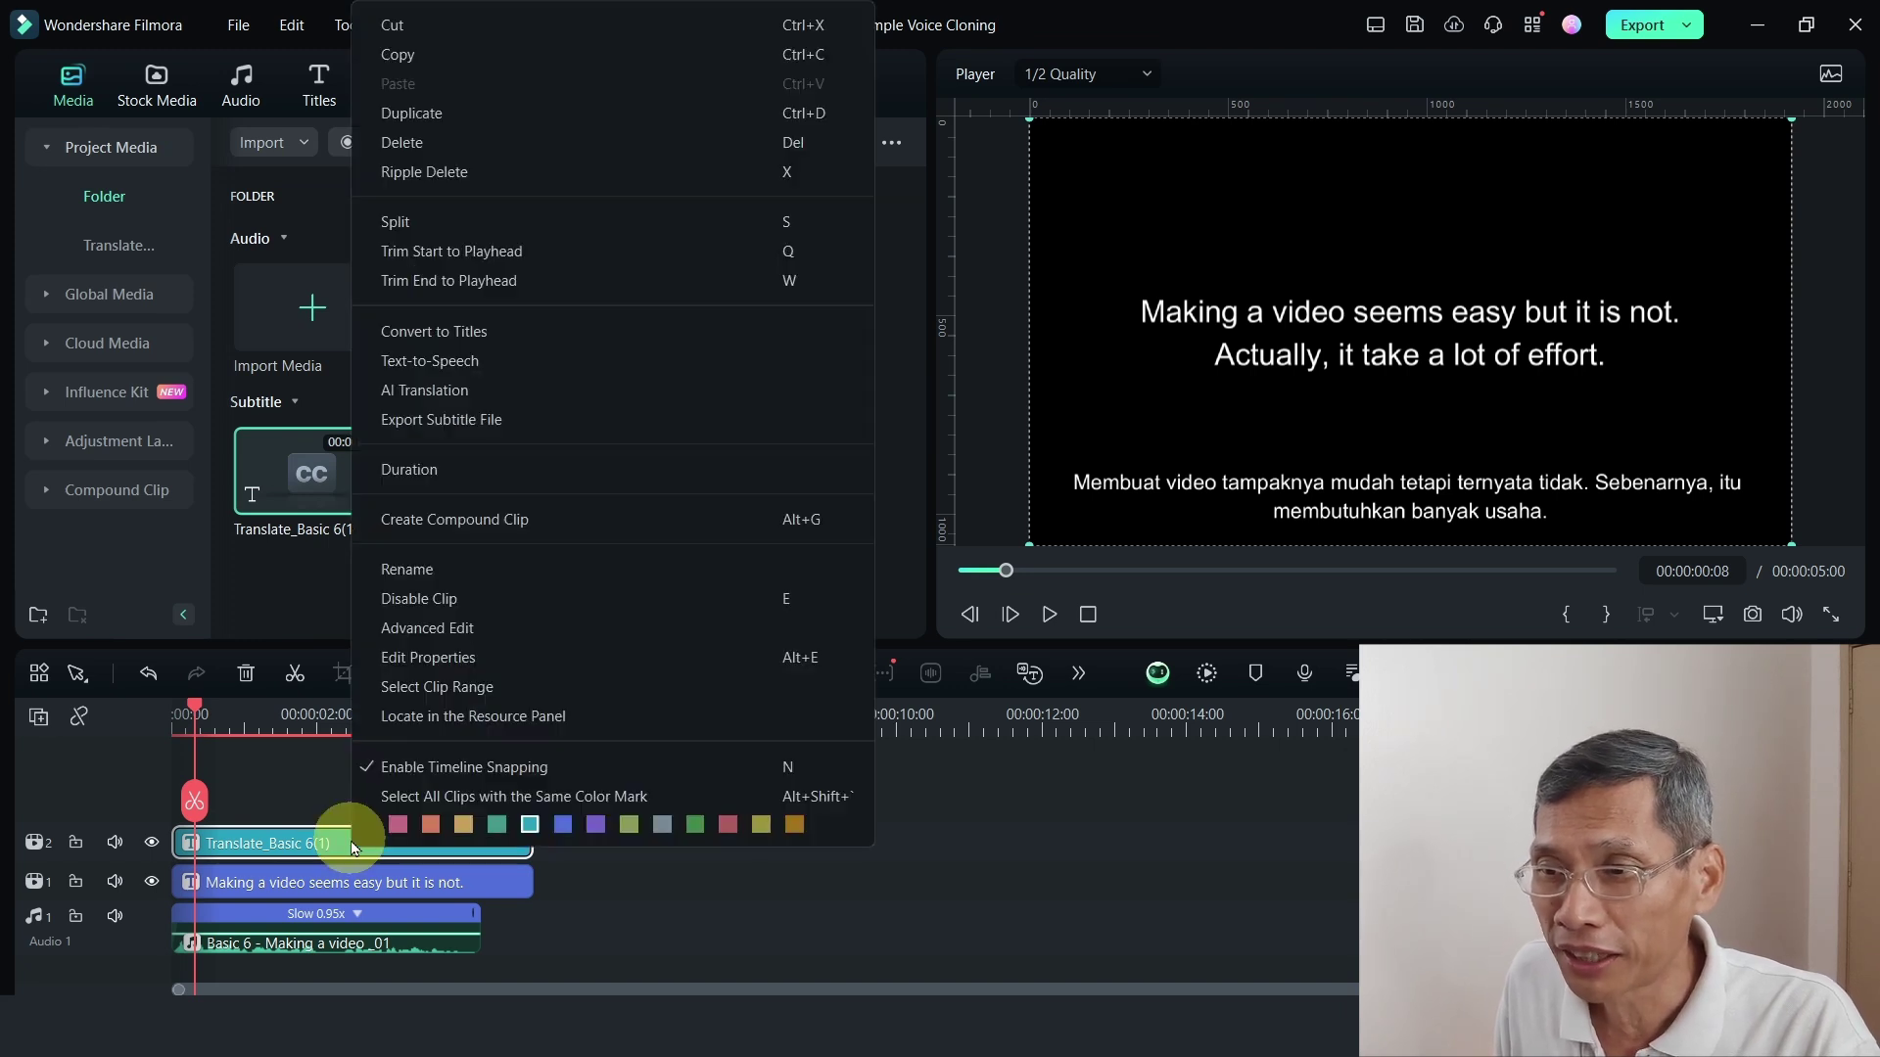
{"action": "left_click", "coordinate": [459, 362]}
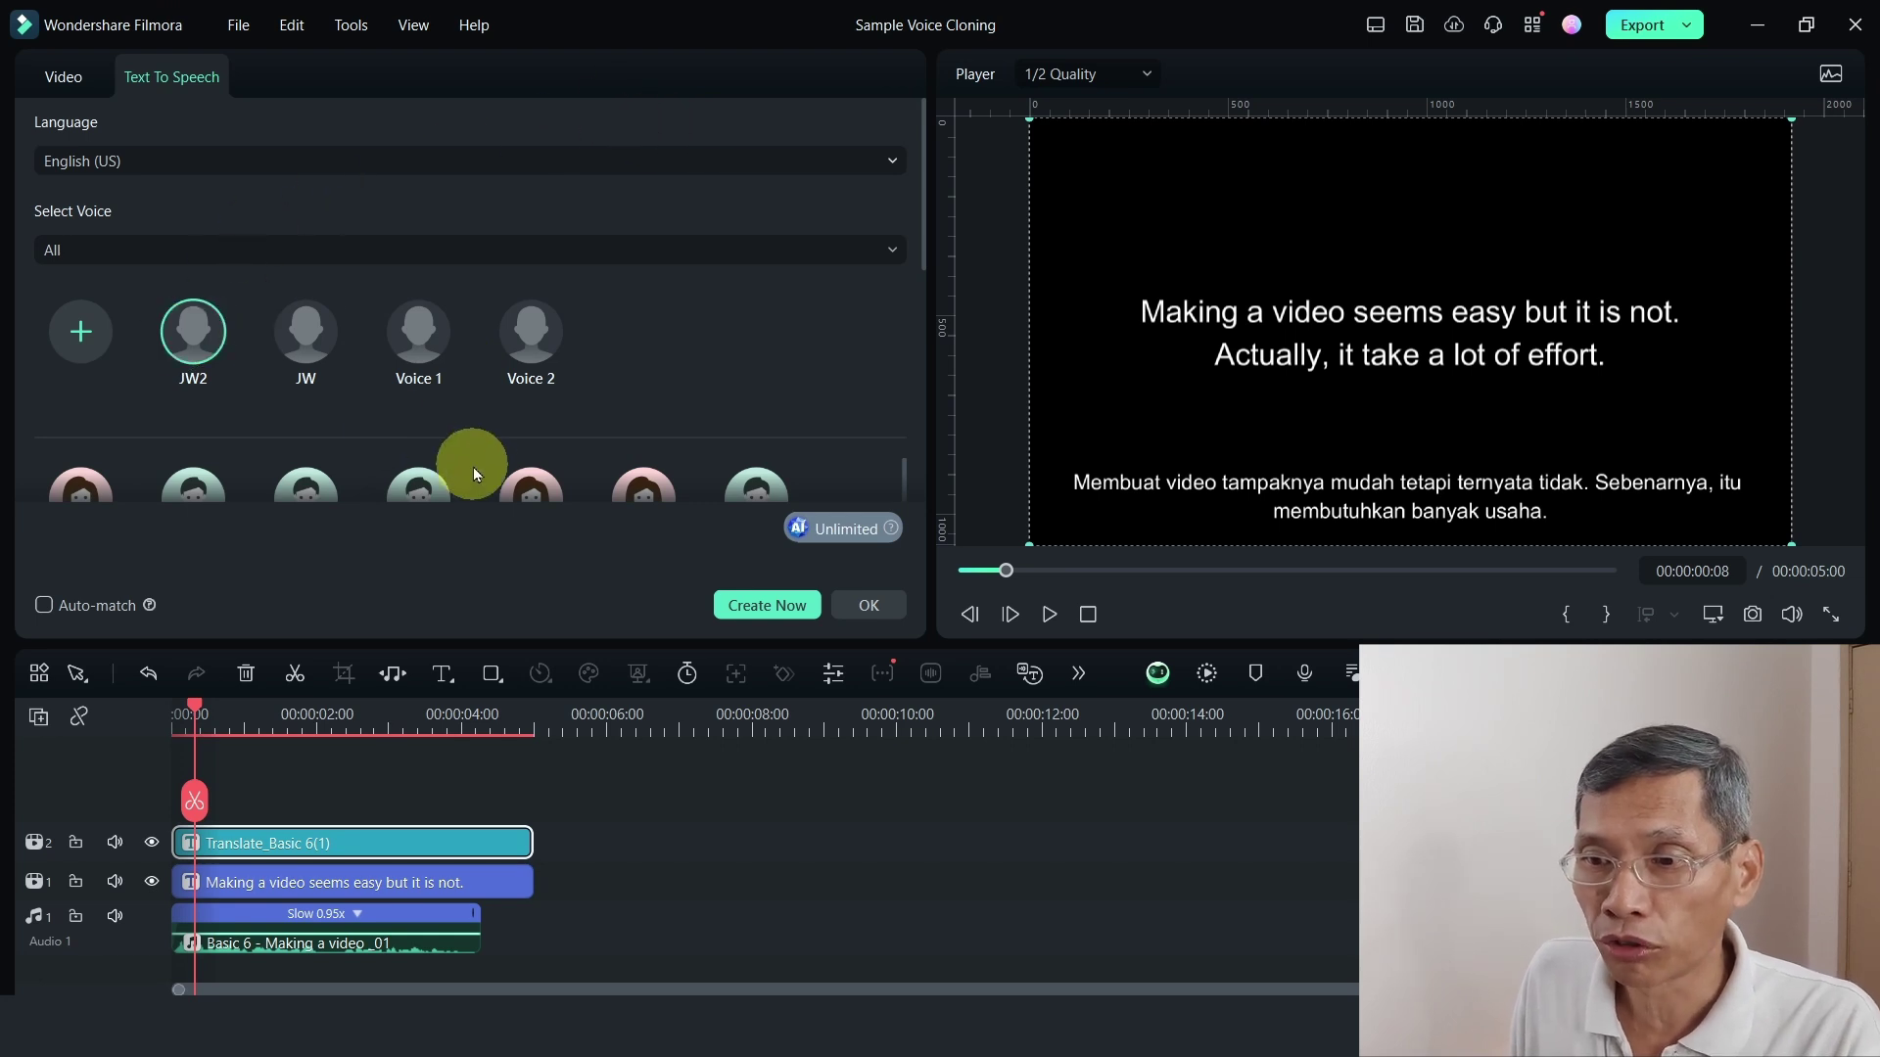
{"action": "left_click", "coordinate": [762, 609]}
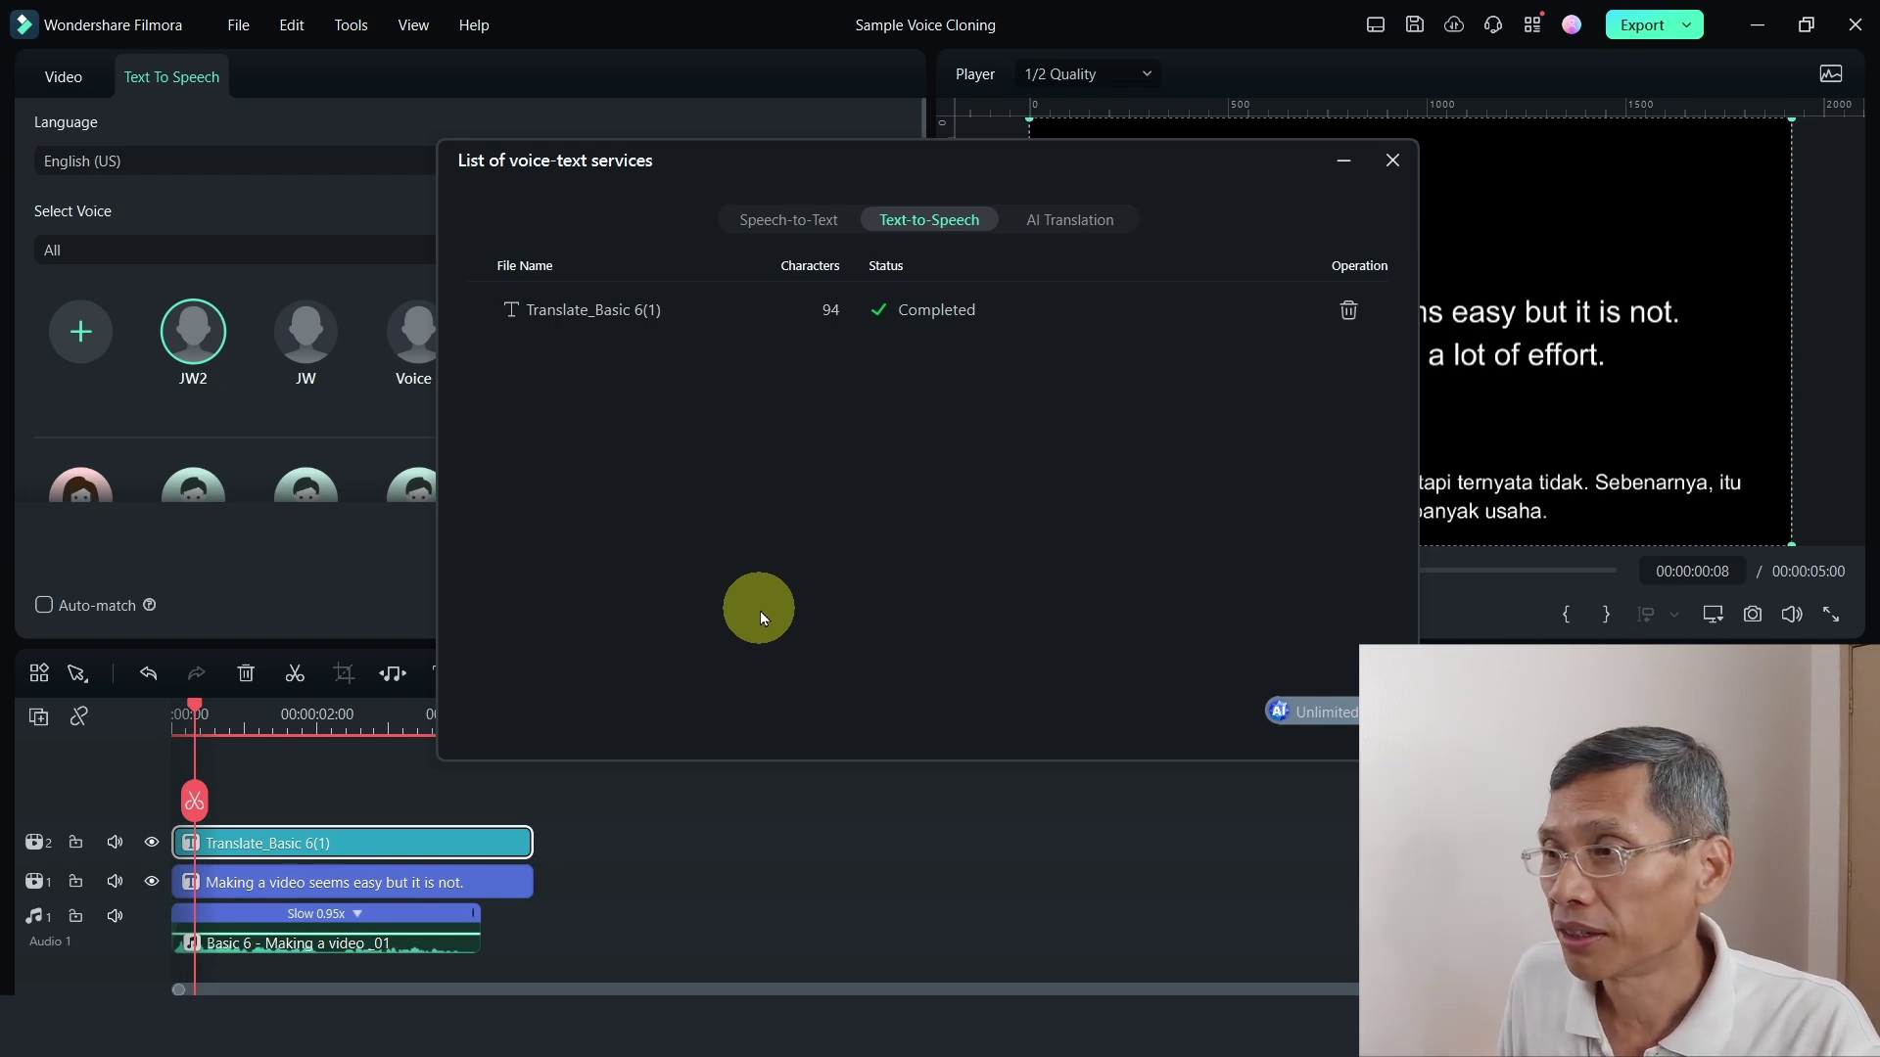
{"action": "left_click", "coordinate": [1393, 160]}
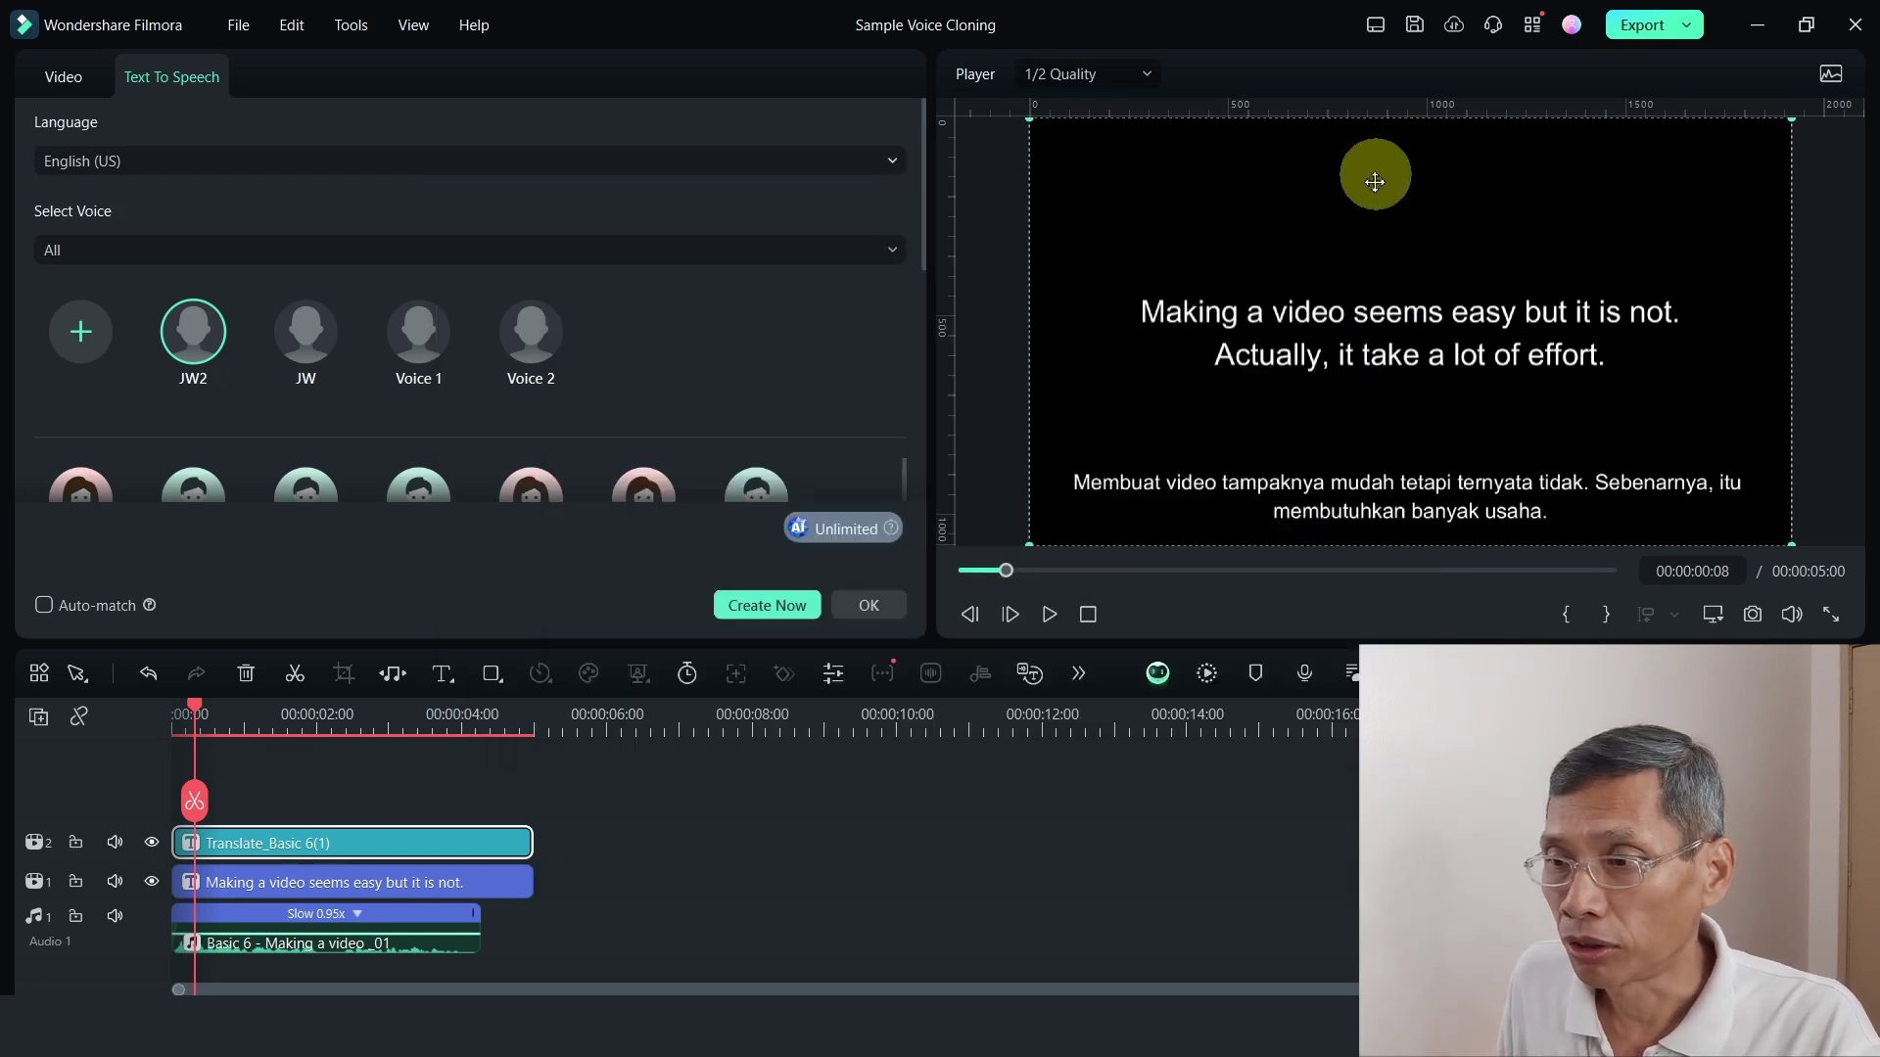
{"action": "left_click", "coordinate": [881, 601]}
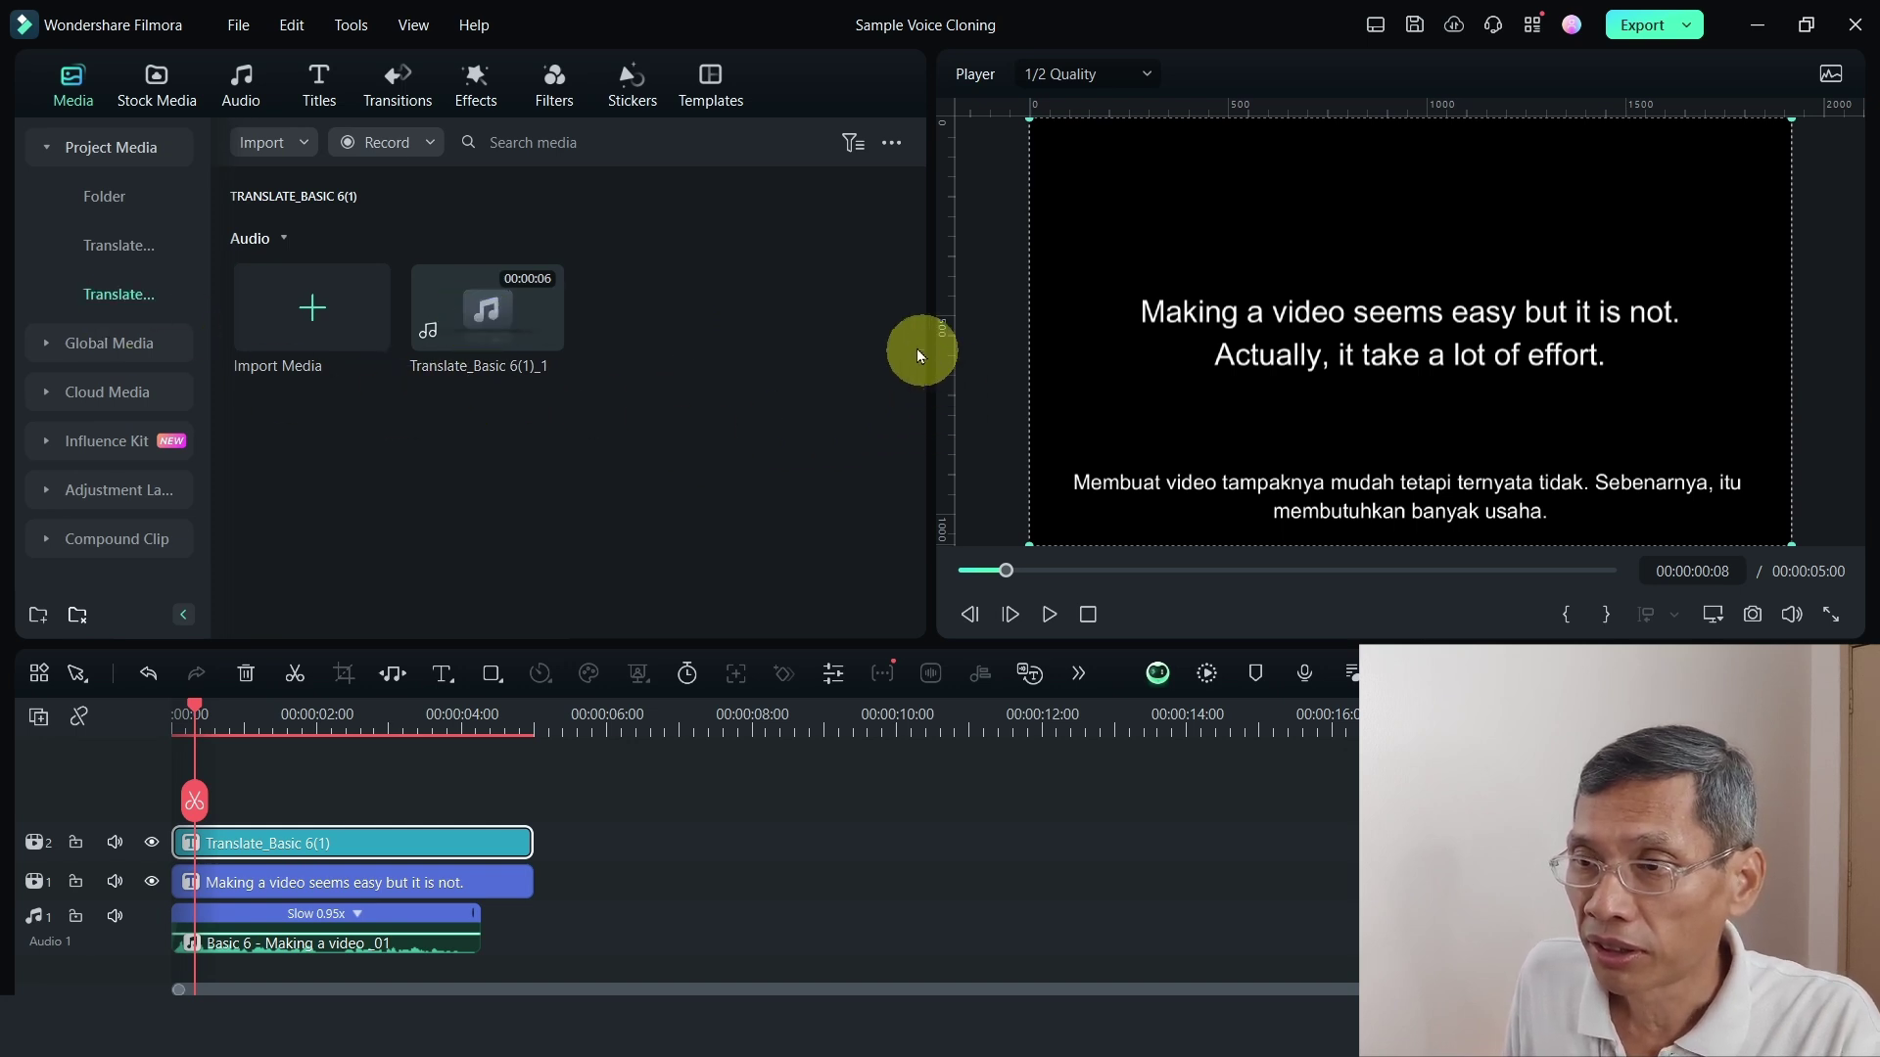
Put Translate_Basic 6(1)_1 on a new audio track, mute Audio 1, and play the project
{"action": "left_click_drag", "start_coordinate": [491, 325], "coordinate": [155, 896]}
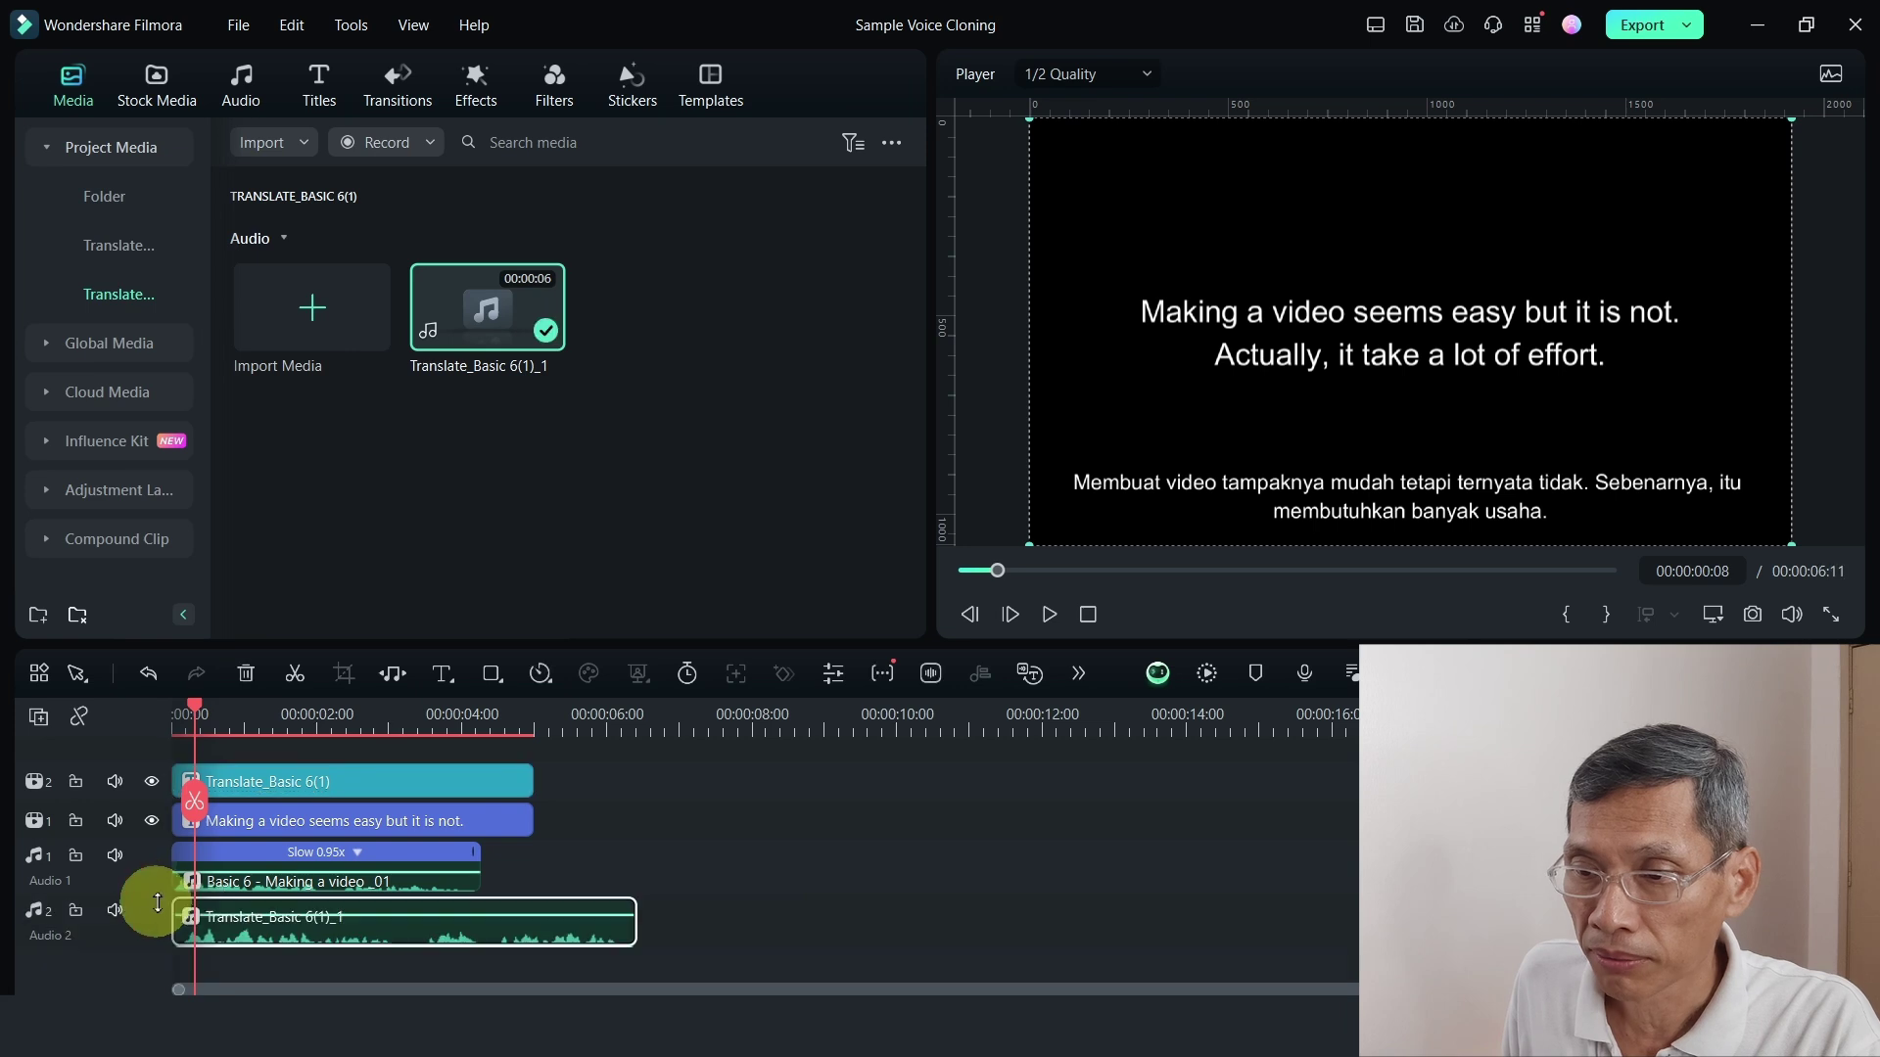
{"action": "left_click", "coordinate": [124, 857]}
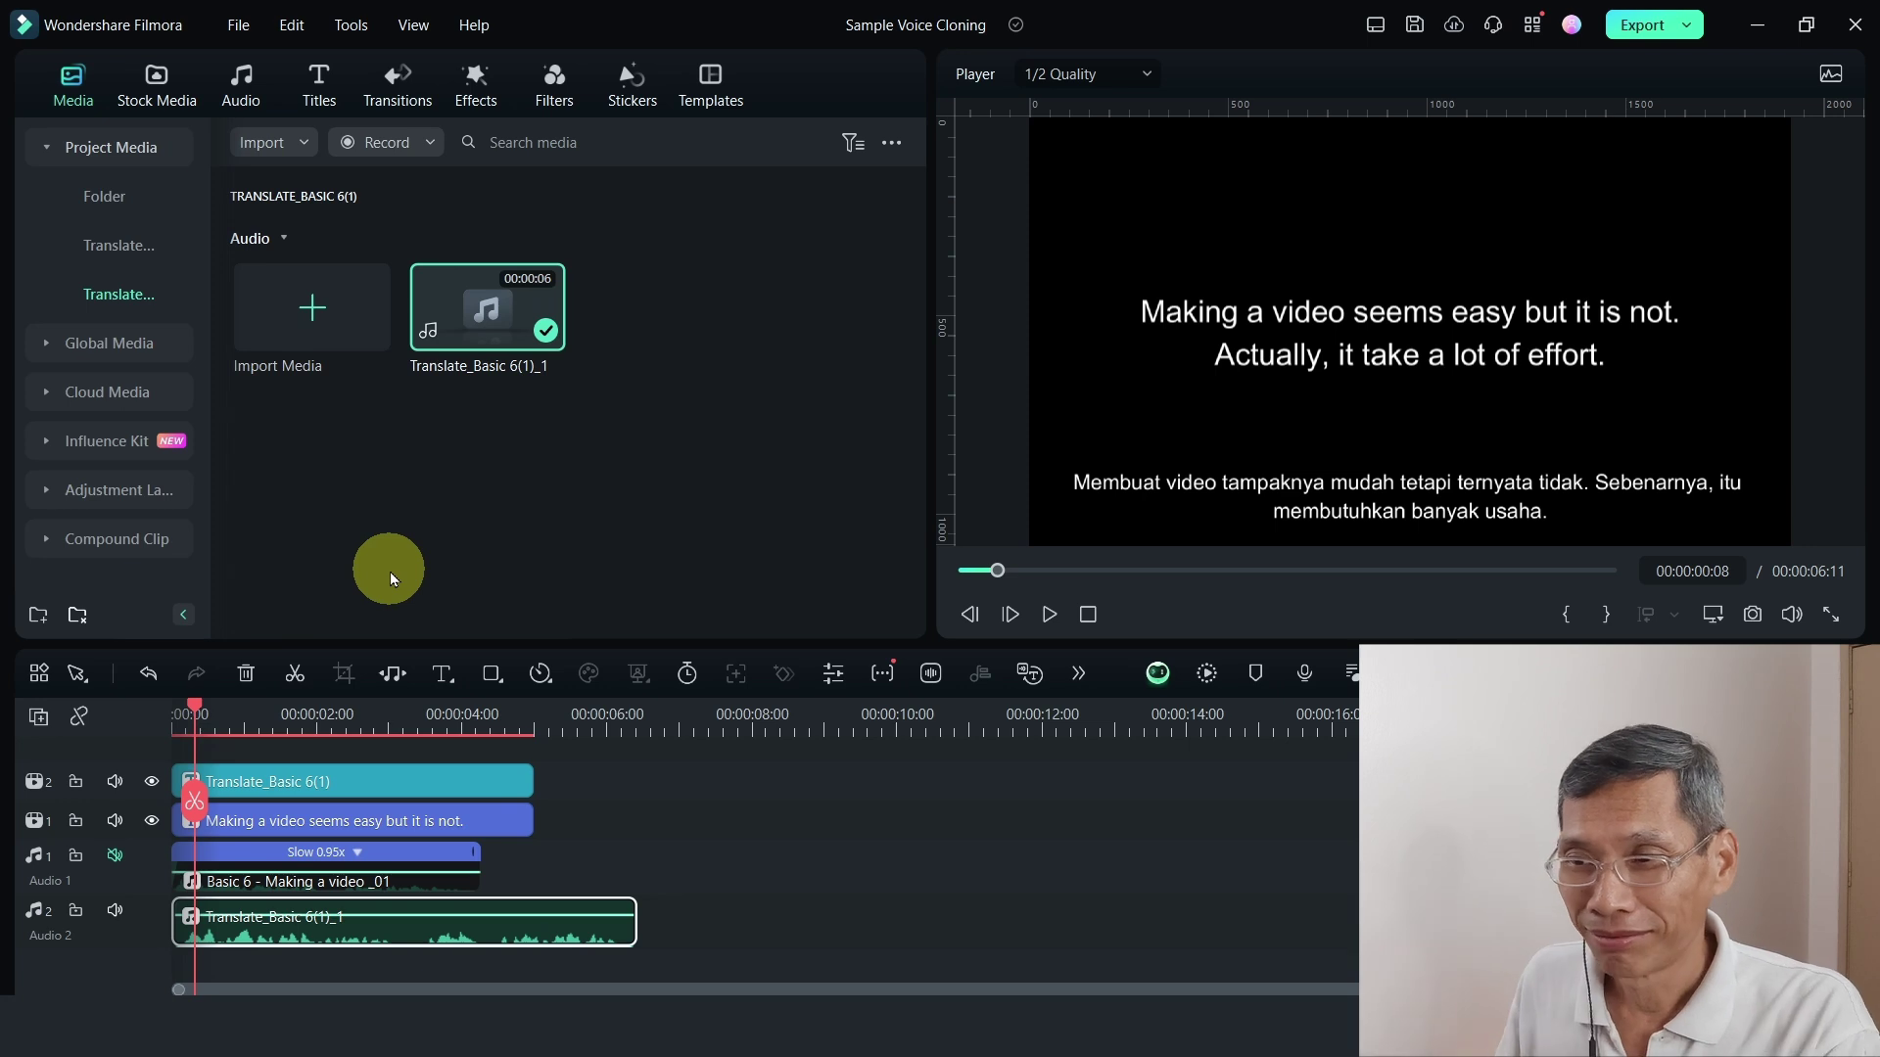
{"action": "left_click", "coordinate": [1049, 614]}
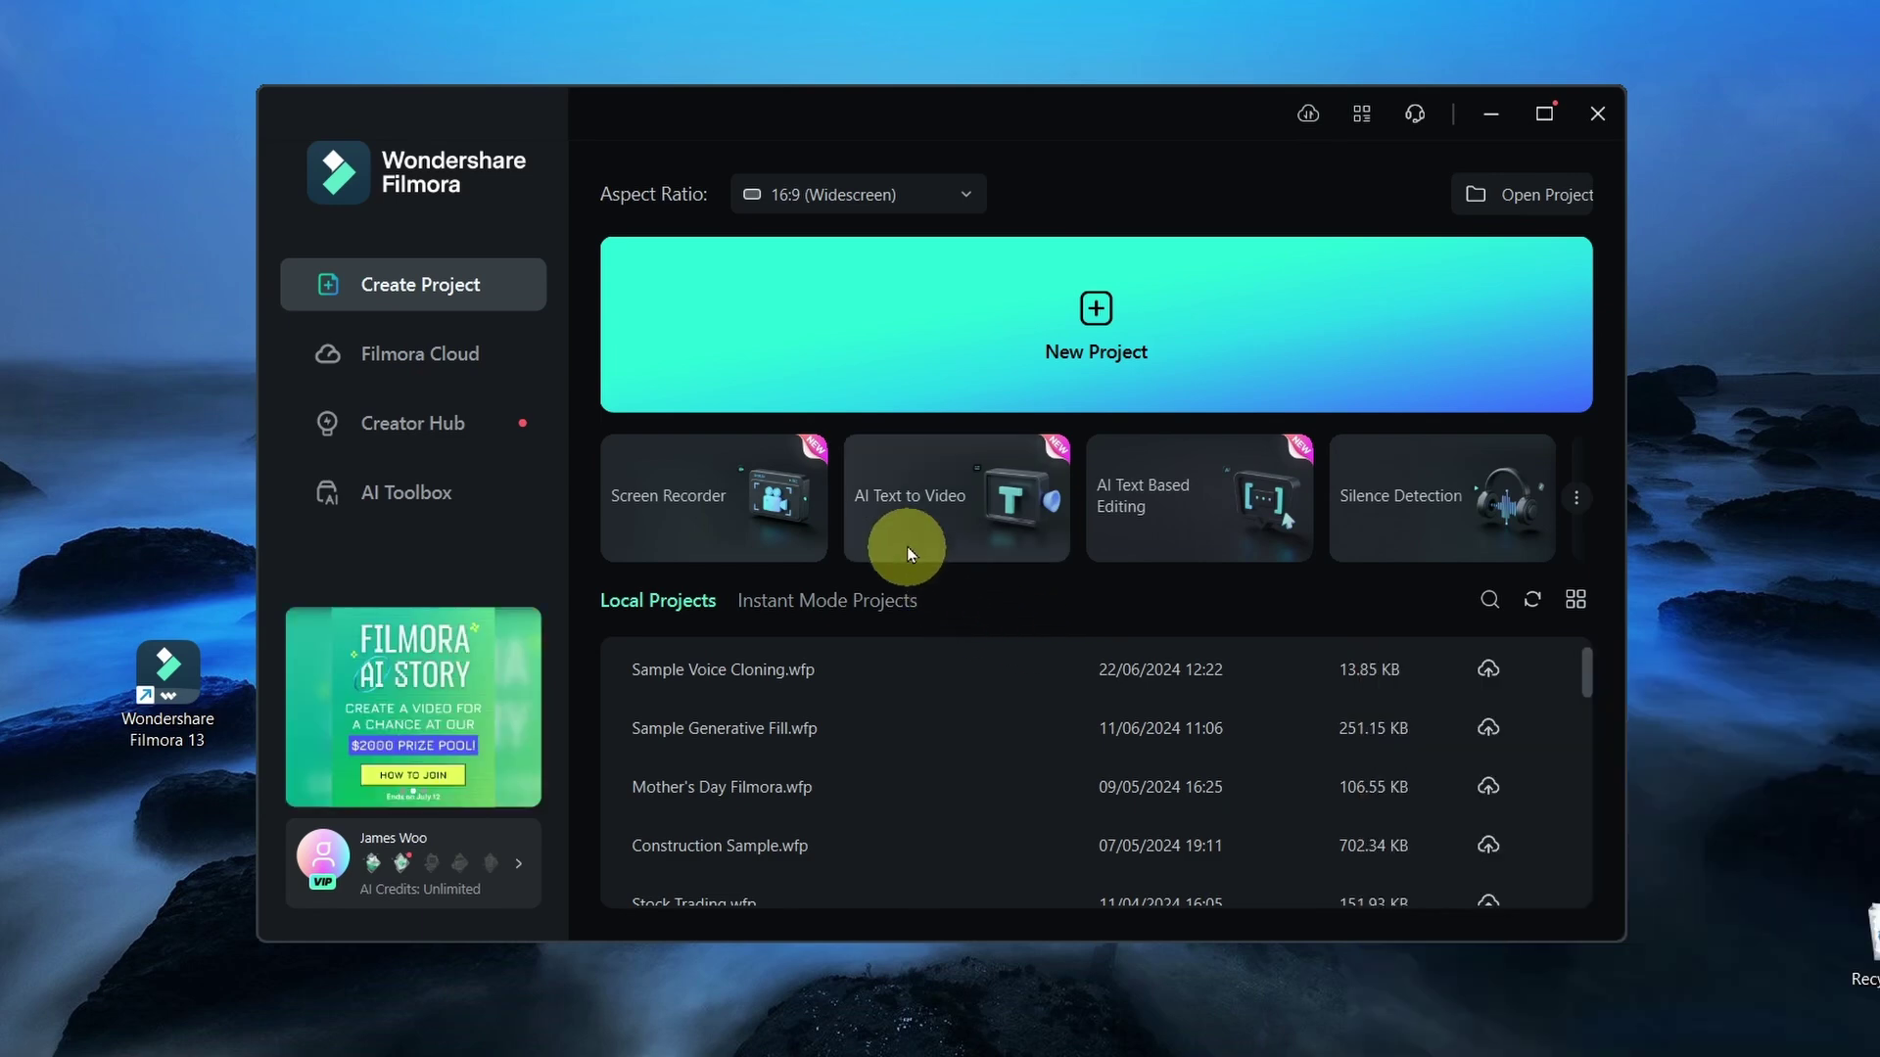
Start AI Text to Video, paste the two-paragraph like-and-subscribe script, and open Clone Voice
{"action": "left_click", "coordinate": [883, 525]}
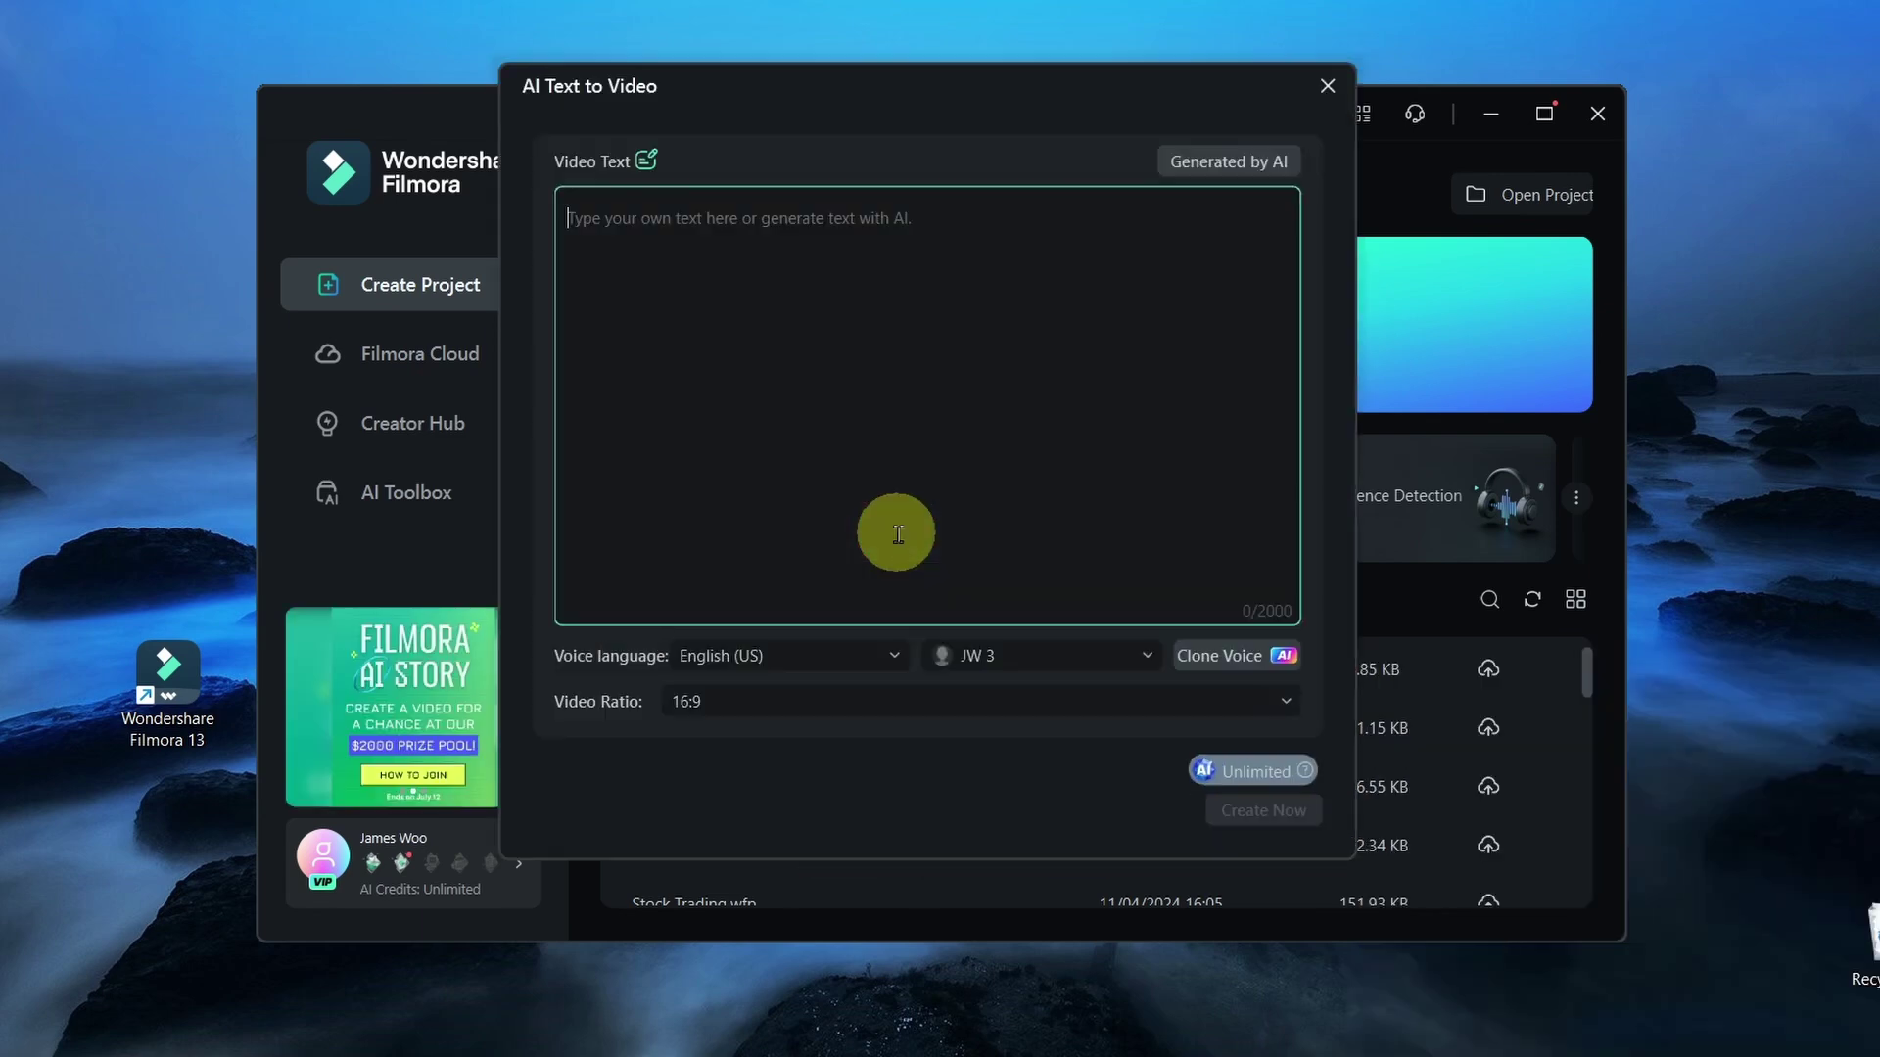
{"action": "left_click", "coordinate": [657, 238]}
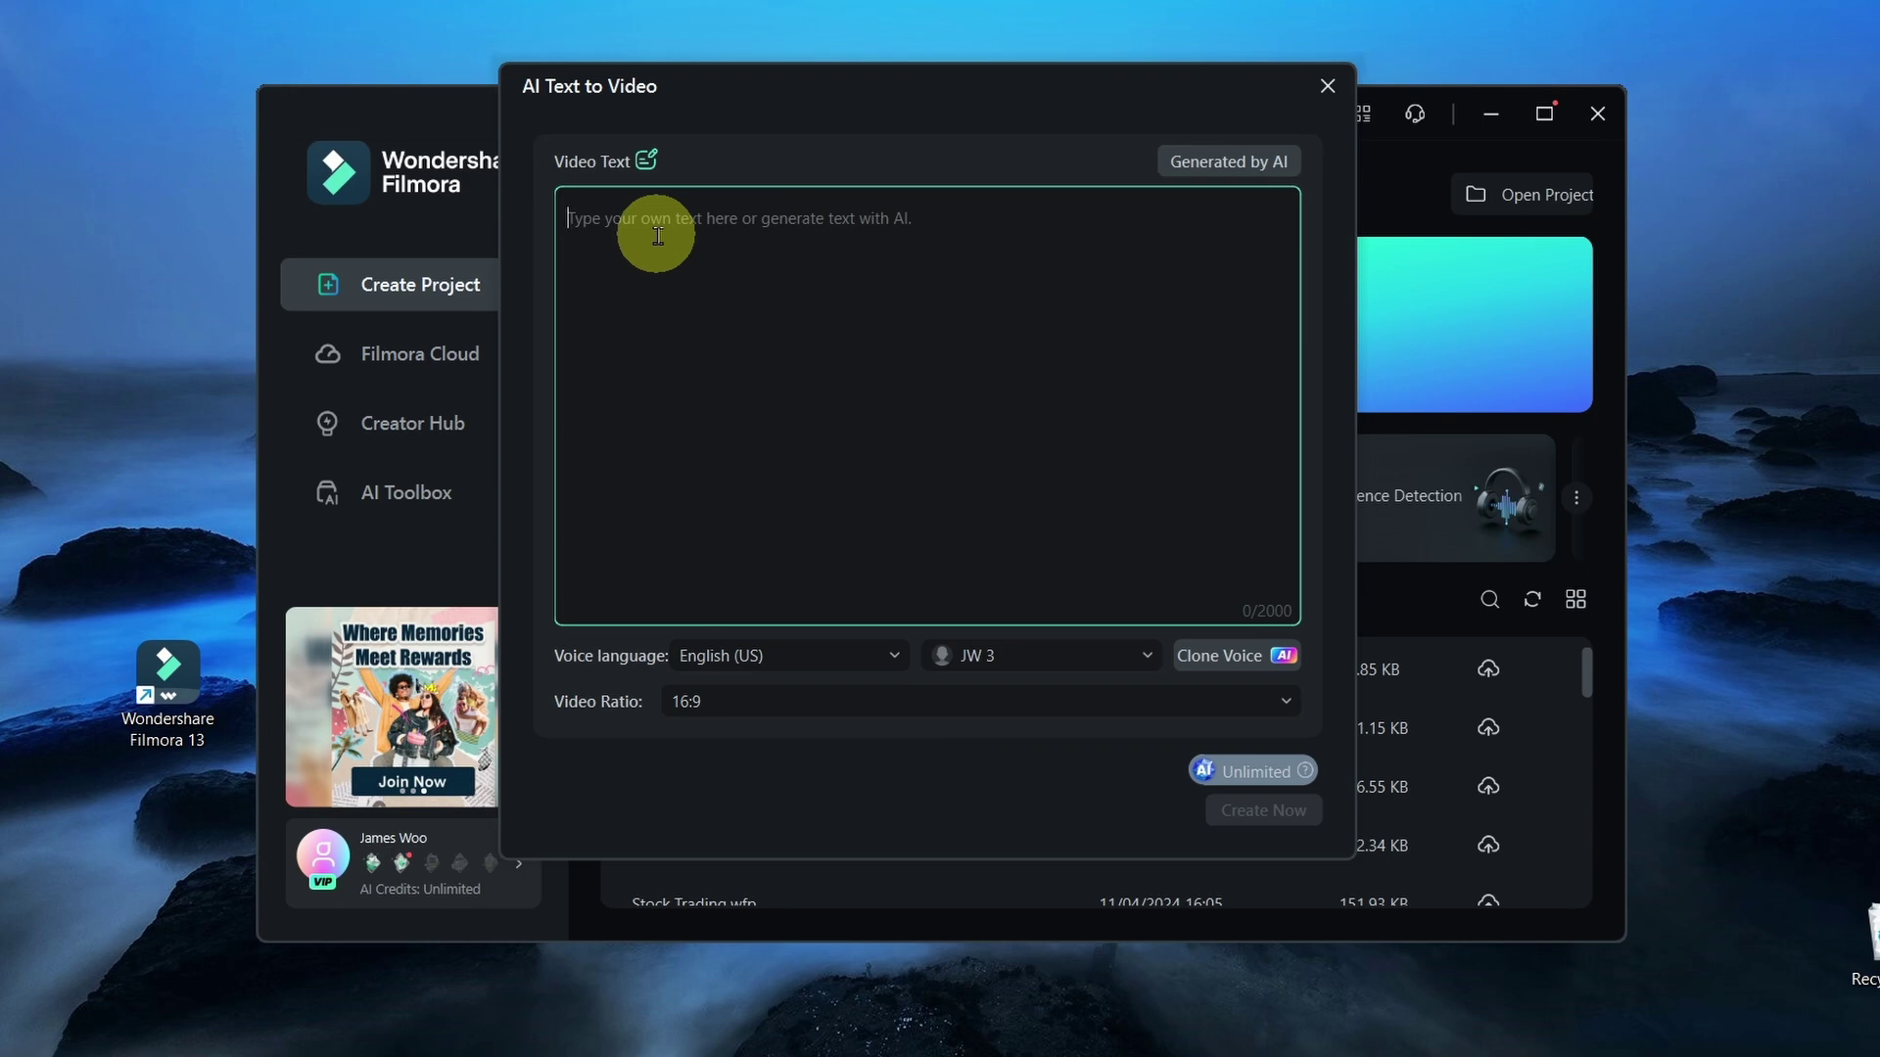
{"action": "type", "text": "If you enjoy this video, please like, share, subscribe and stay tuned for more.  Check out what is on the screen for the next video."}
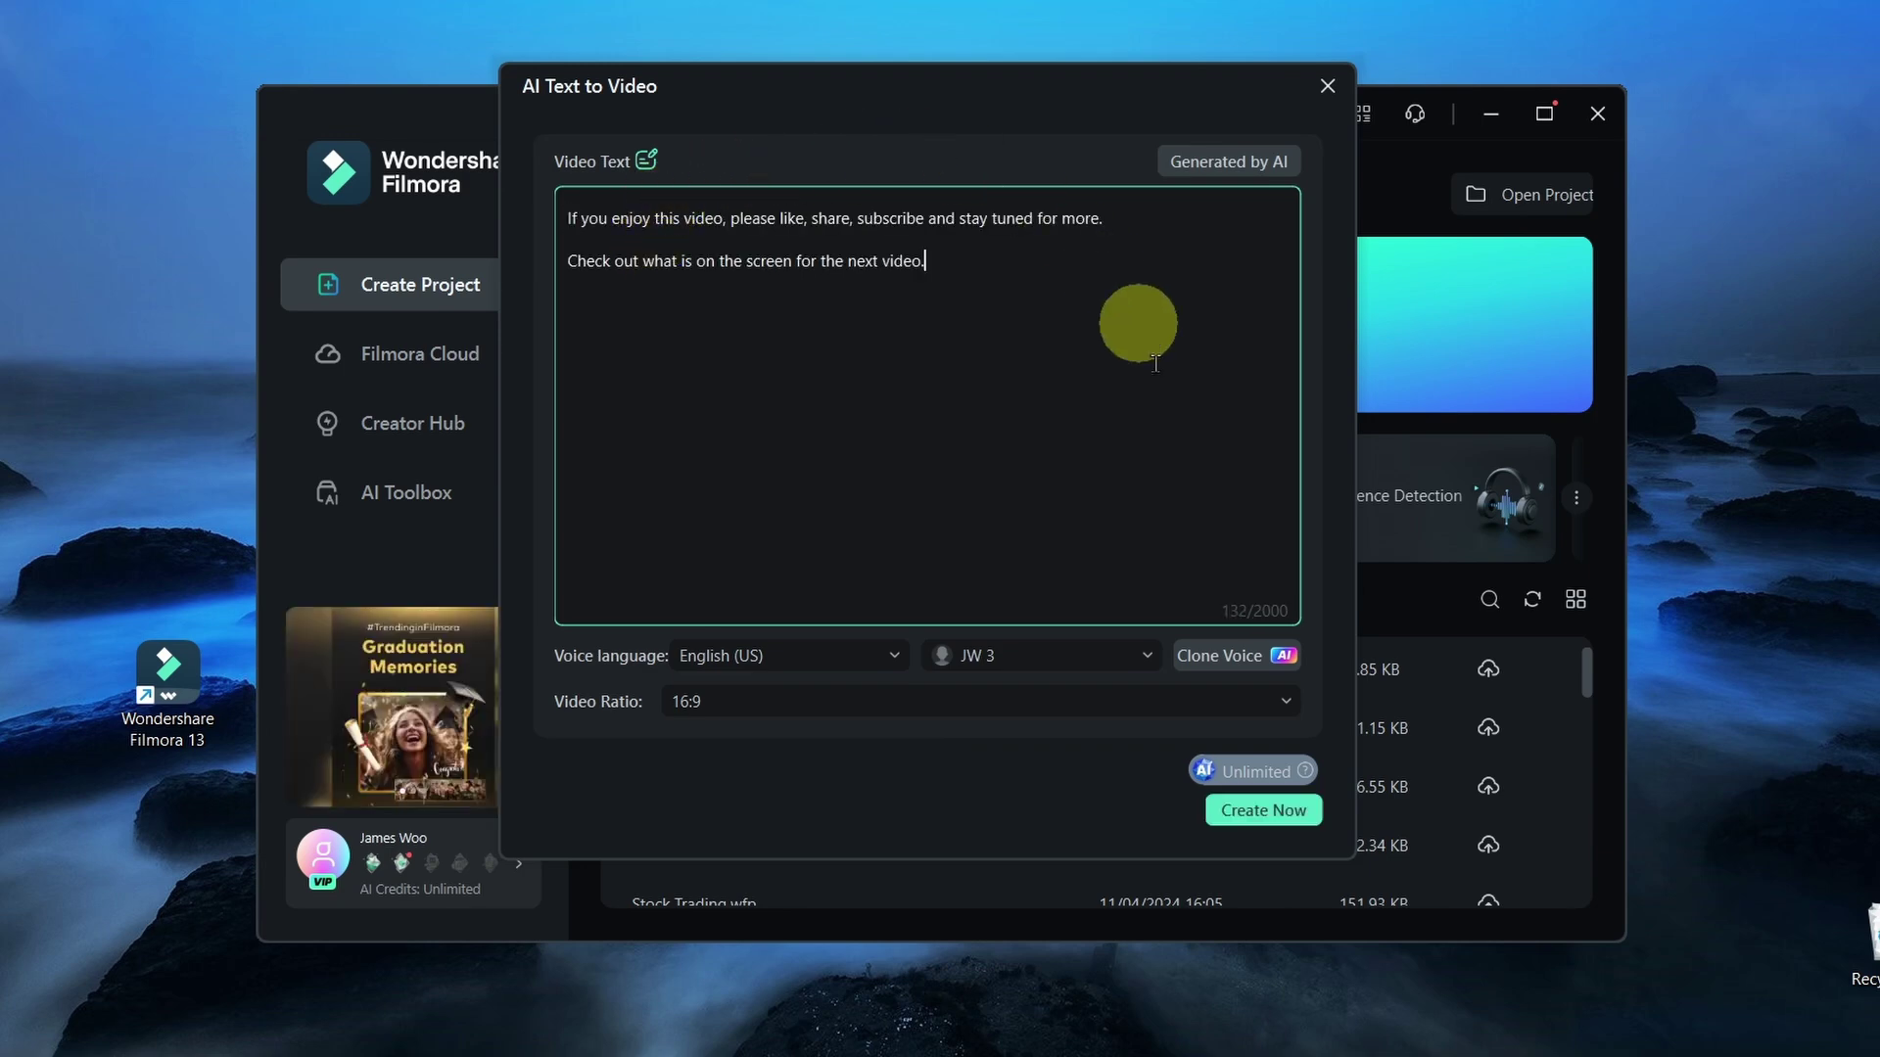
{"action": "left_click", "coordinate": [1190, 658]}
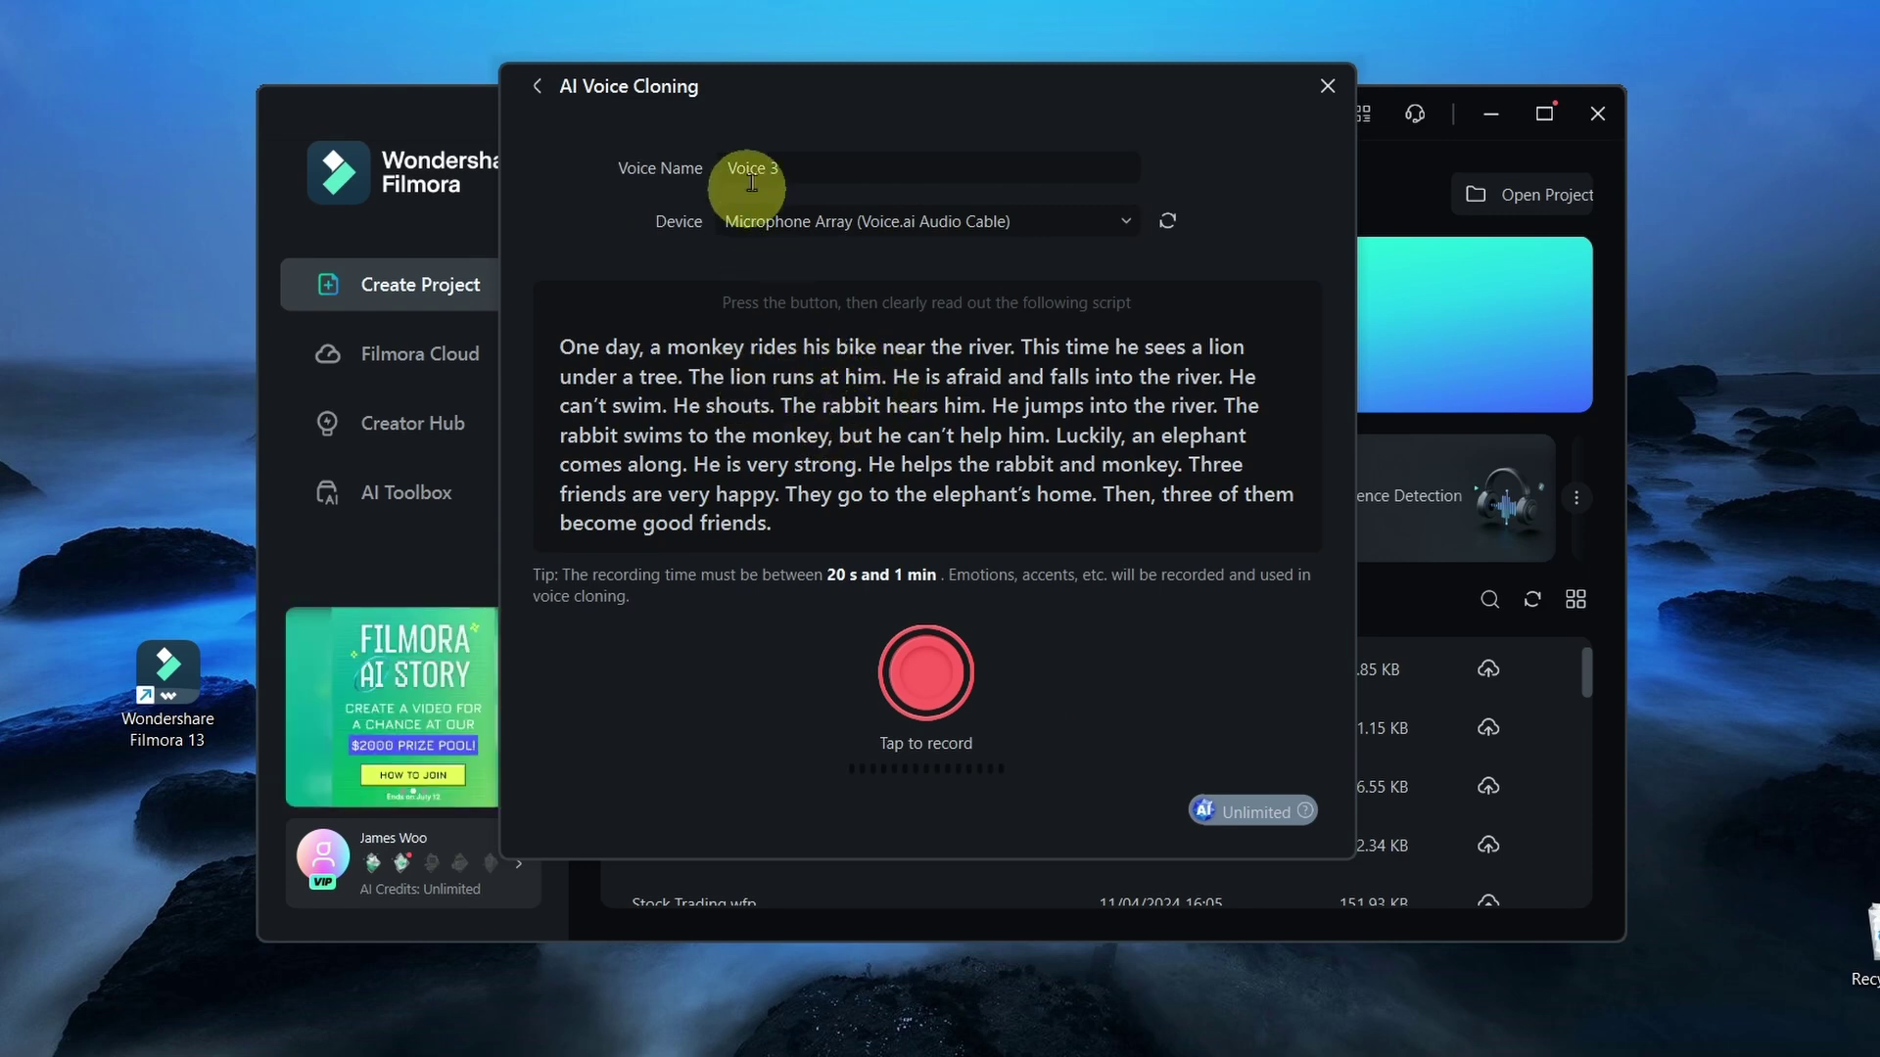
Leave voice cloning, review the narration voices keeping JW 3, and generate the 16:9 video
{"action": "left_click", "coordinate": [1328, 87]}
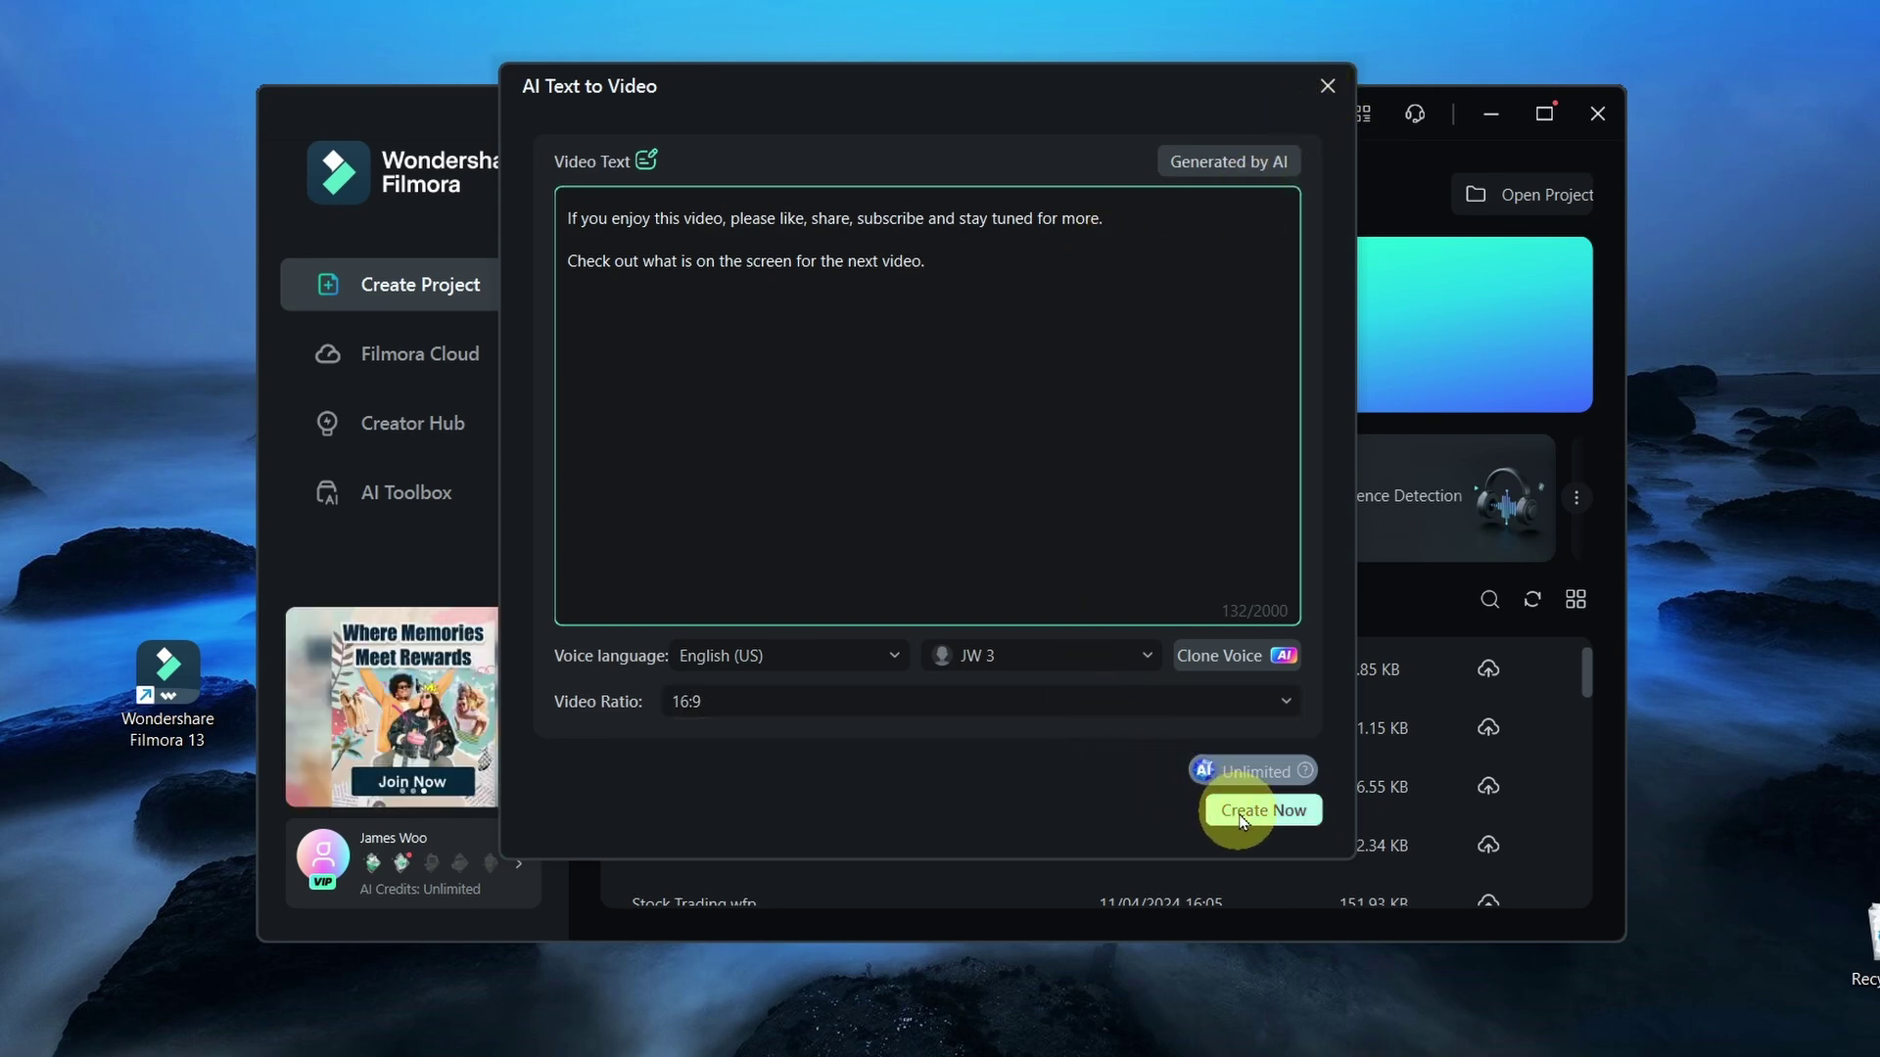
{"action": "left_click", "coordinate": [1146, 656]}
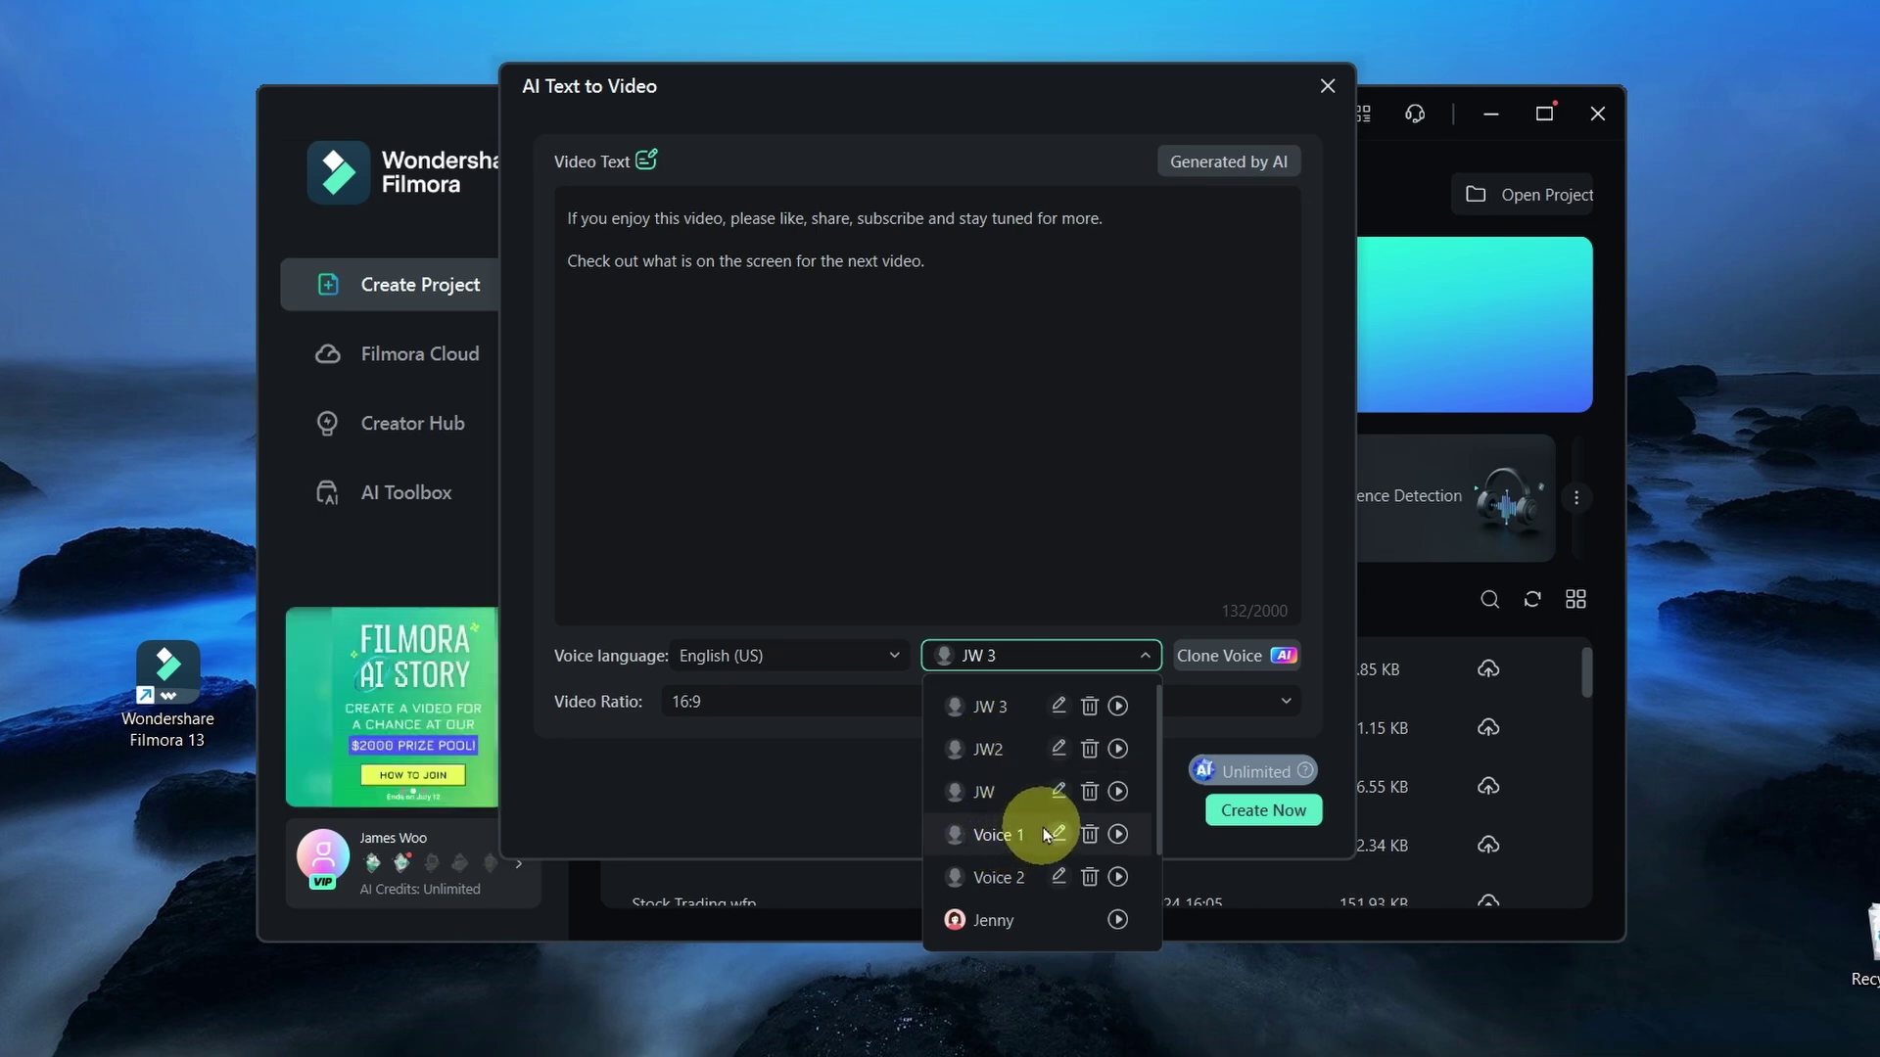
{"action": "scroll", "coordinate": [1045, 819], "scroll_direction": "down", "scroll_amount": 2}
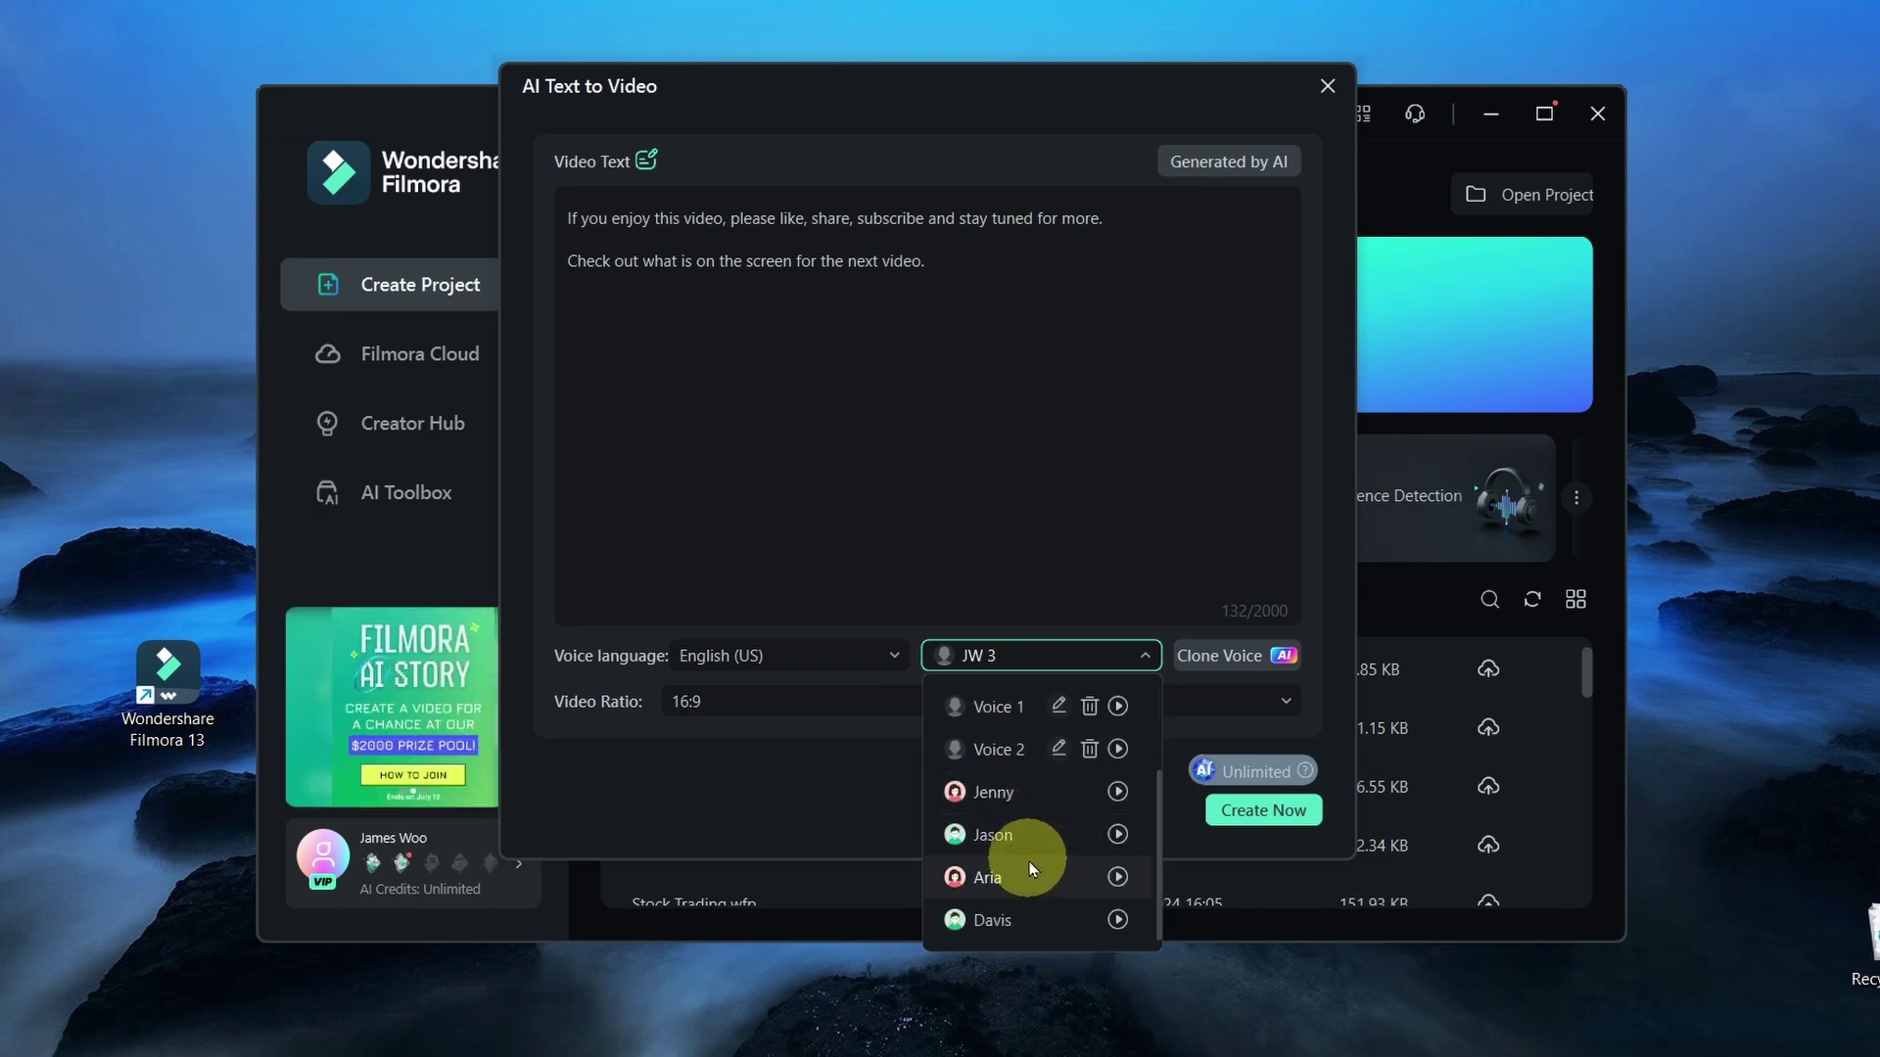
{"action": "left_click", "coordinate": [1253, 821]}
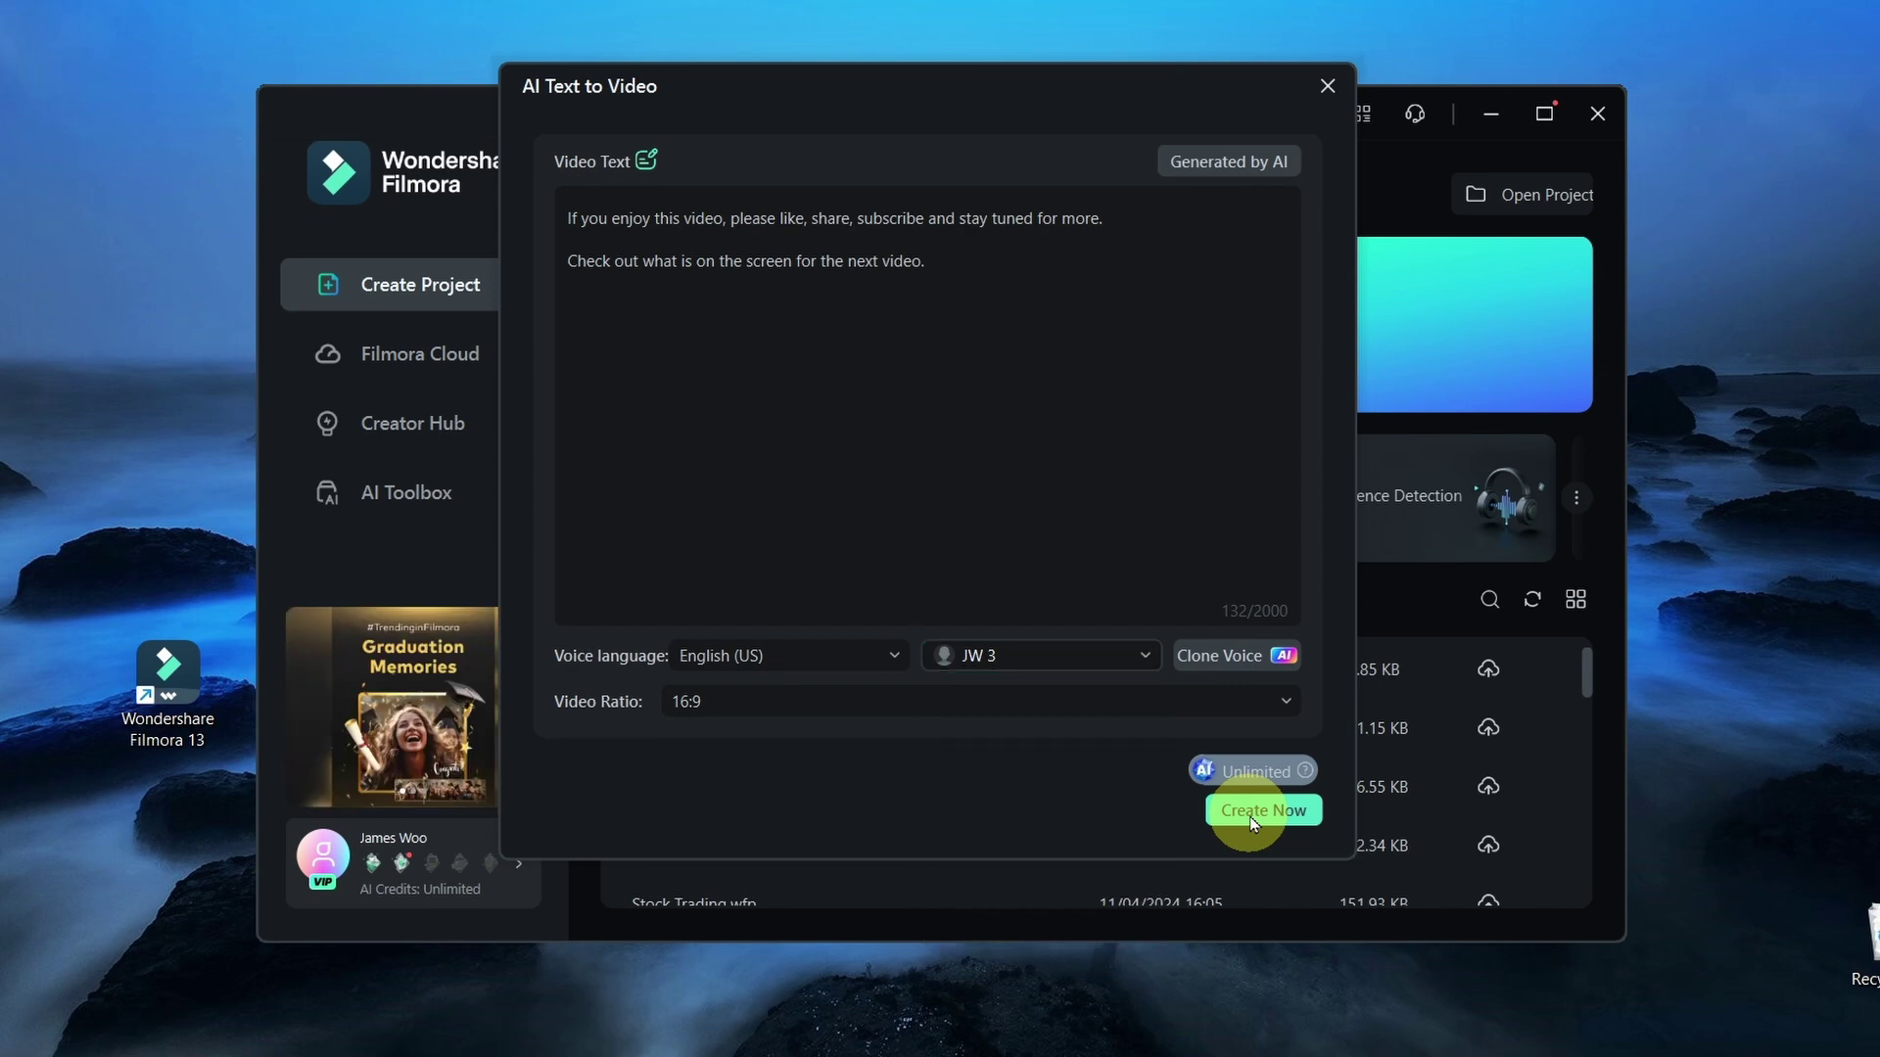
{"action": "left_click", "coordinate": [1253, 820]}
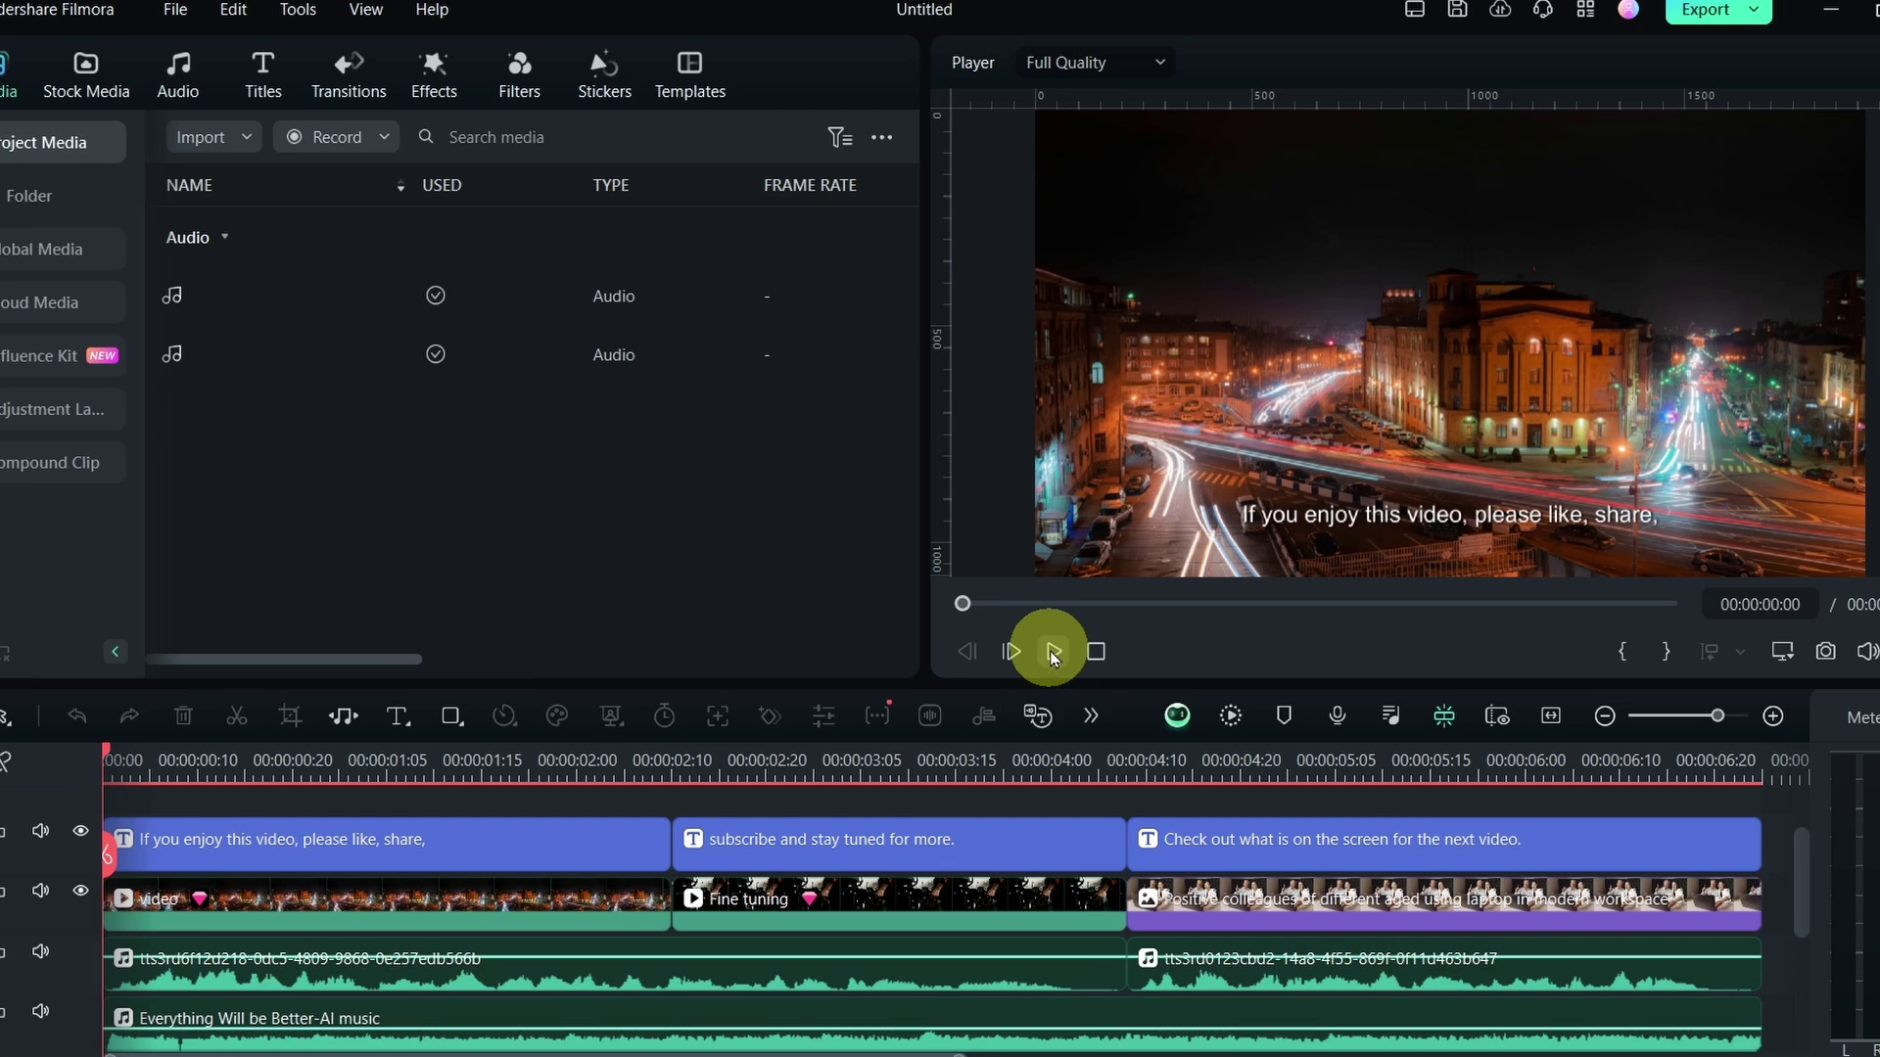
Move the playhead to about 3 seconds to preview the second generated clip
{"action": "left_click", "coordinate": [852, 760]}
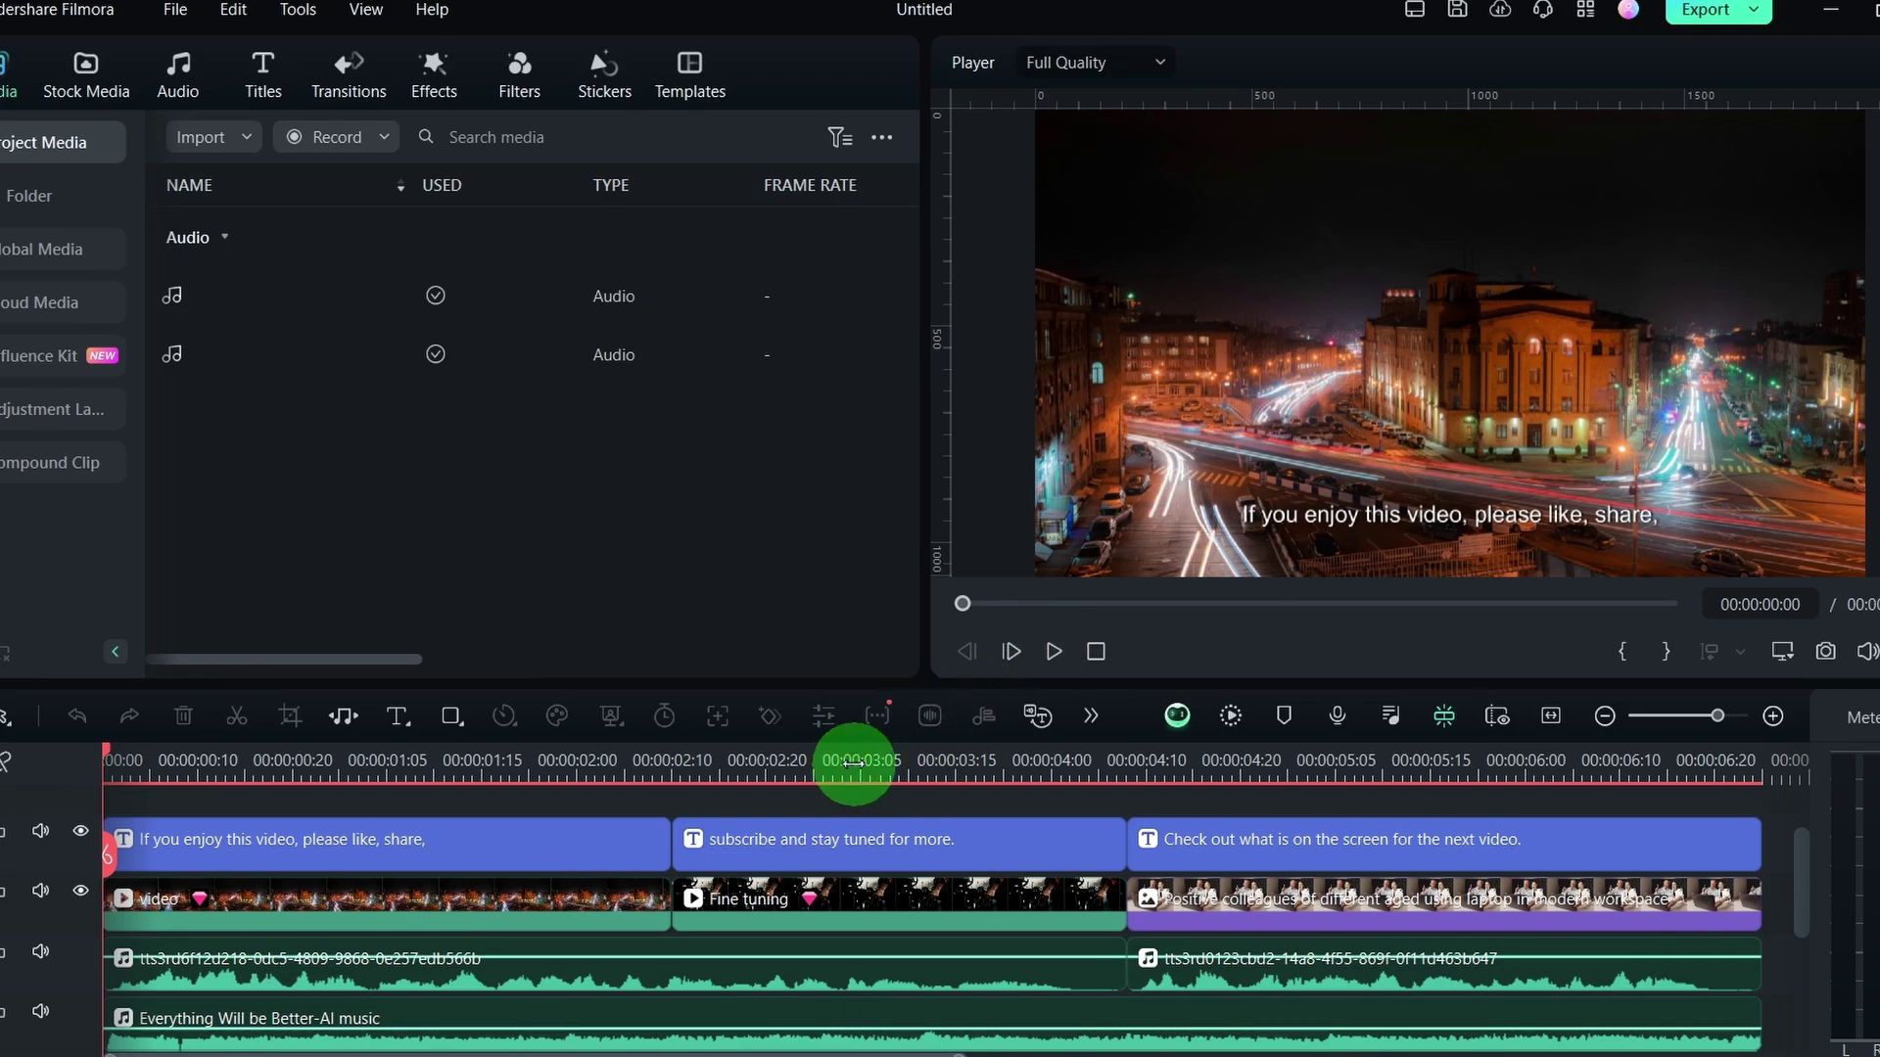